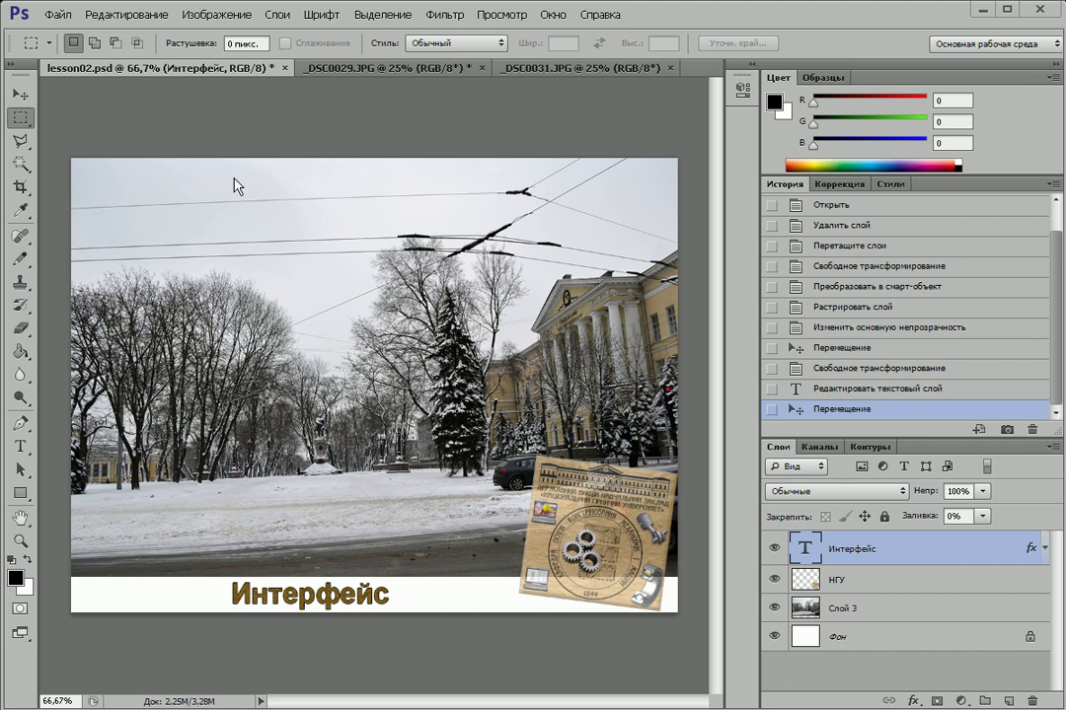
Look through the File menu and the program's other command menus
{"action": "left_click", "coordinate": [63, 22]}
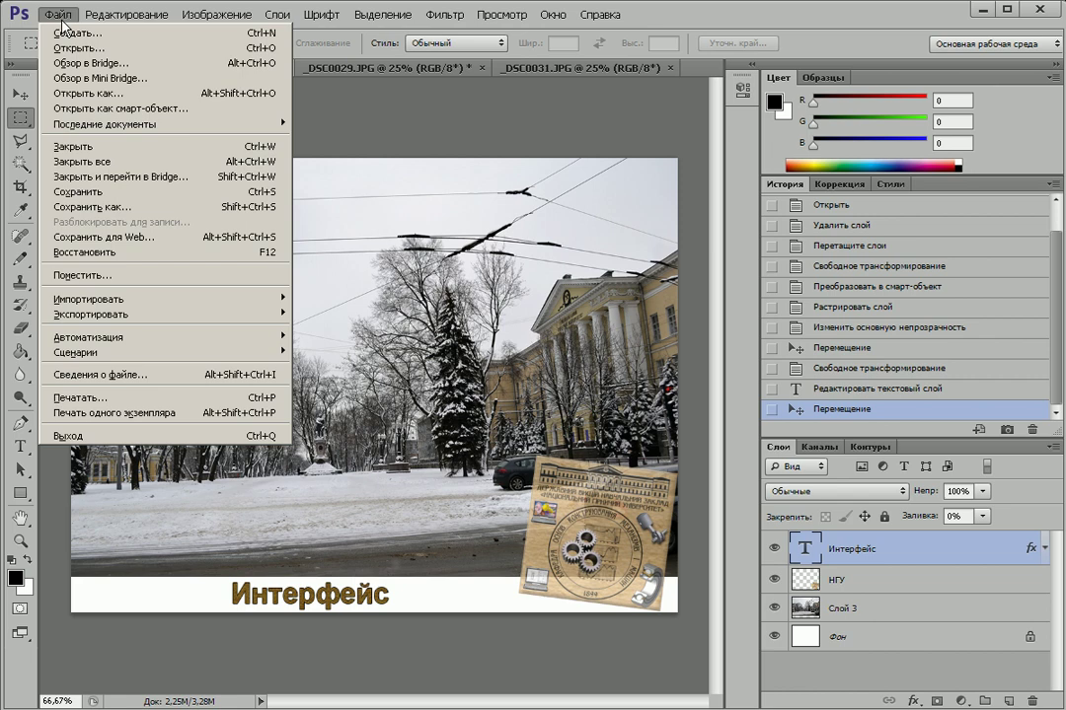
{"action": "left_click", "coordinate": [65, 21]}
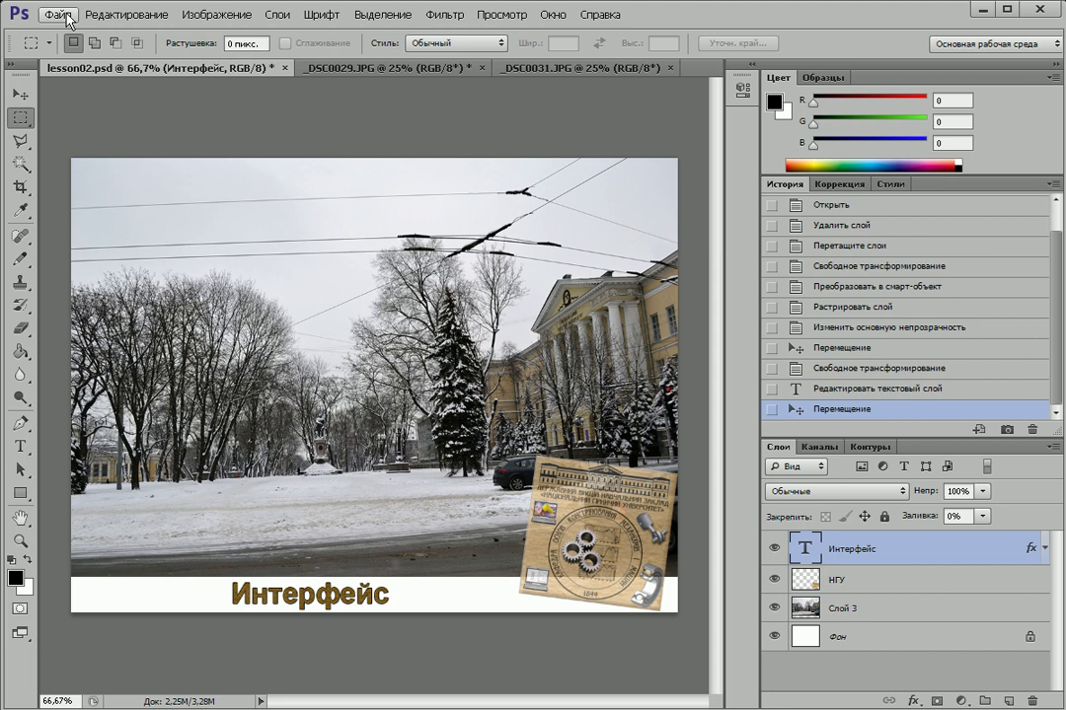
{"action": "left_click", "coordinate": [549, 16]}
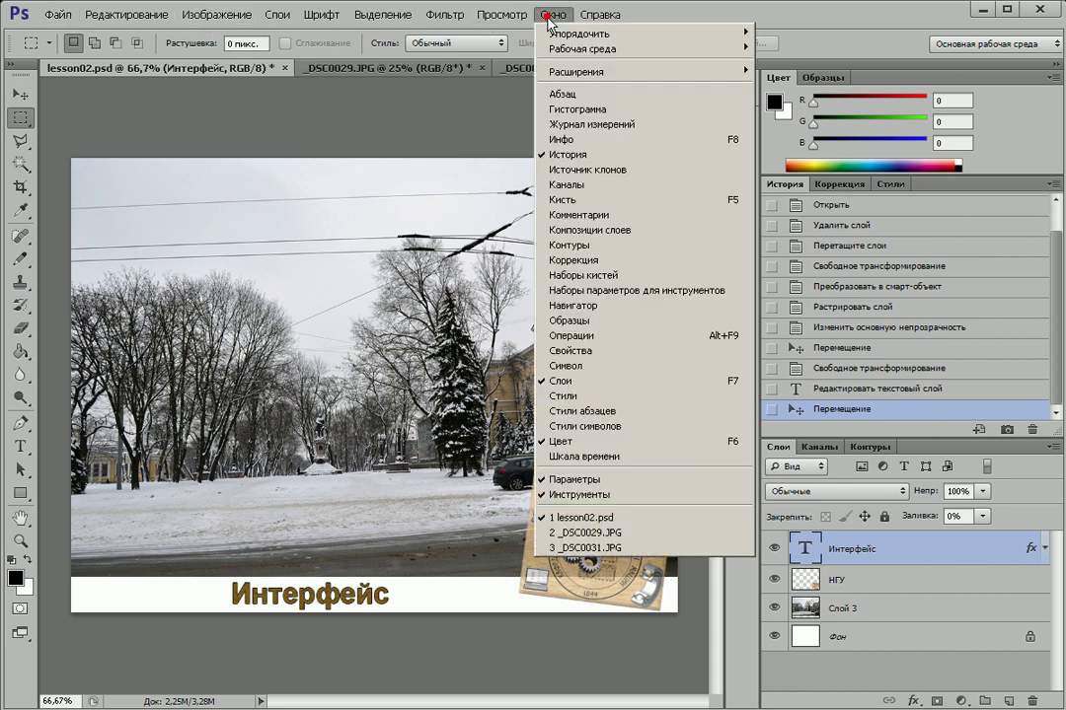
View the About Photoshop screen, close it, and return to the File menu
{"action": "mouse_move", "coordinate": [599, 15]}
{"action": "left_click", "coordinate": [633, 65]}
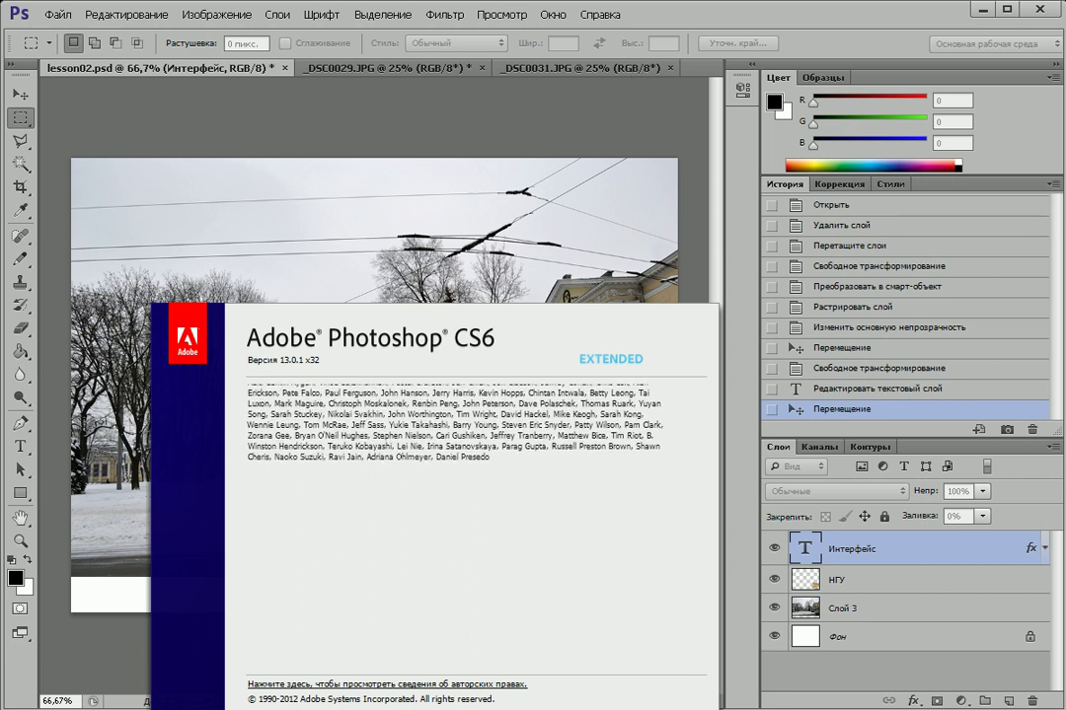
{"action": "left_click_drag", "start_coordinate": [254, 374], "coordinate": [346, 374]}
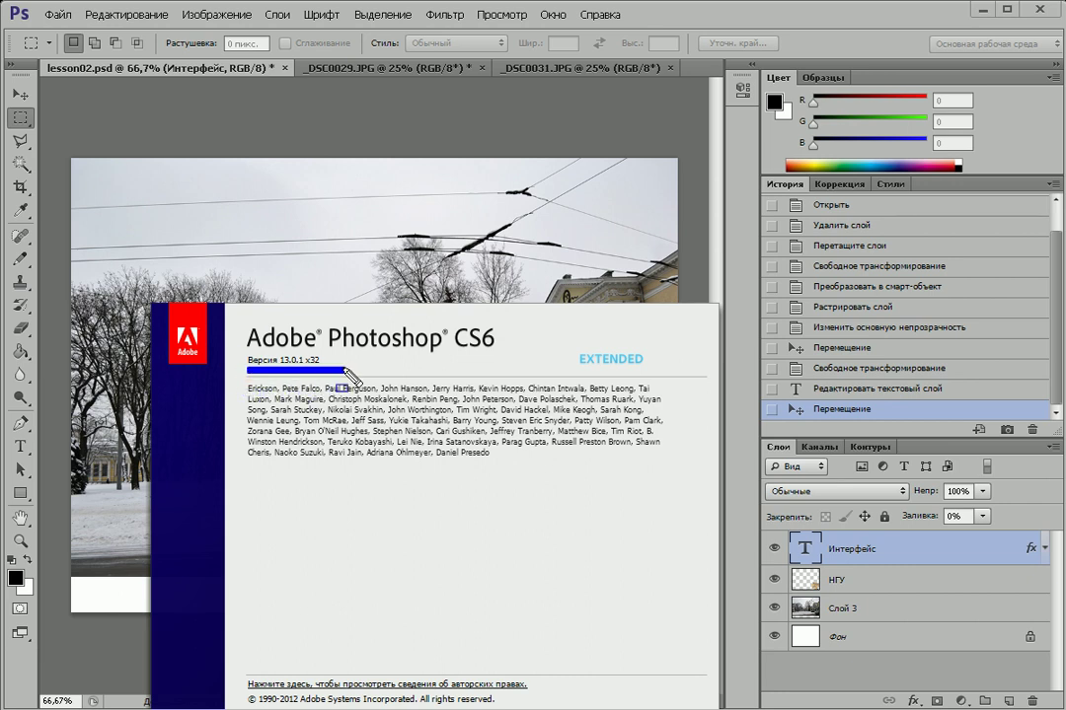
{"action": "left_click", "coordinate": [537, 557]}
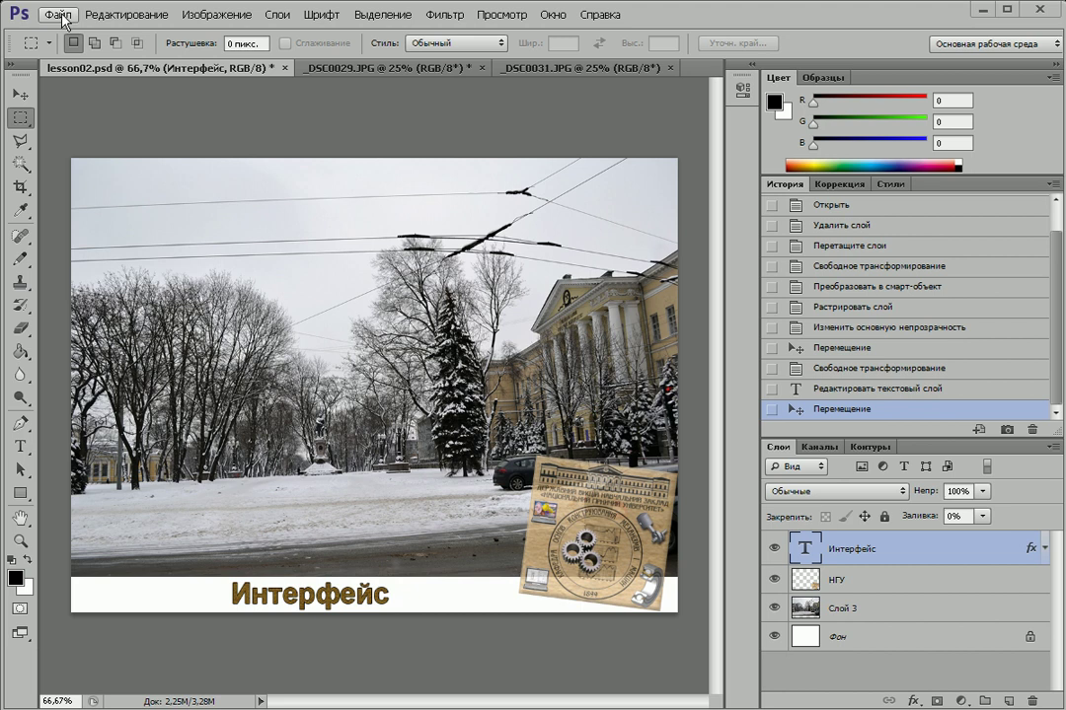
{"action": "left_click", "coordinate": [63, 19]}
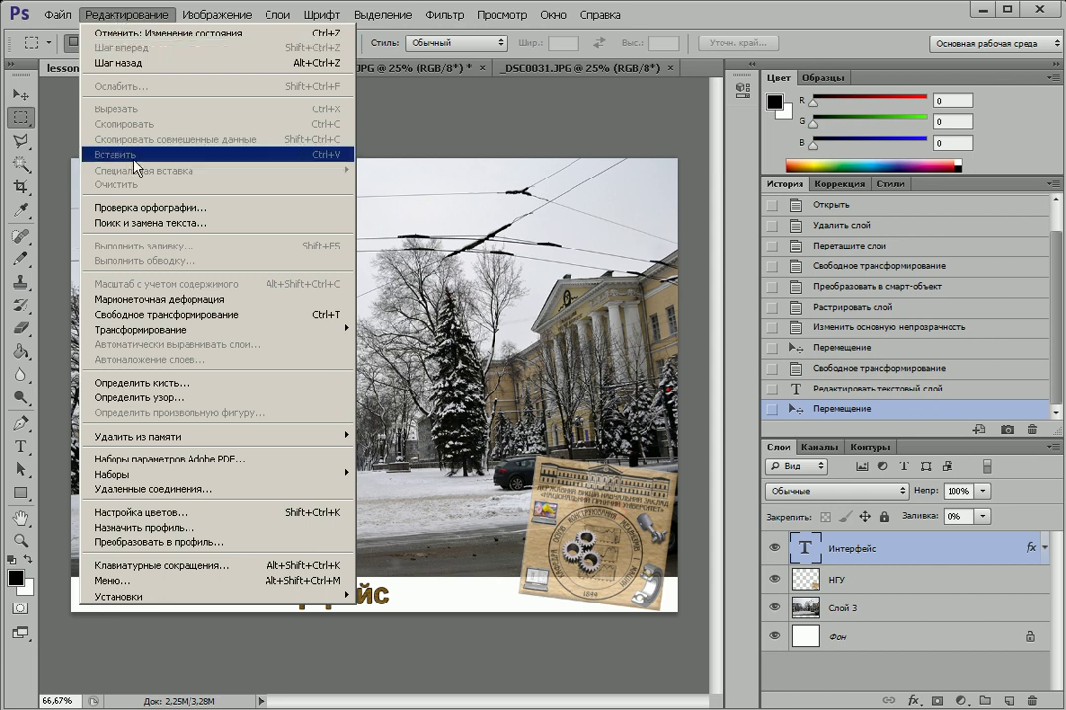
{"action": "mouse_move", "coordinate": [217, 596]}
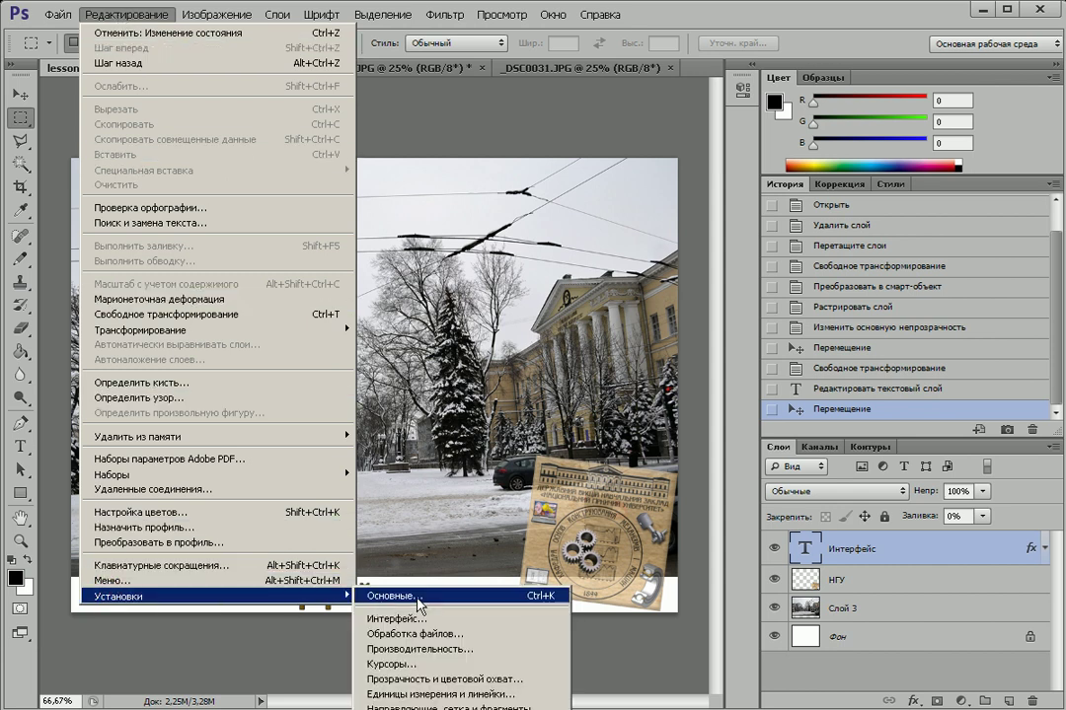
Try the darkest, dark grey and light grey themes, keeping light grey, then show Performance
{"action": "left_click", "coordinate": [420, 602]}
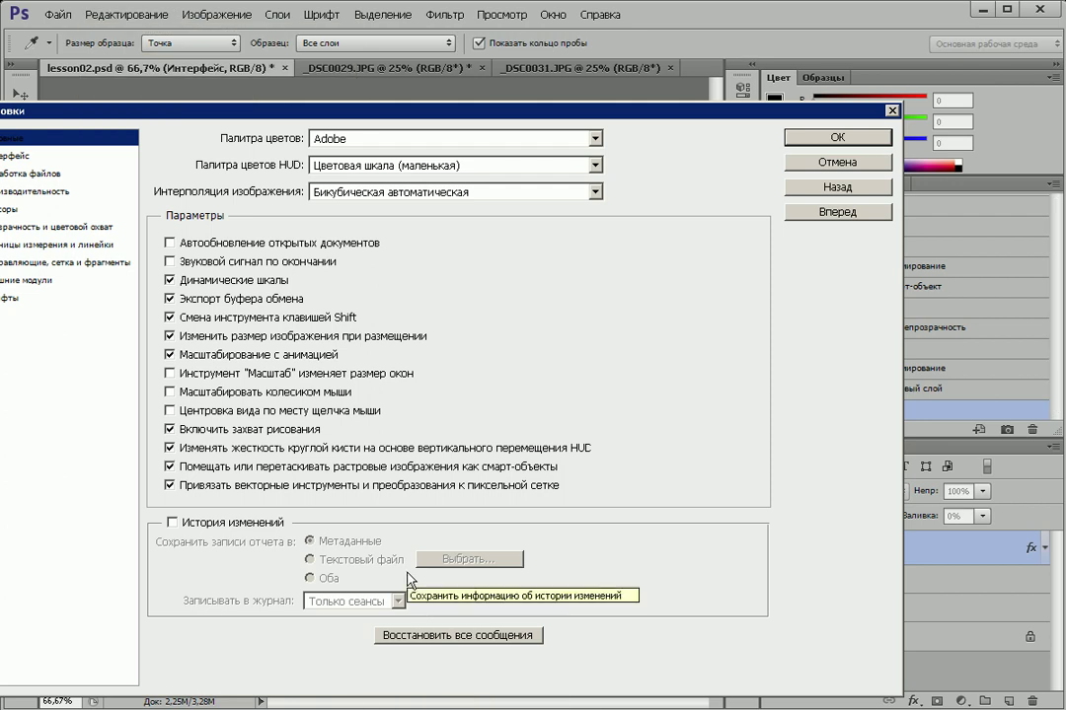
{"action": "left_click", "coordinate": [5, 156]}
{"action": "left_click", "coordinate": [256, 165]}
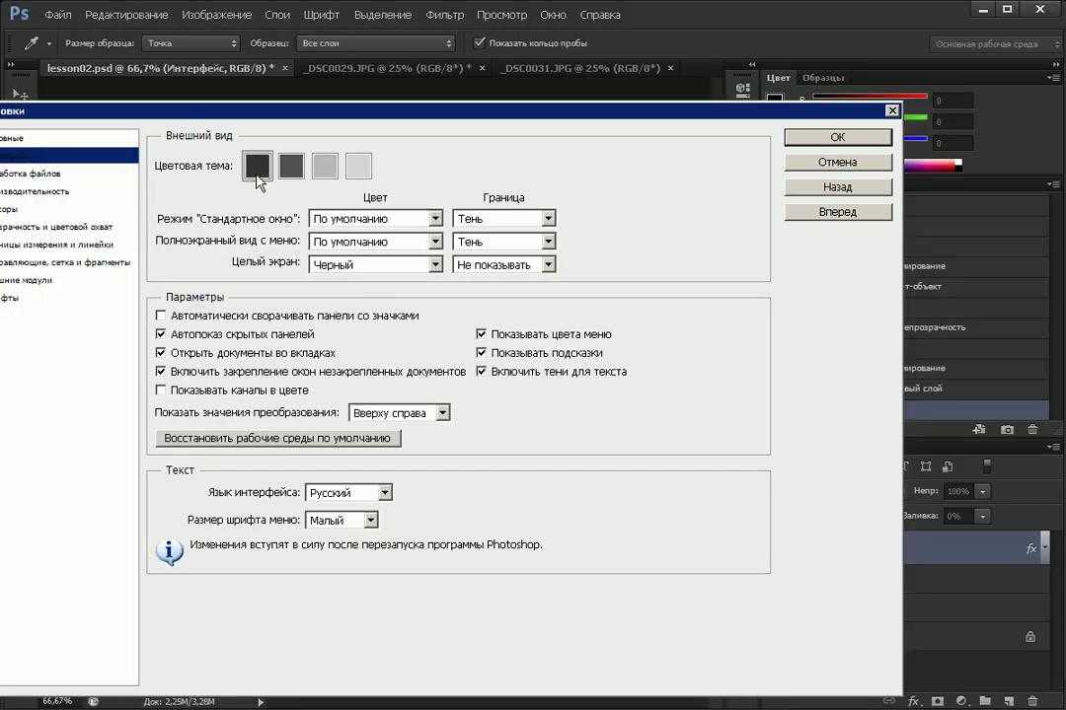
{"action": "left_click", "coordinate": [290, 165]}
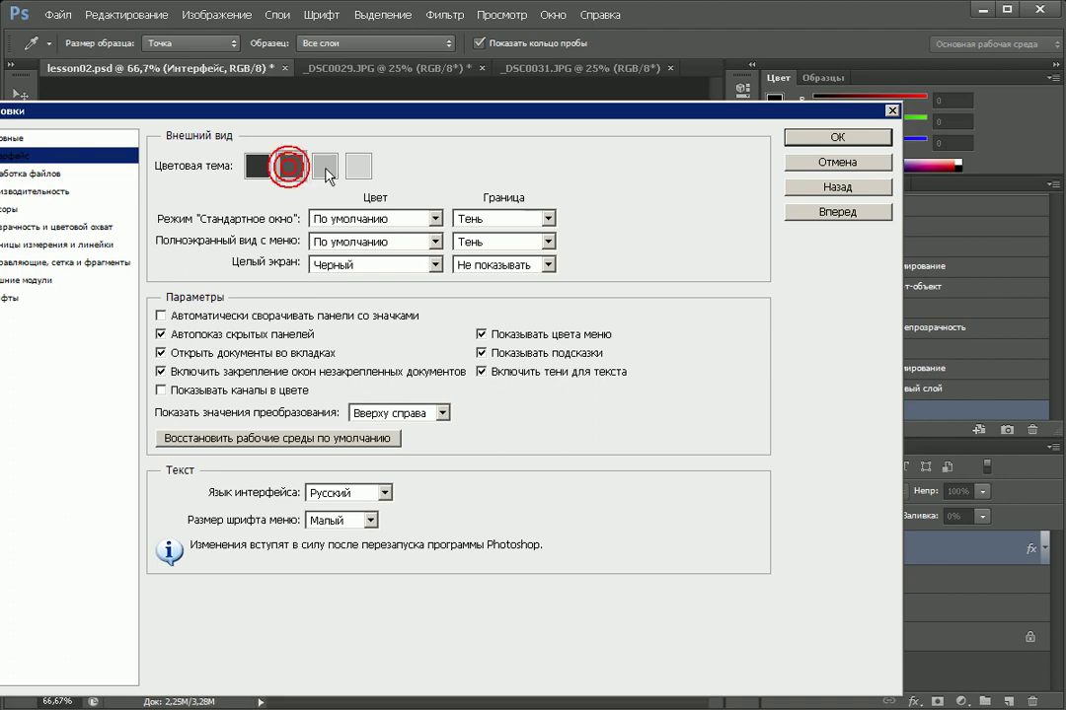
{"action": "left_click", "coordinate": [330, 171]}
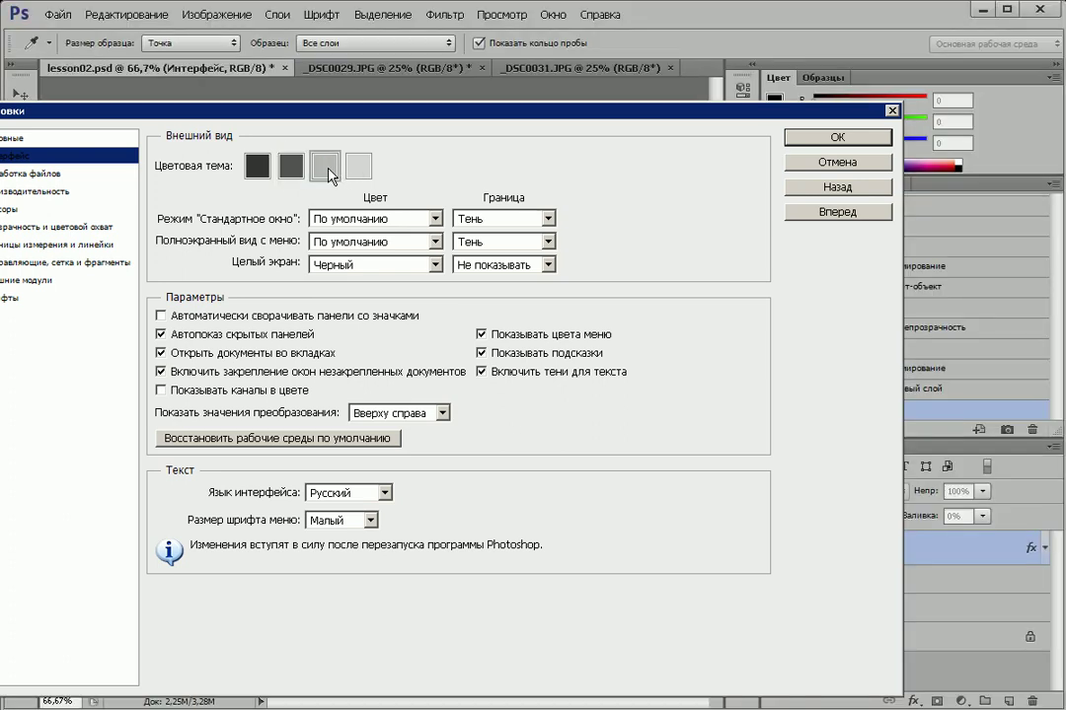
{"action": "left_click", "coordinate": [41, 198]}
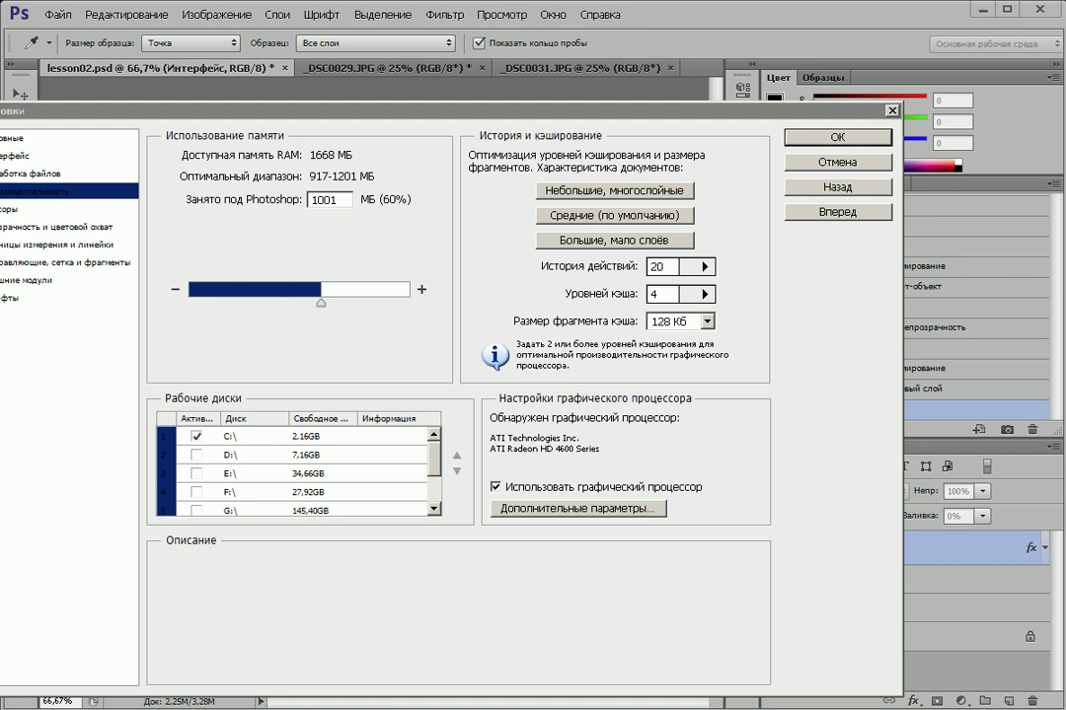
In Performance preferences, tick drive E:\ as the scratch disk and untick C:\
{"action": "mouse_move", "coordinate": [182, 445]}
{"action": "left_mouse_down"}
{"action": "mouse_move", "coordinate": [382, 483]}
{"action": "mouse_move", "coordinate": [434, 514]}
{"action": "left_mouse_up"}
{"action": "left_click_drag", "start_coordinate": [184, 446], "coordinate": [329, 446]}
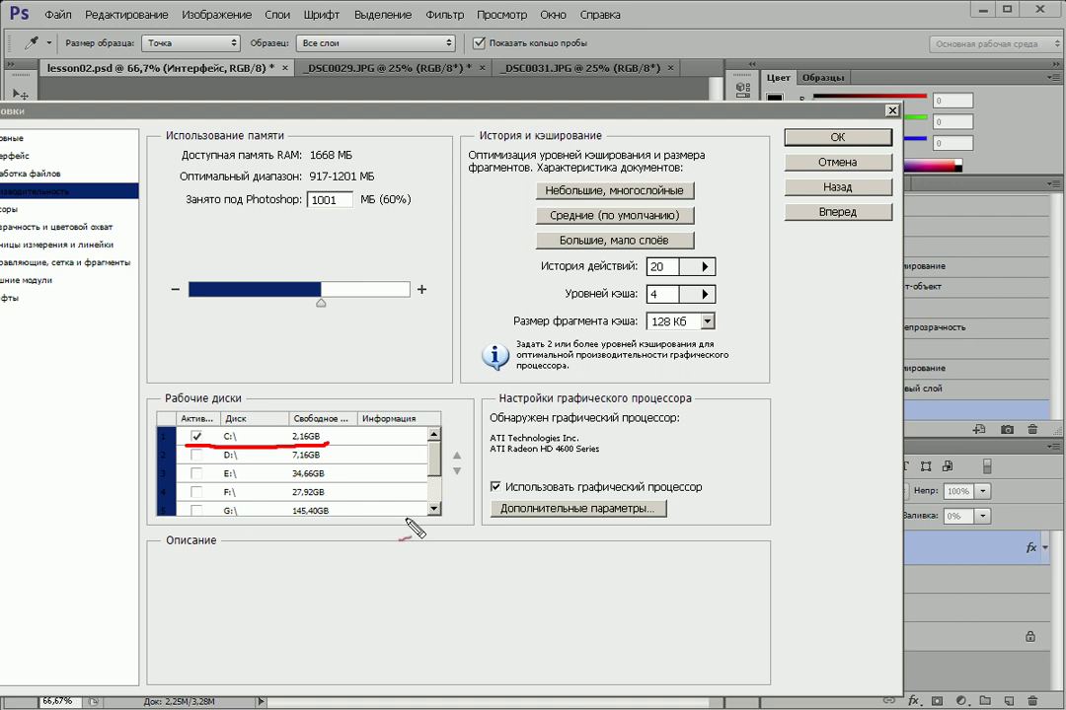
{"action": "key", "text": "Escape"}
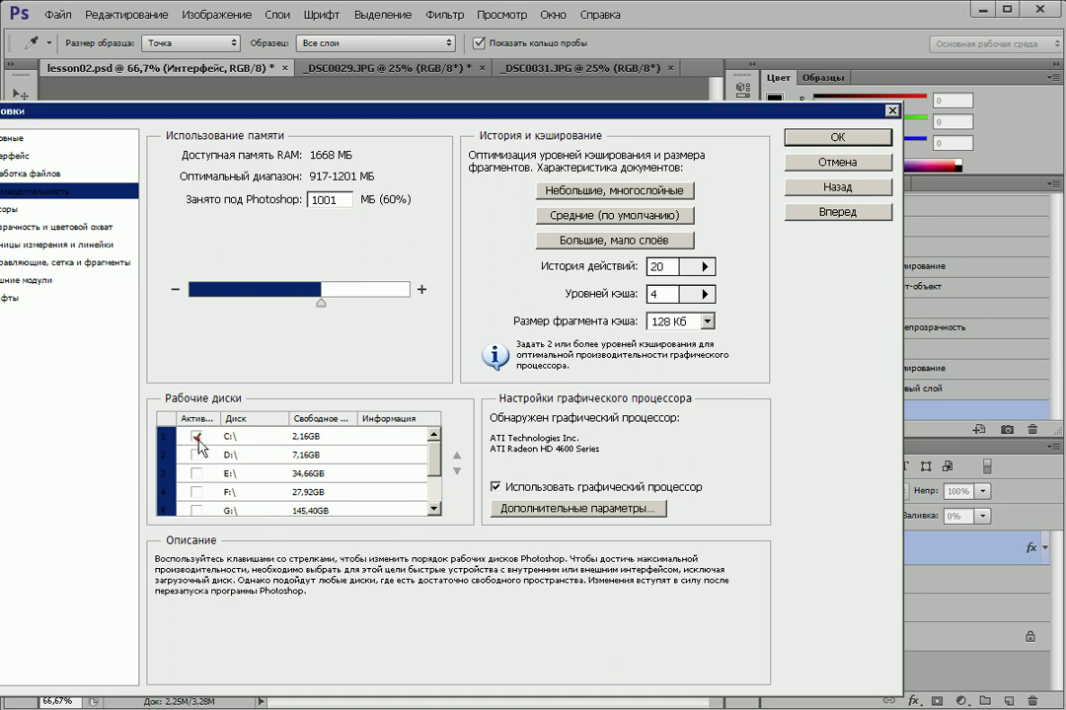
{"action": "left_click", "coordinate": [197, 474]}
{"action": "left_click", "coordinate": [196, 435]}
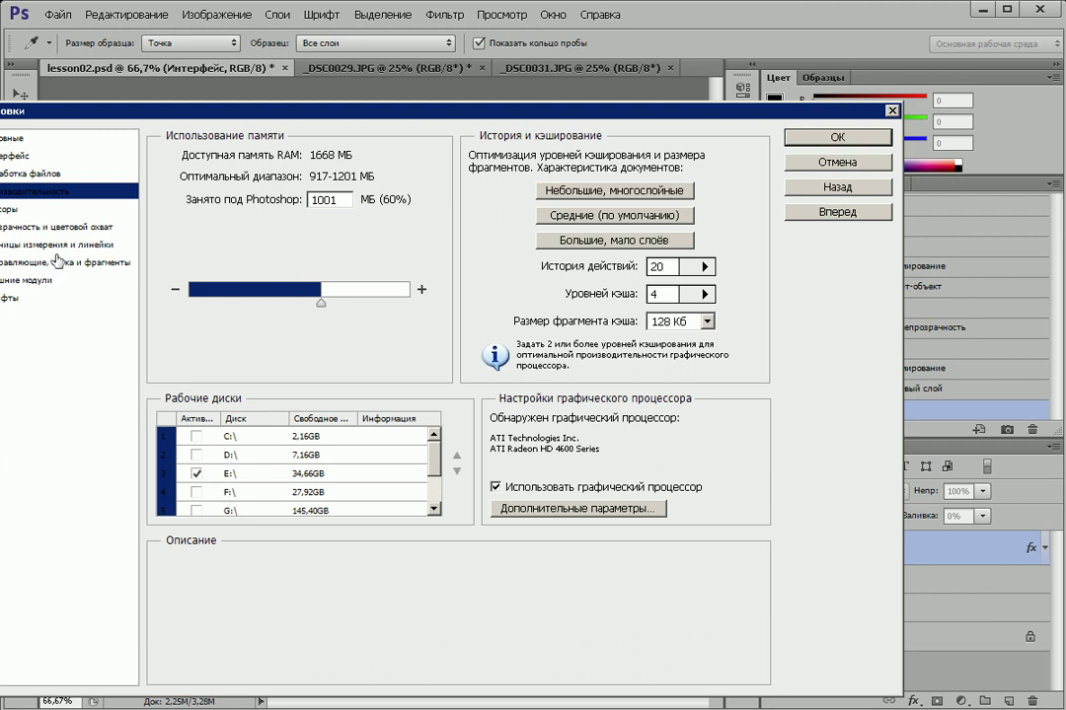
Check the available interface languages, keeping Русский
{"action": "left_click", "coordinate": [30, 163]}
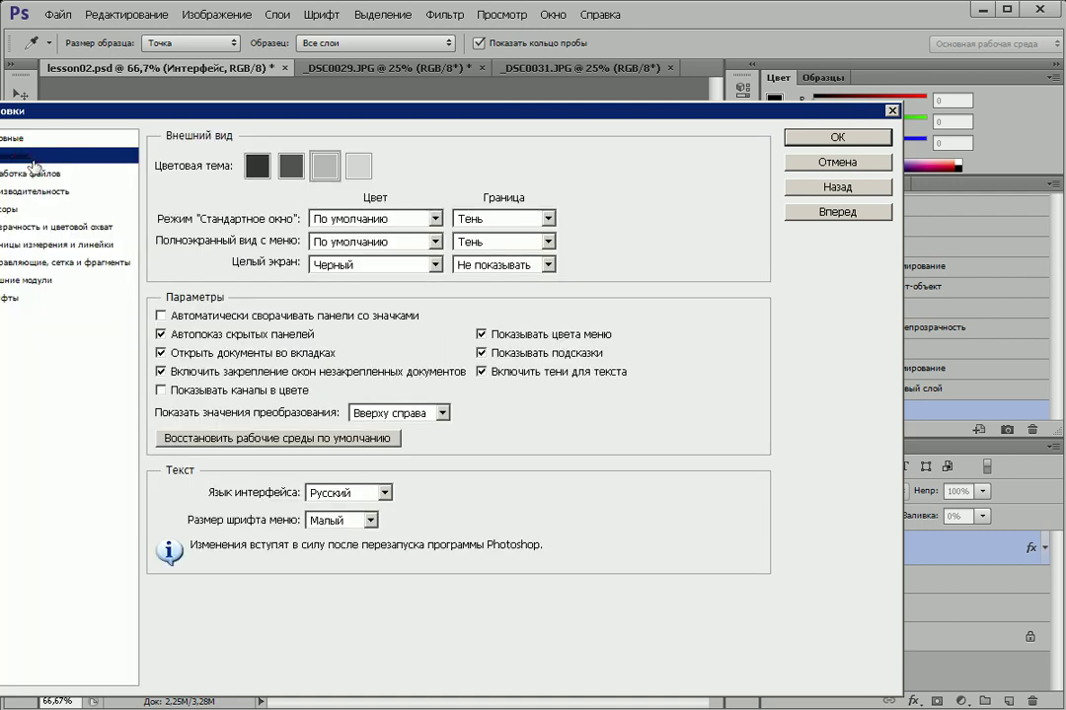
{"action": "left_click", "coordinate": [386, 492]}
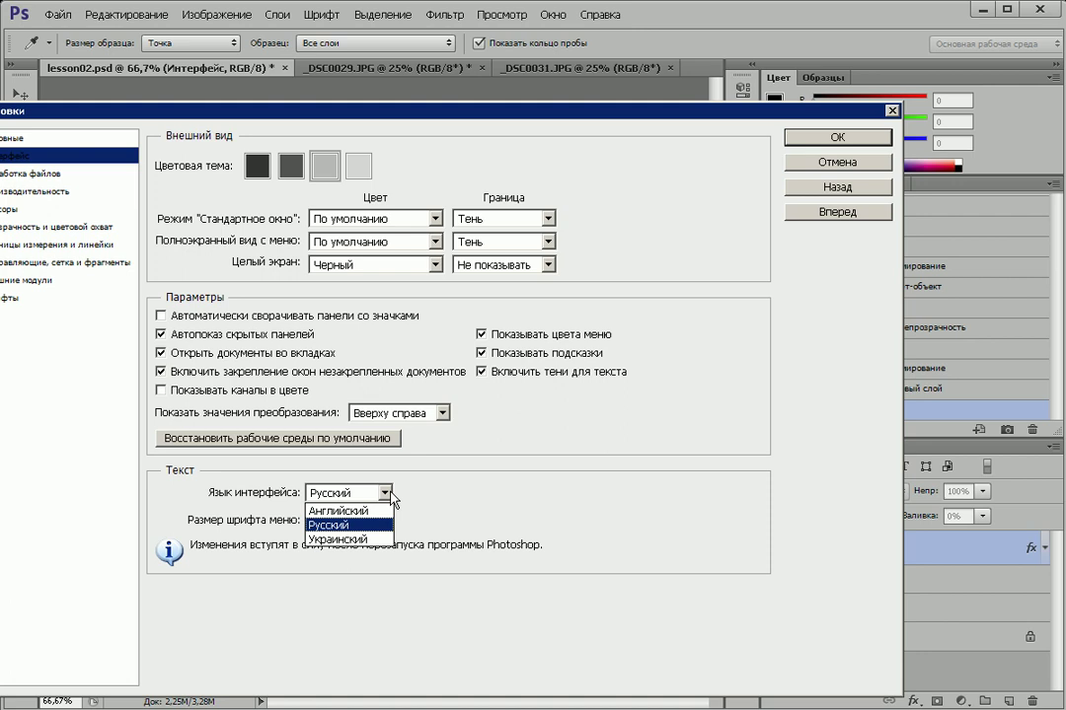
{"action": "left_click", "coordinate": [527, 538]}
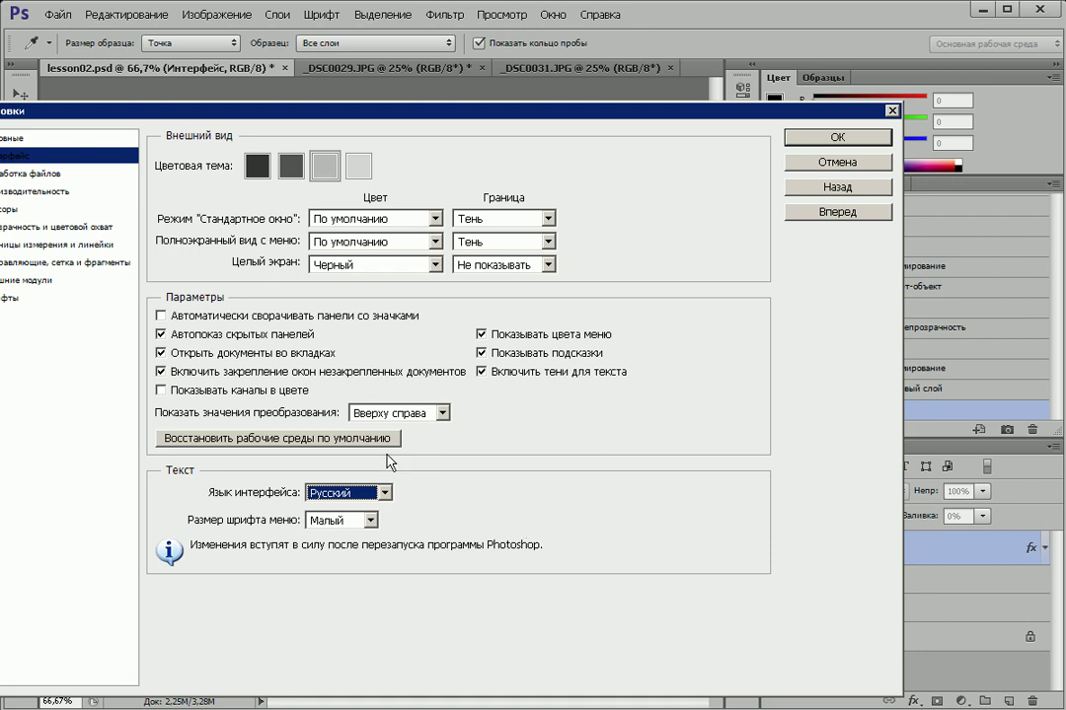
Review the Cursors, Transparency & Gamut and Units & Rulers preferences, then click OK
{"action": "left_click", "coordinate": [31, 211]}
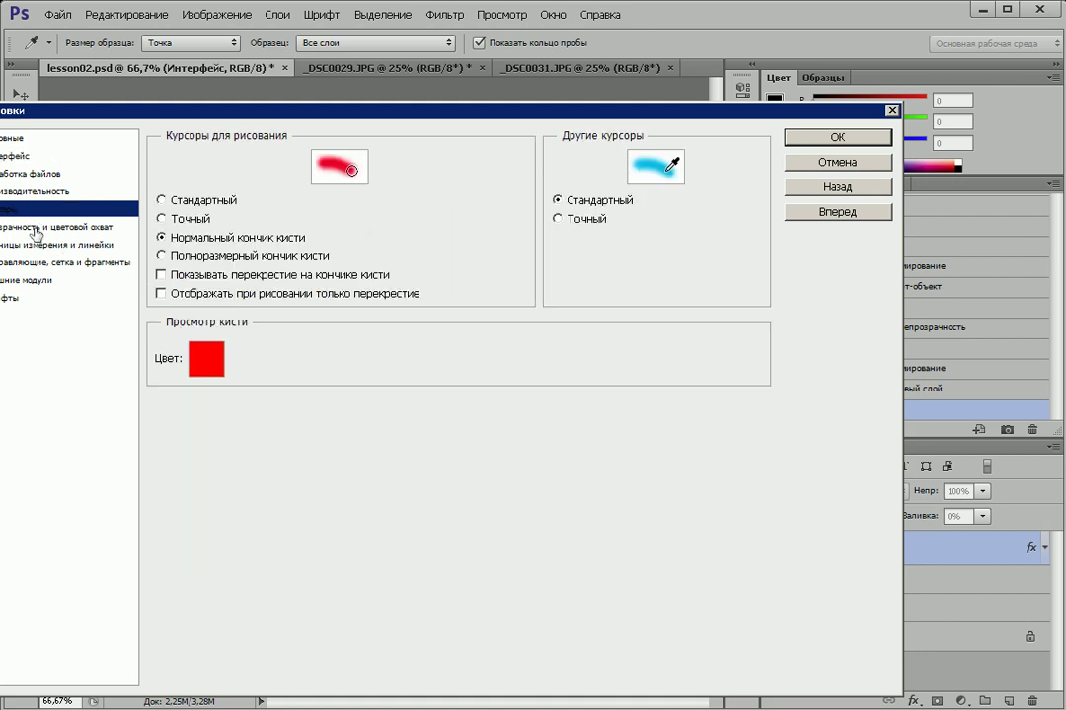
{"action": "left_click", "coordinate": [34, 227]}
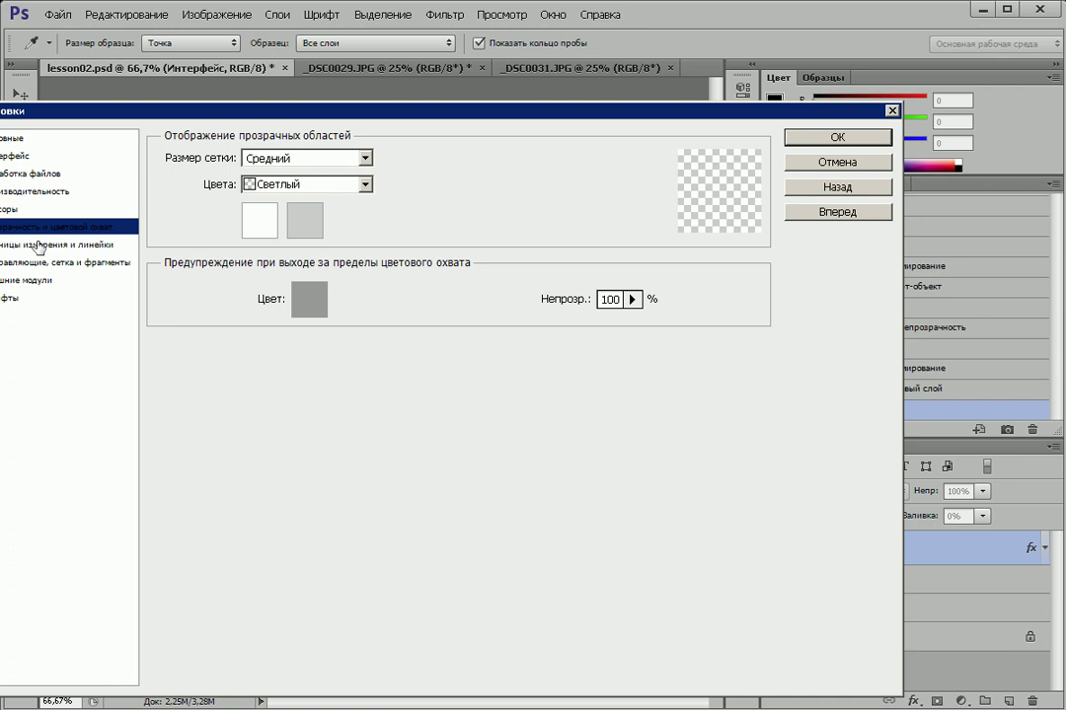
{"action": "left_click", "coordinate": [37, 247]}
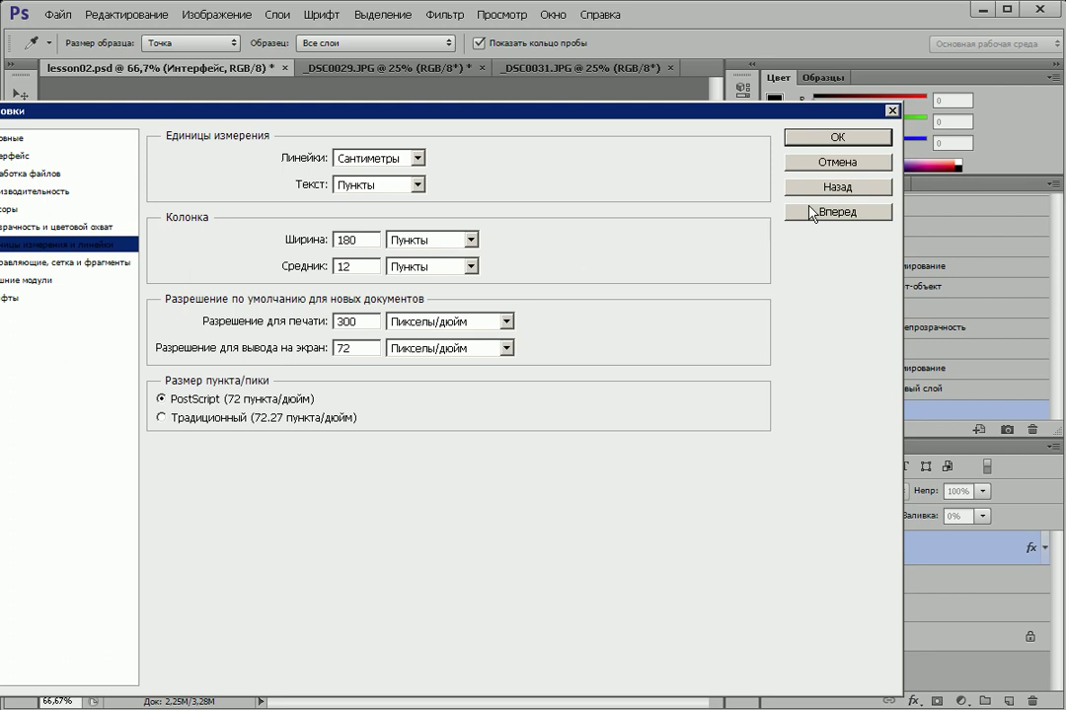
{"action": "left_click", "coordinate": [831, 140]}
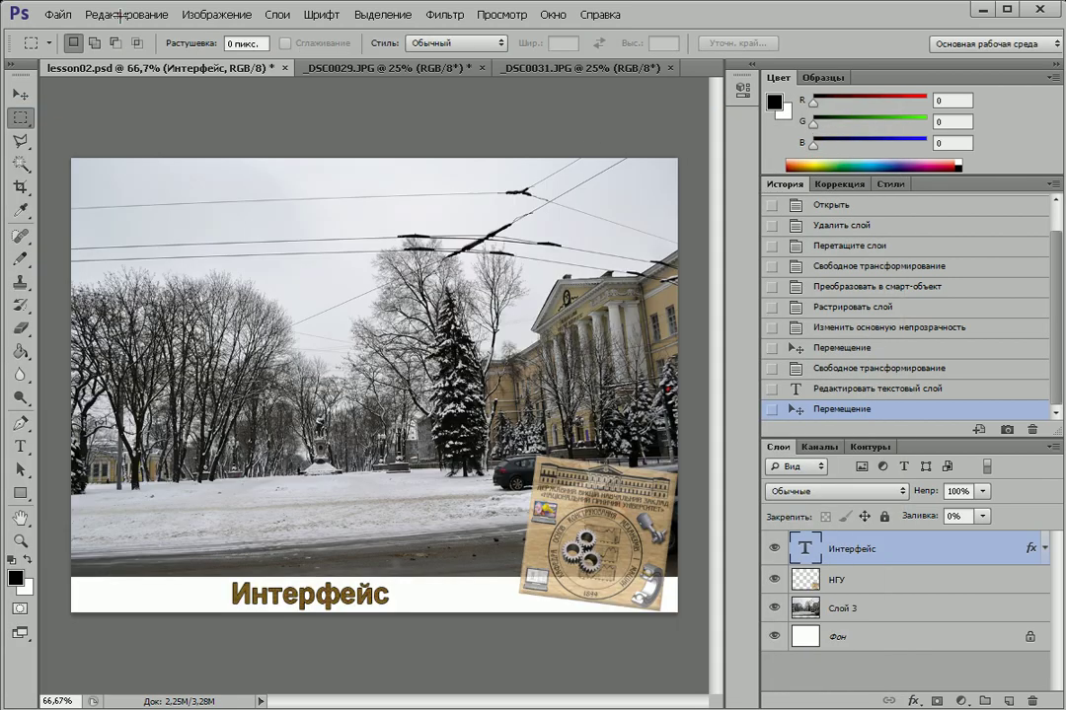
Browse the Edit menu's commands
{"action": "left_click", "coordinate": [105, 15]}
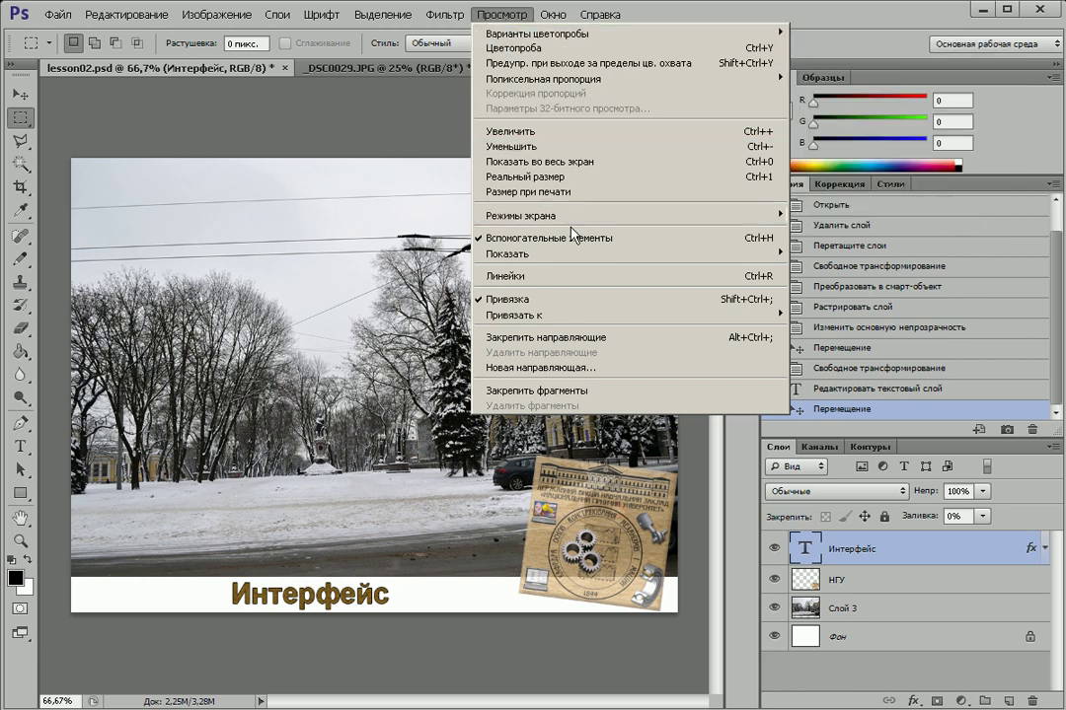
{"action": "mouse_move", "coordinate": [553, 253]}
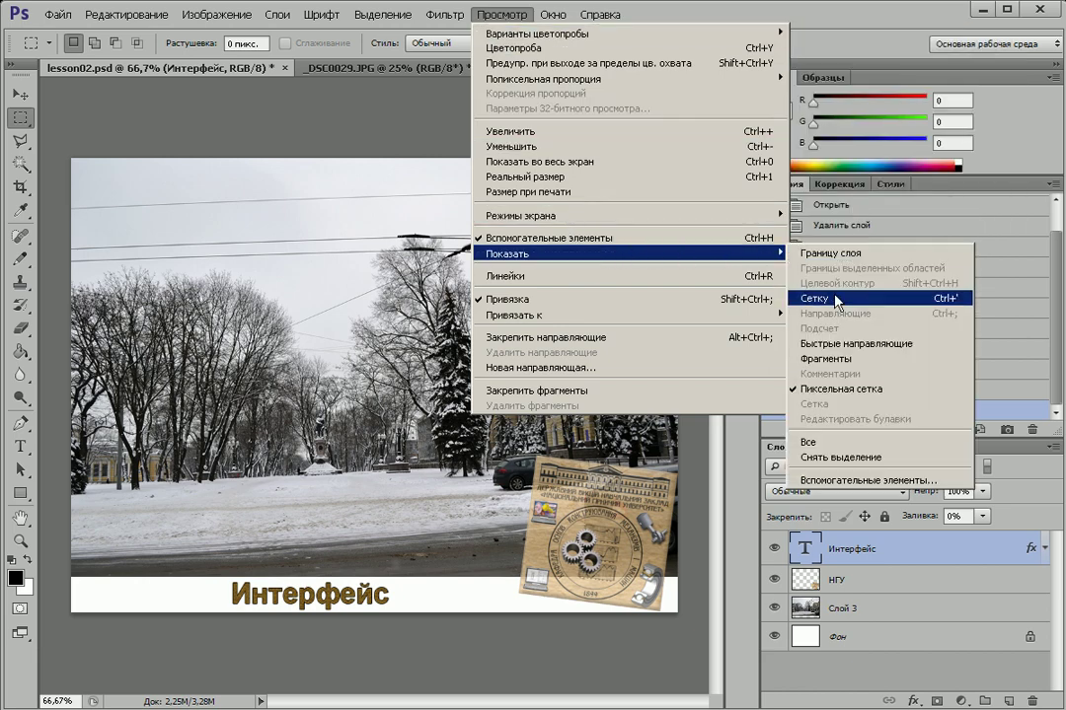
Show the grid and rulers on the image, then browse a menu without choosing anything
{"action": "left_click", "coordinate": [837, 301]}
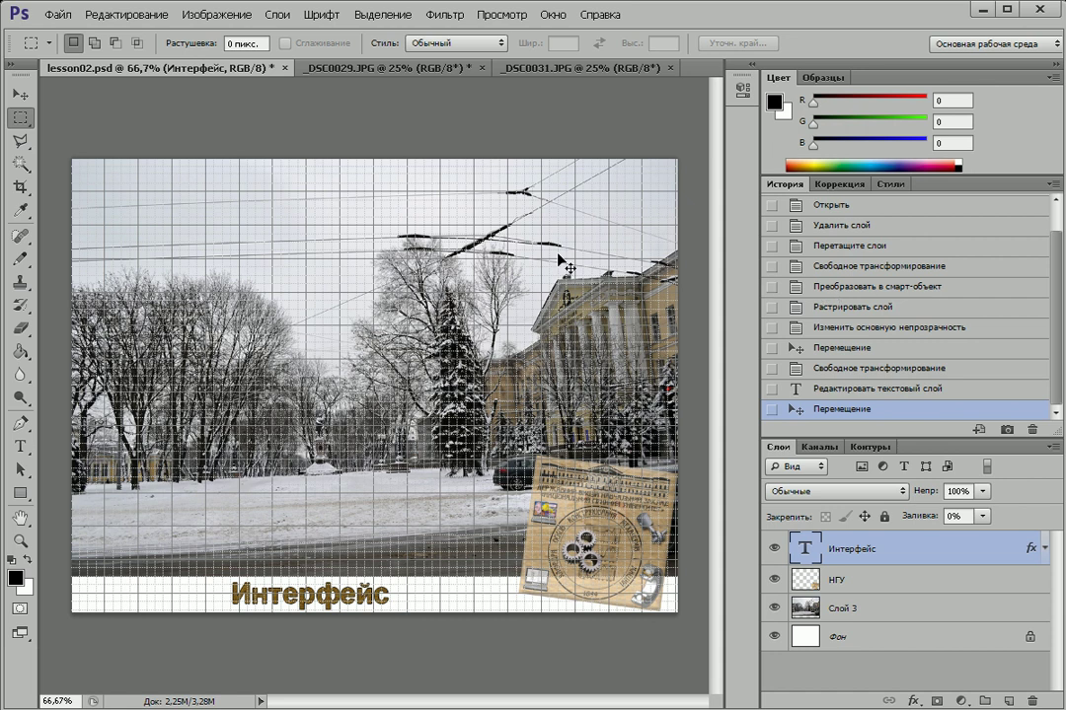
{"action": "key", "text": "ctrl+r"}
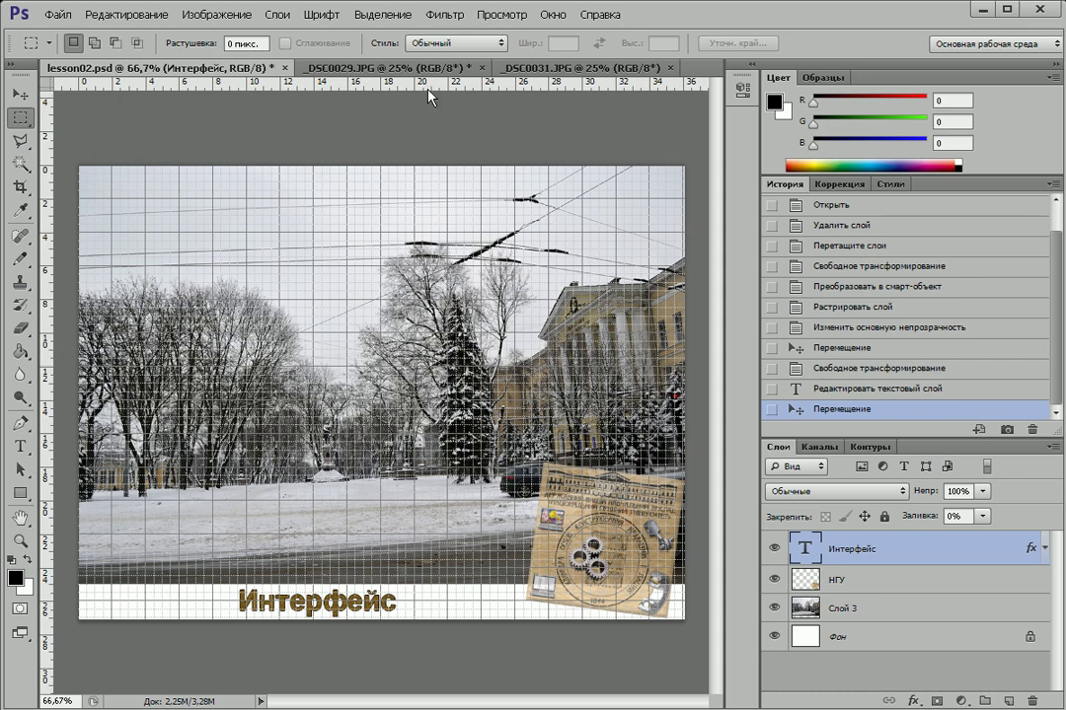
{"action": "left_click", "coordinate": [153, 15]}
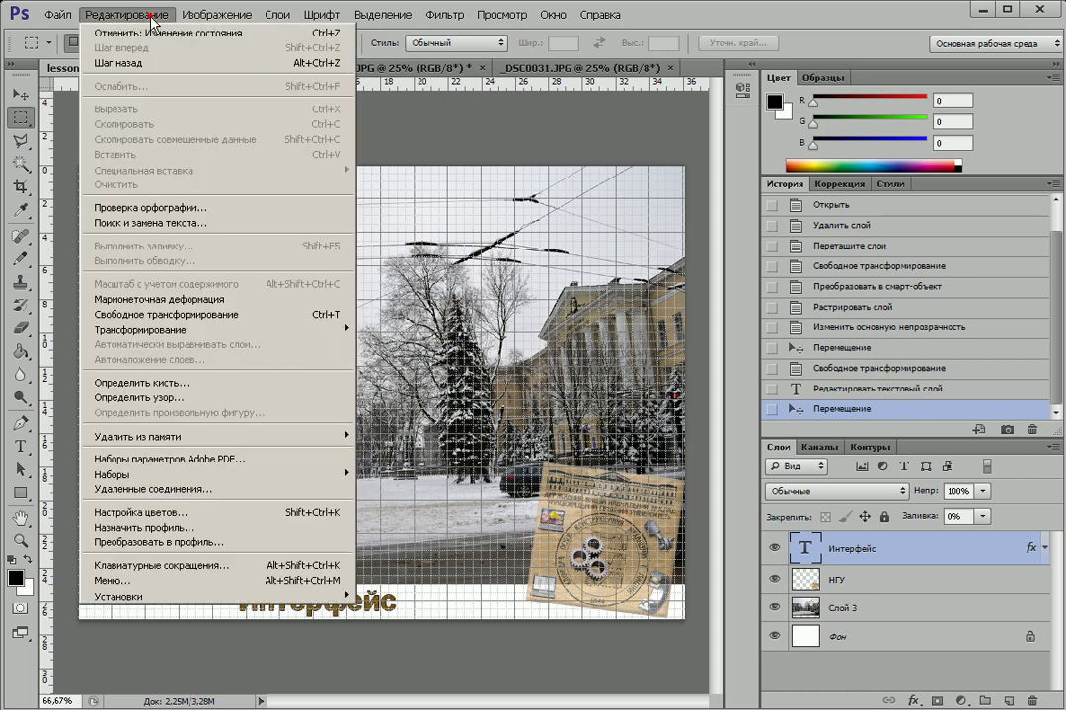
{"action": "mouse_move", "coordinate": [216, 595]}
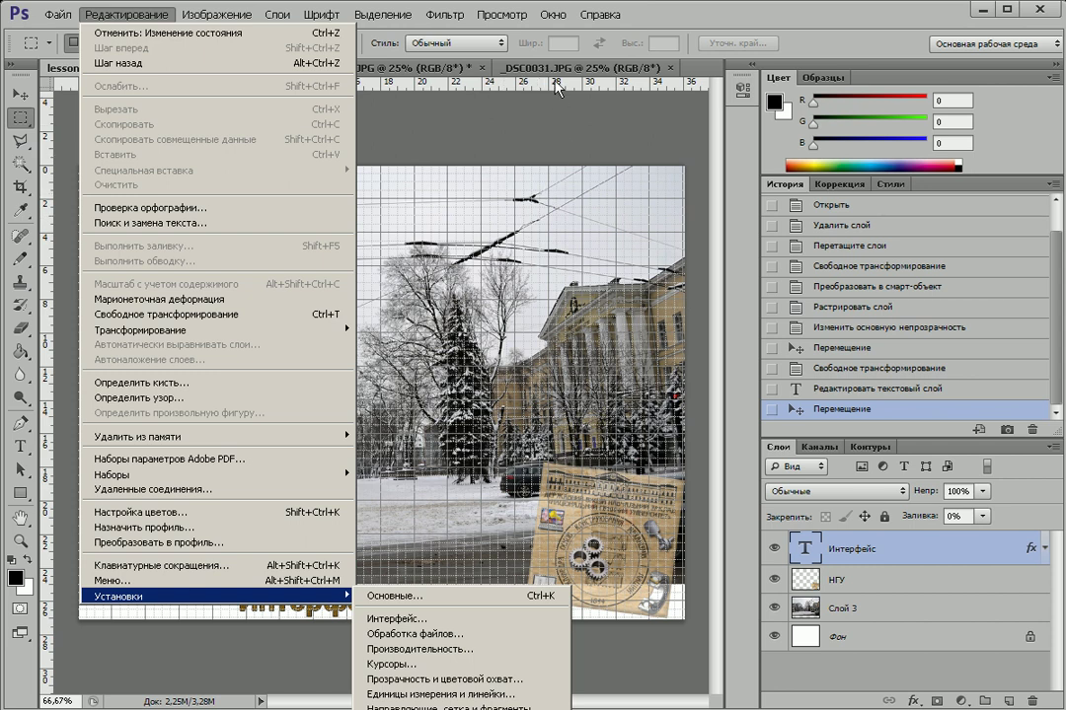
{"action": "left_click", "coordinate": [661, 15]}
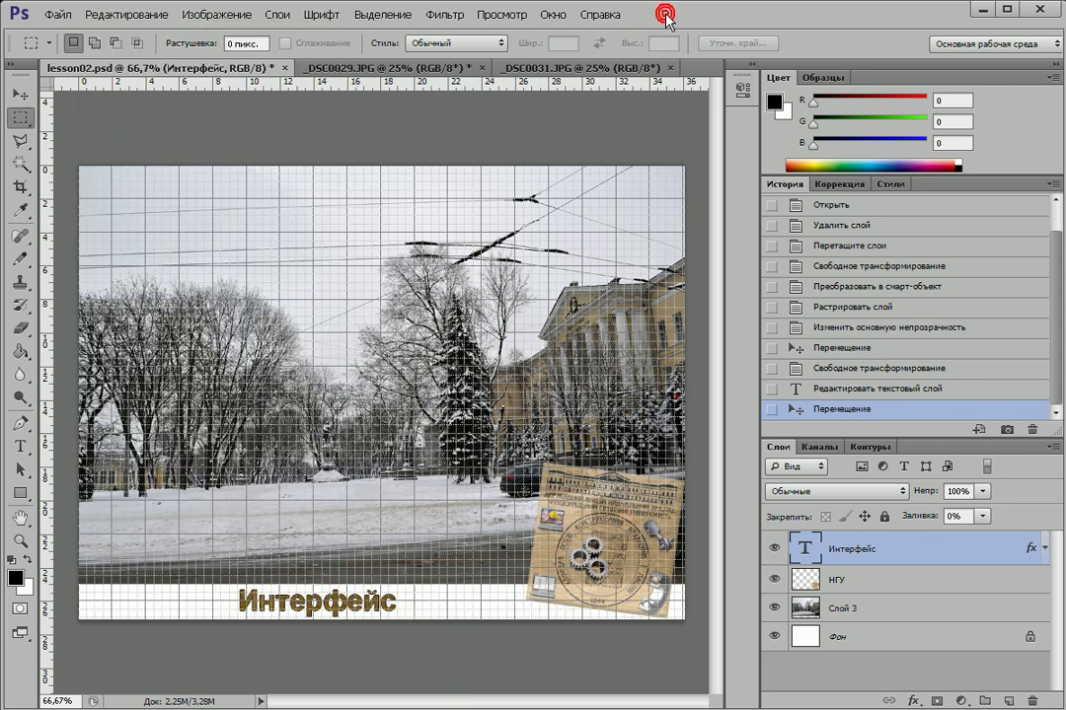
Check the ruler unit choices without changing them, then hide the grid with Ctrl+'
{"action": "right_click", "coordinate": [504, 87]}
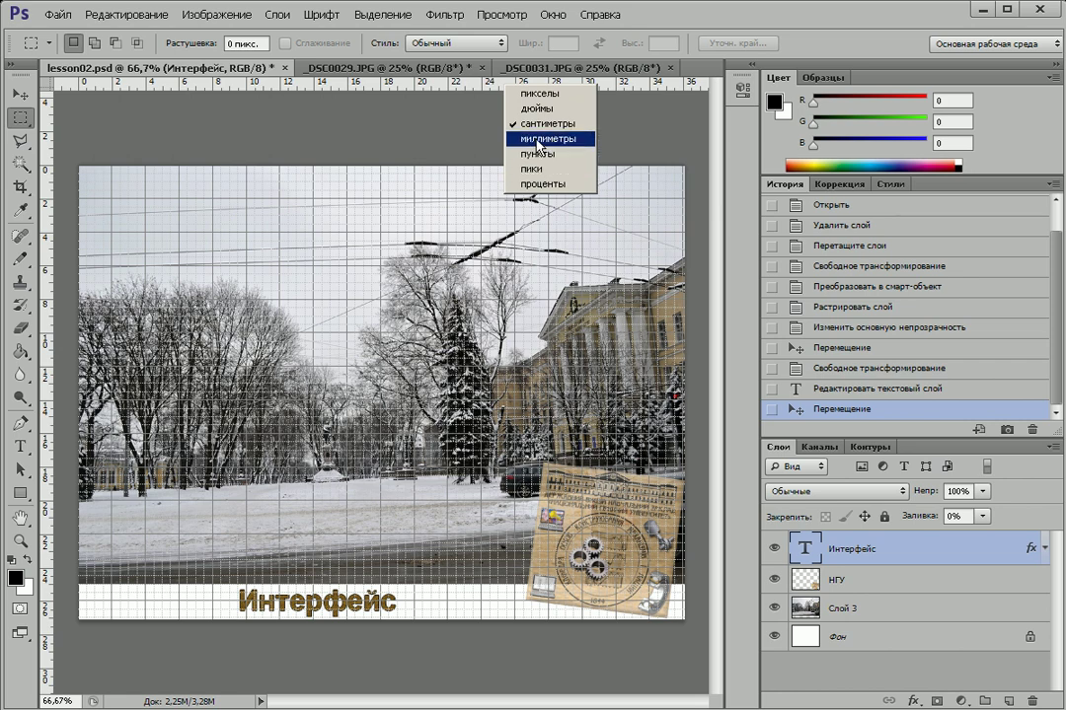
{"action": "left_click", "coordinate": [499, 15]}
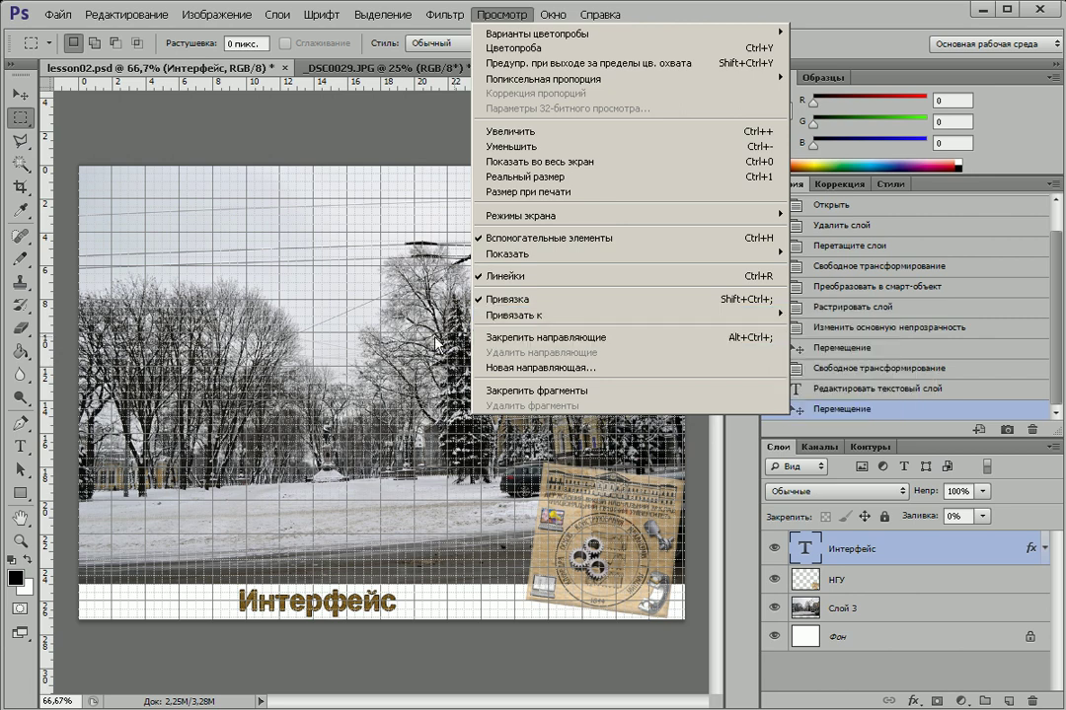
{"action": "left_click", "coordinate": [375, 342]}
{"action": "key", "text": "ctrl+apostrophe"}
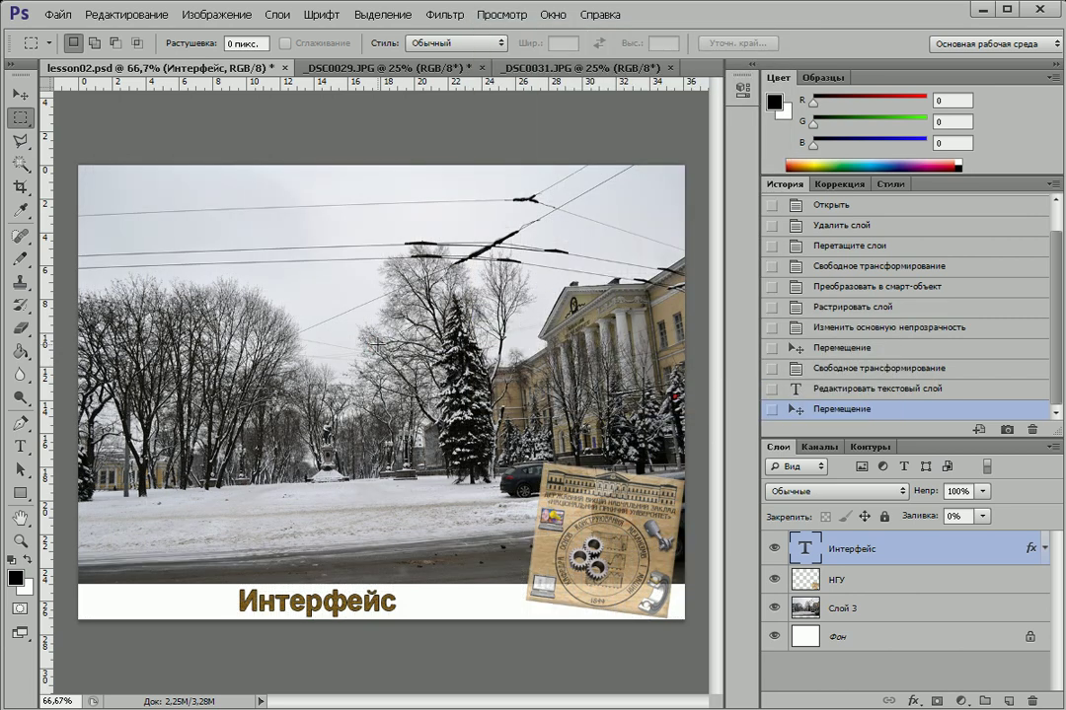
{"action": "left_click", "coordinate": [560, 16]}
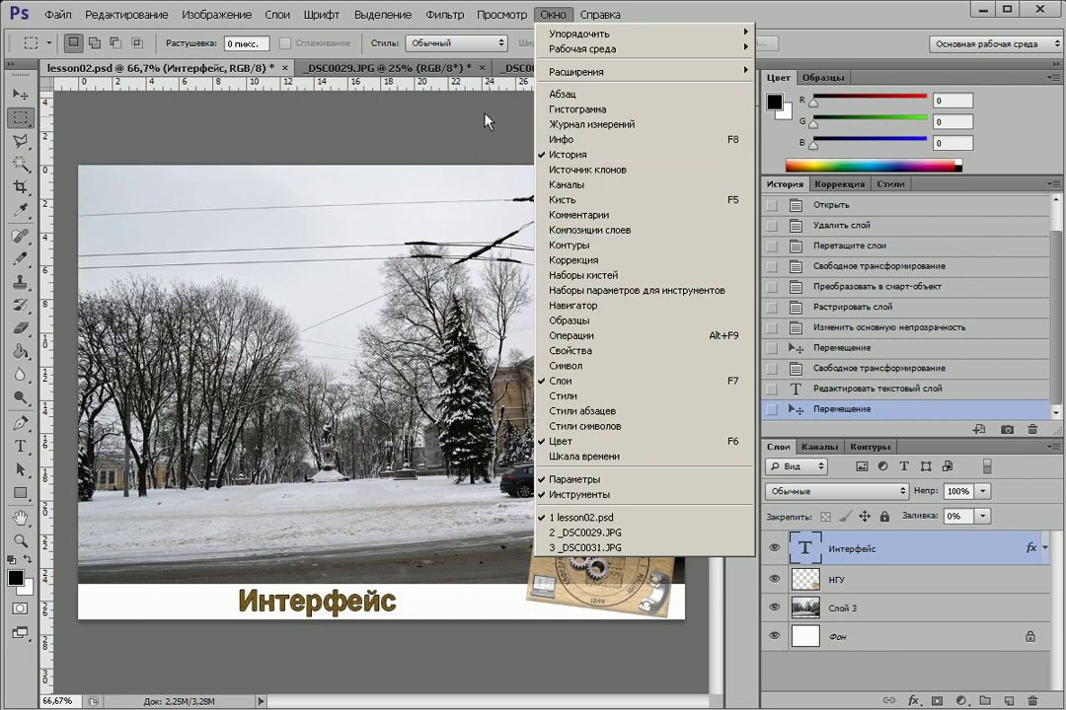
{"action": "left_click", "coordinate": [673, 13]}
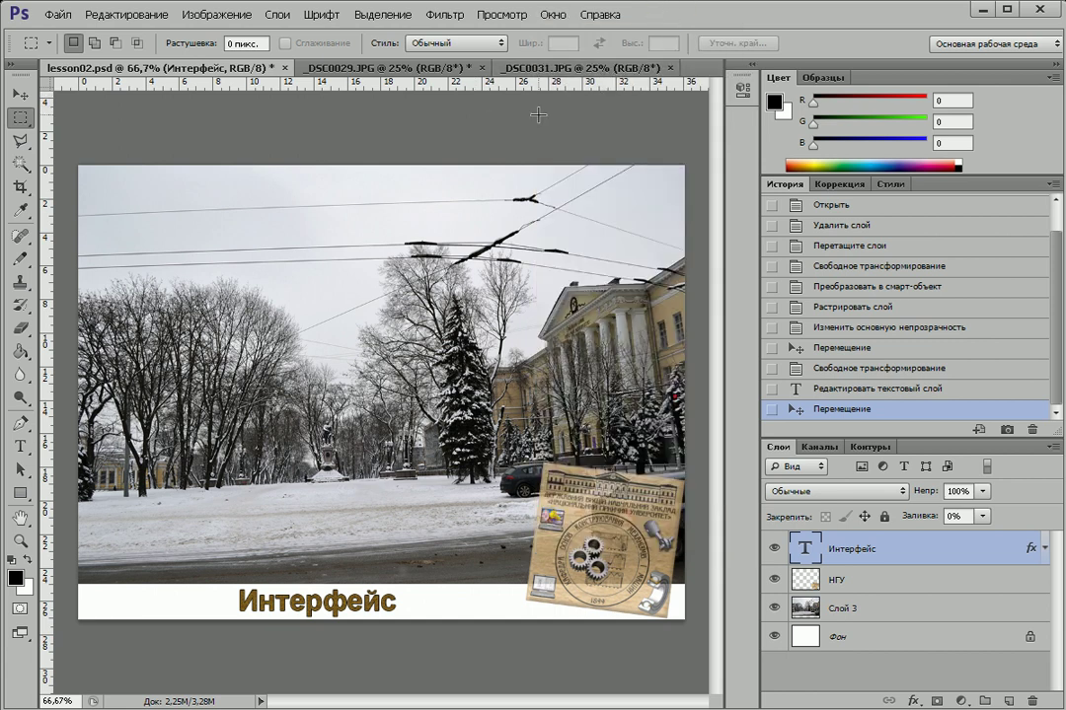
Try the 3-up Vertical and 2-up Vertical document arrangements
{"action": "left_click", "coordinate": [553, 14]}
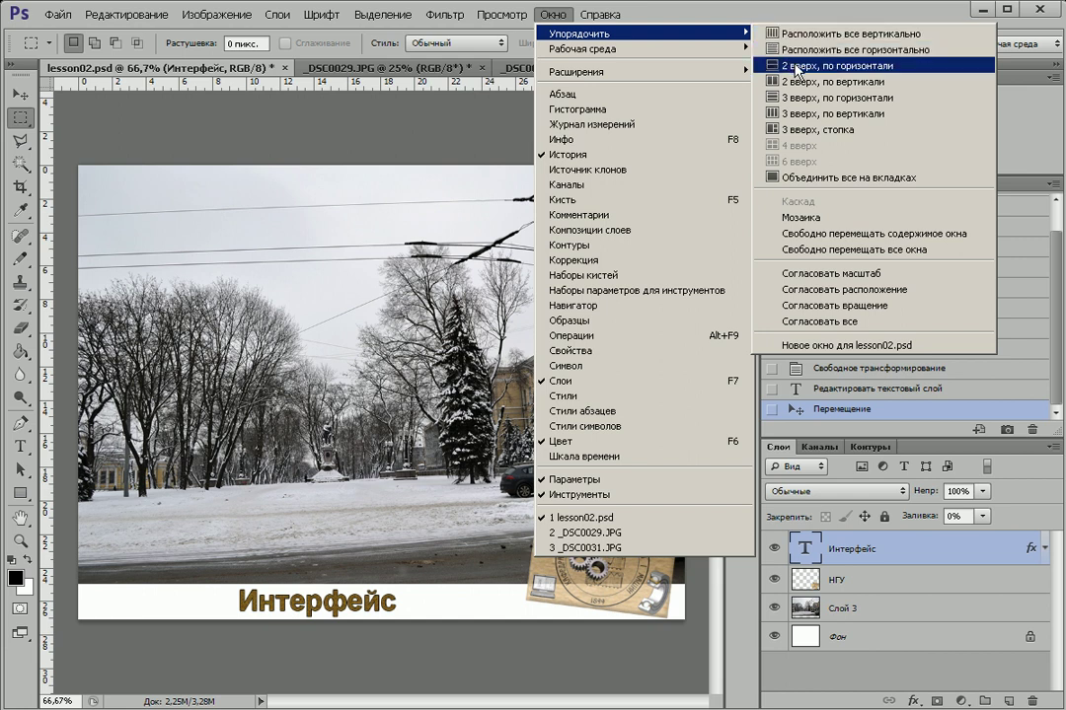
{"action": "left_click", "coordinate": [799, 115]}
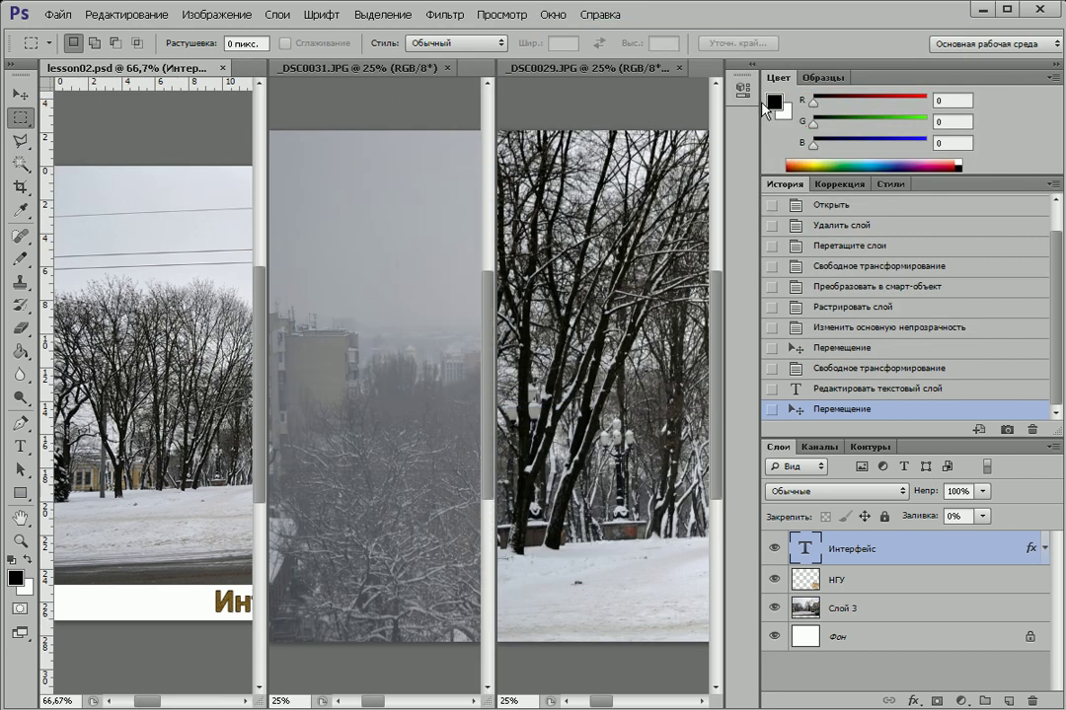
{"action": "left_click", "coordinate": [552, 14]}
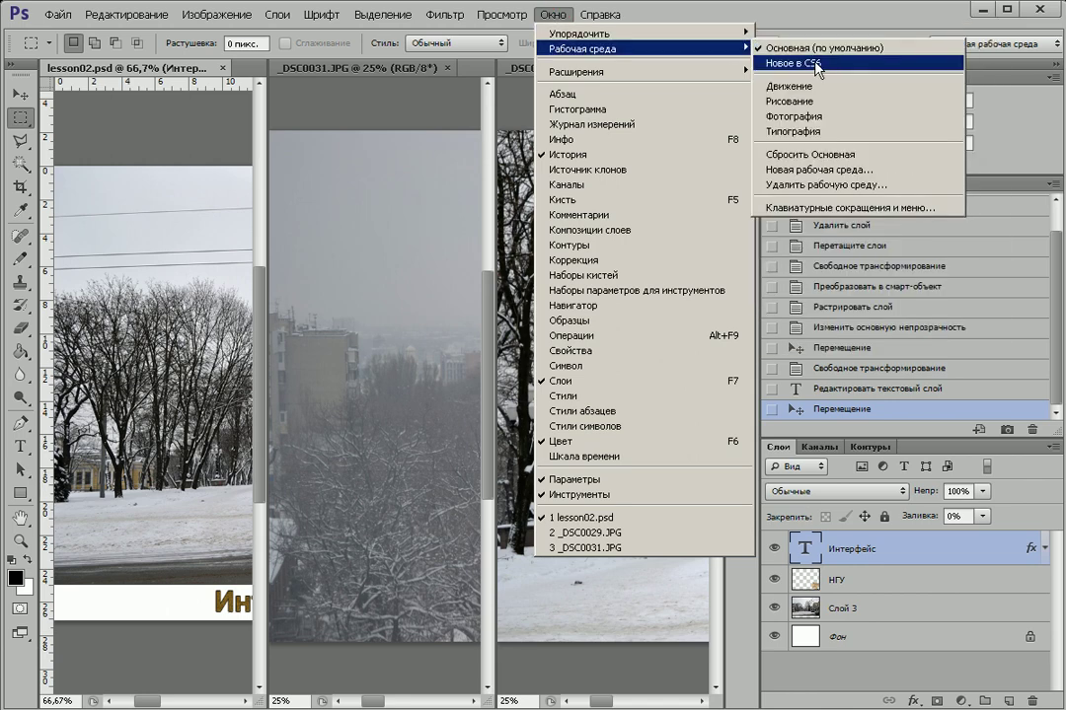
{"action": "mouse_move", "coordinate": [642, 34]}
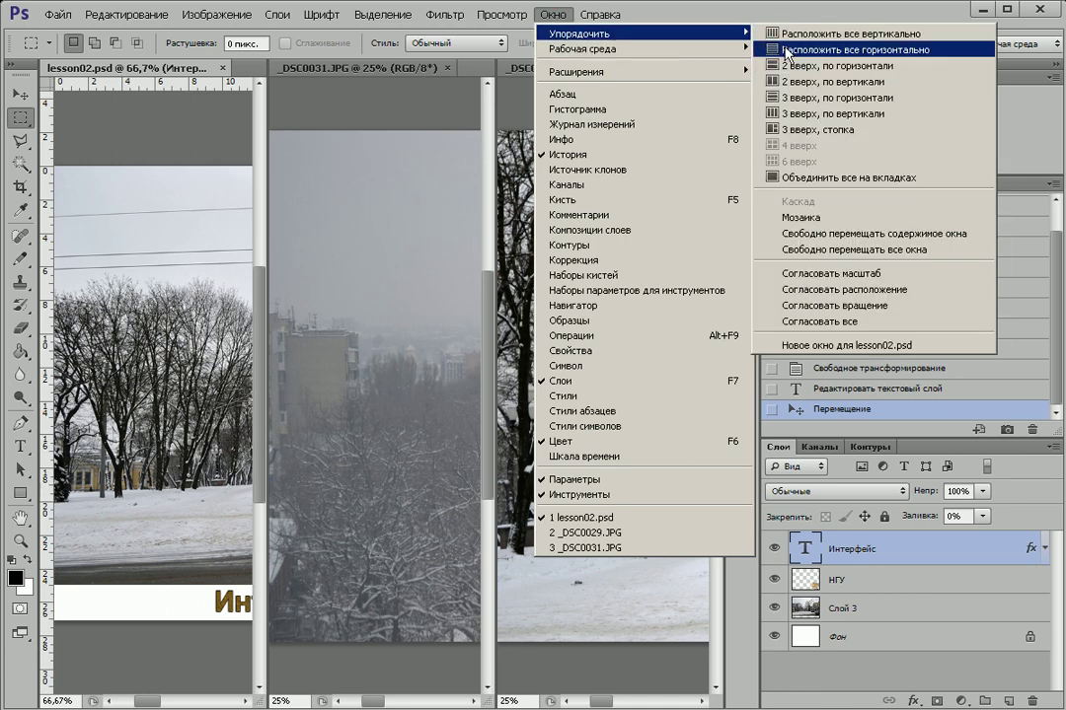
{"action": "left_click", "coordinate": [828, 82]}
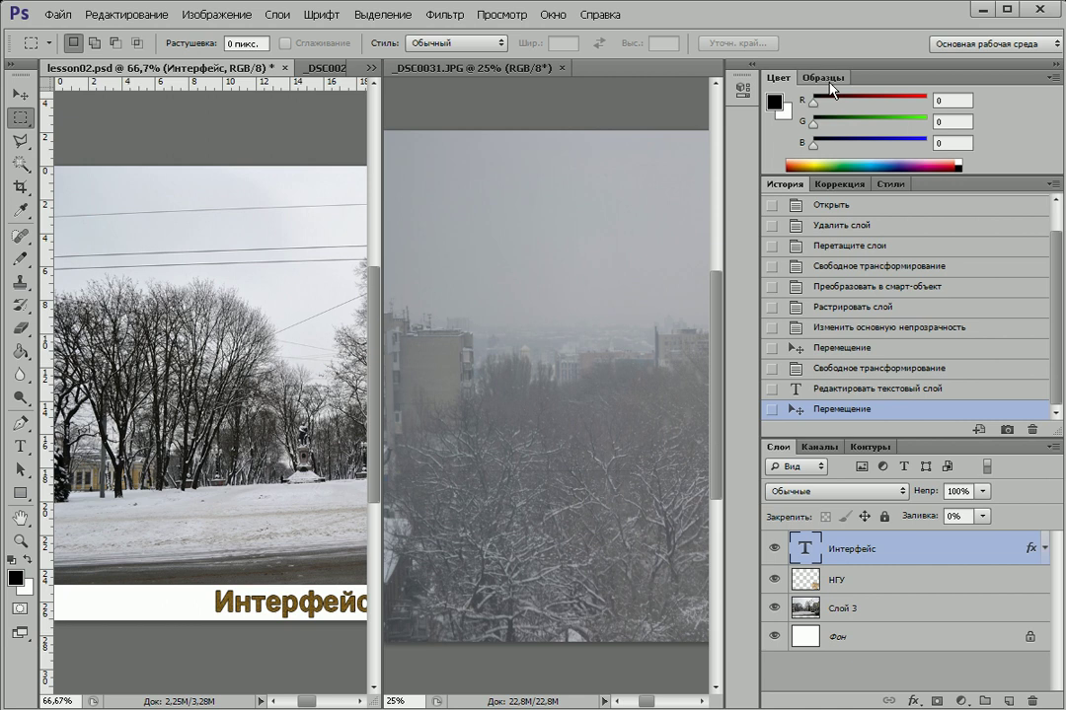
{"action": "left_click", "coordinate": [243, 67]}
Try the two-stacked-plus-one layout, then settle on three side-by-side vertical columns
{"action": "left_click", "coordinate": [552, 14]}
{"action": "mouse_move", "coordinate": [642, 33]}
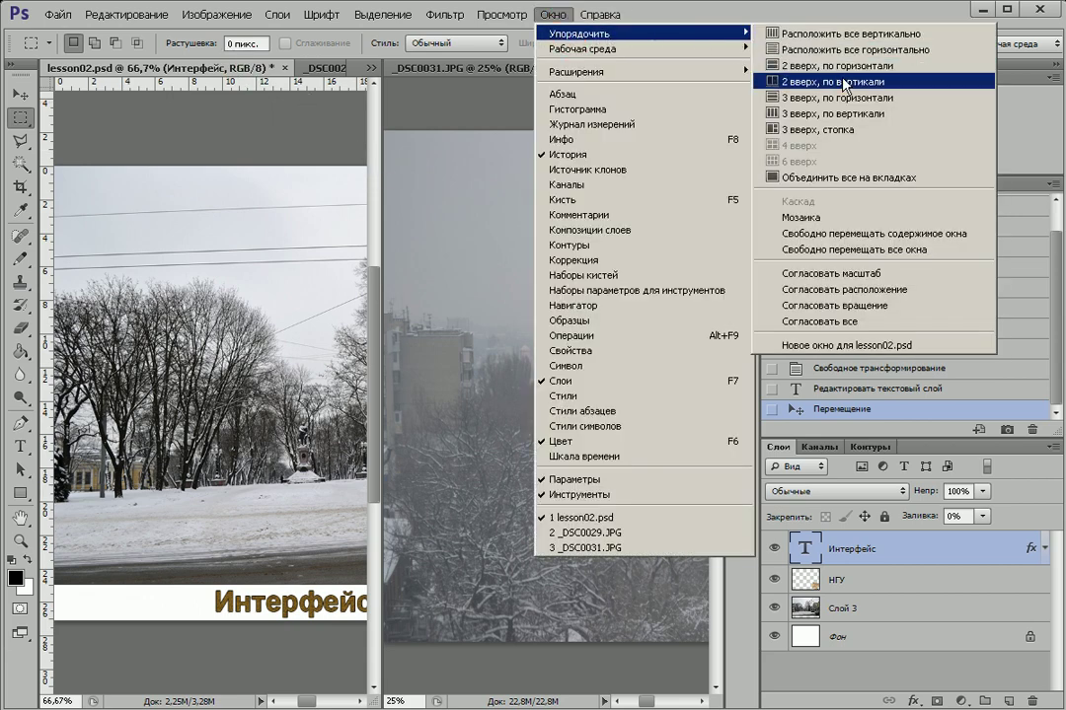
{"action": "left_click", "coordinate": [864, 217]}
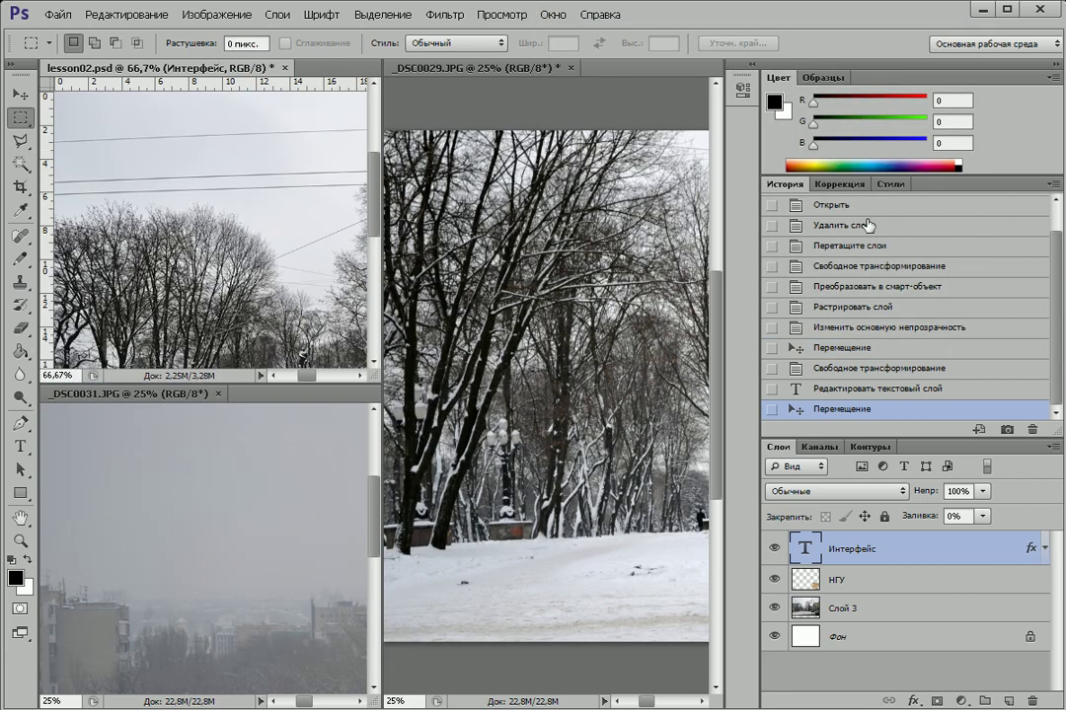
{"action": "left_click", "coordinate": [552, 14]}
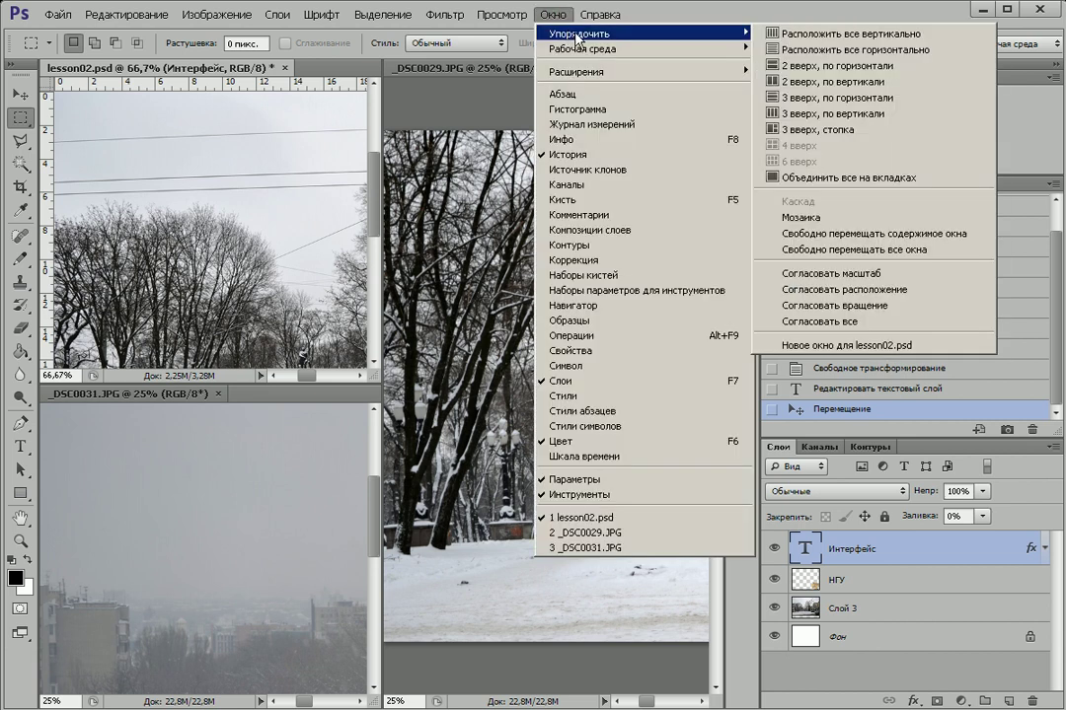
{"action": "mouse_move", "coordinate": [611, 32]}
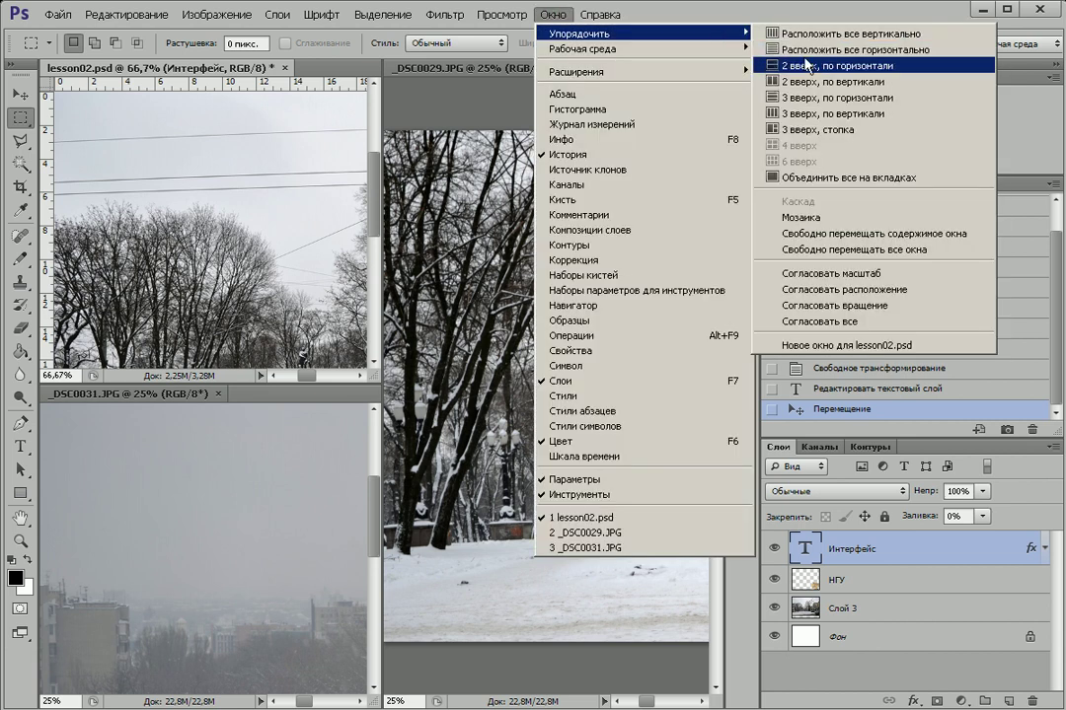
{"action": "left_click", "coordinate": [834, 217]}
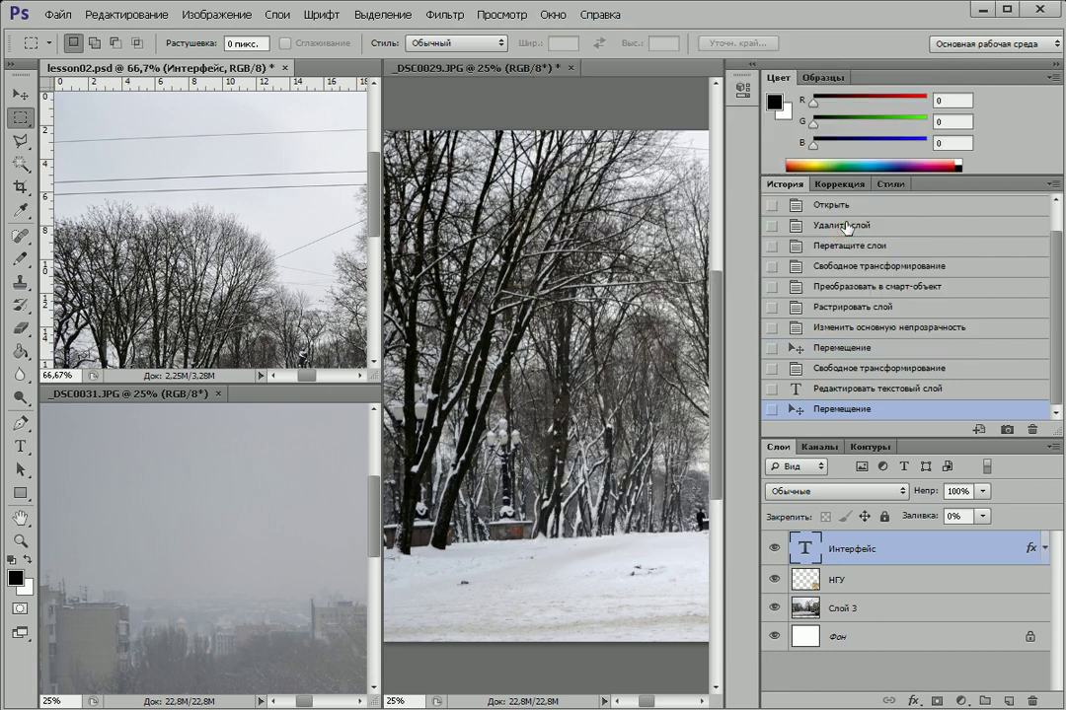
{"action": "left_click", "coordinate": [553, 13]}
{"action": "mouse_move", "coordinate": [592, 33]}
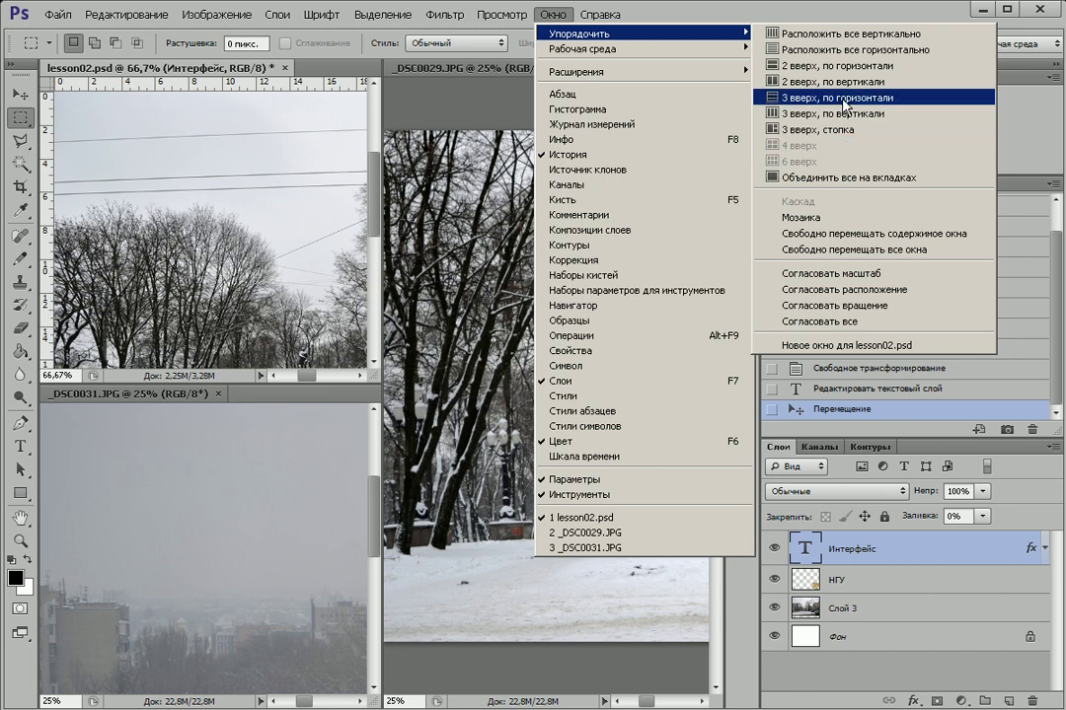
{"action": "left_click", "coordinate": [844, 34]}
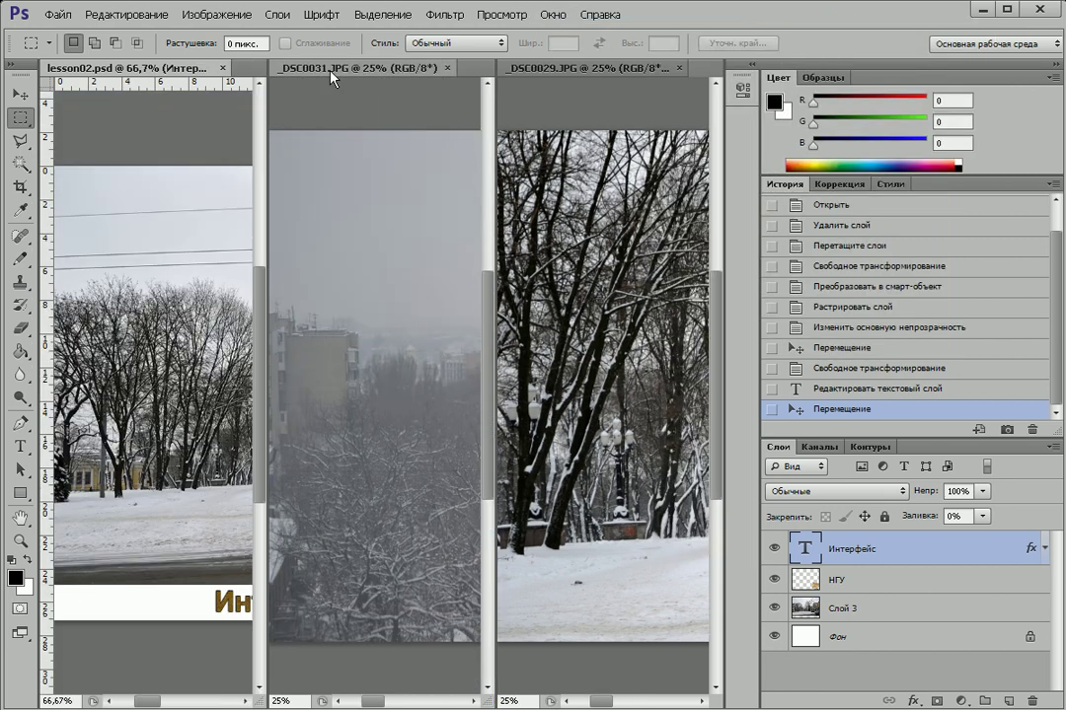
{"action": "left_click", "coordinate": [555, 15]}
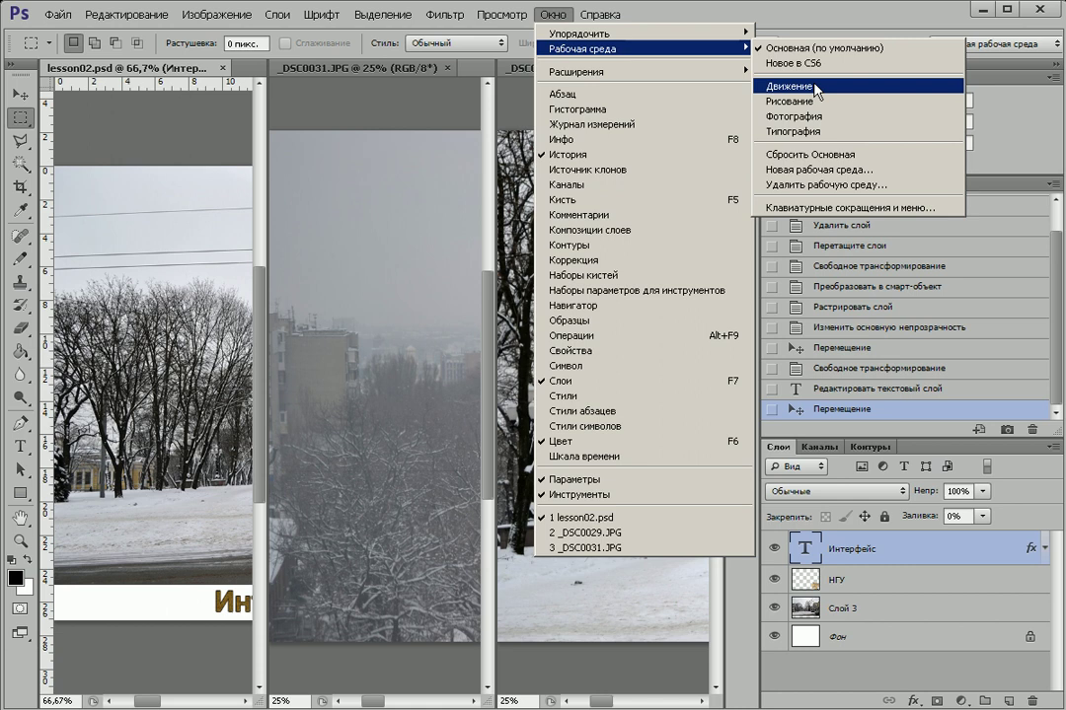
{"action": "left_click", "coordinate": [815, 87]}
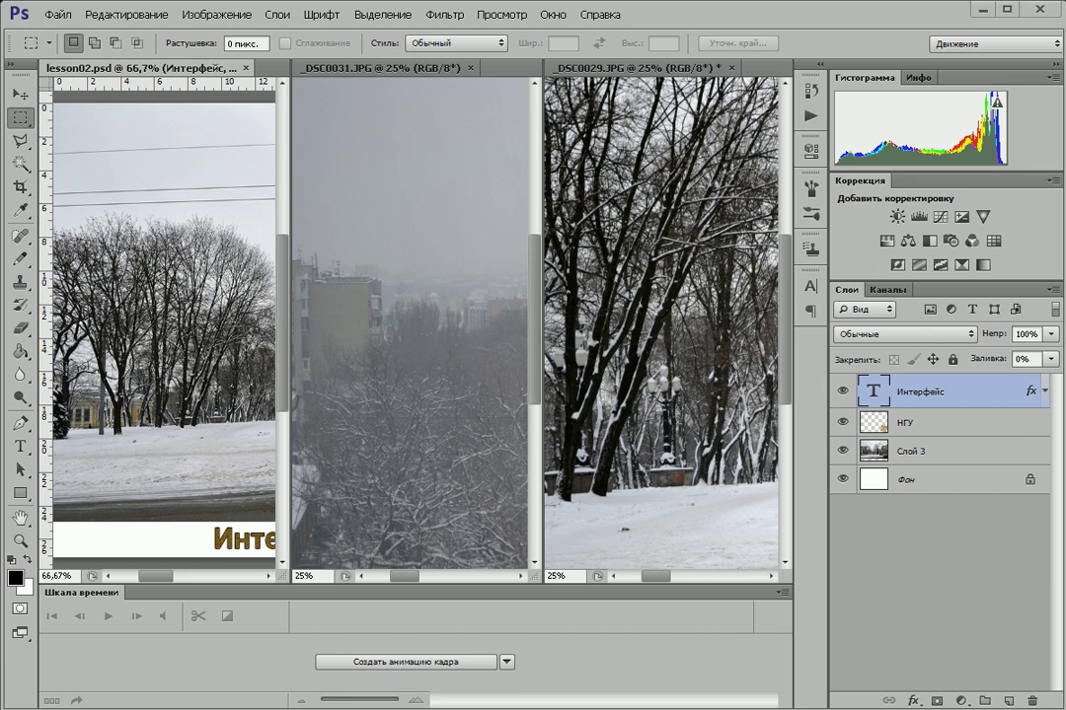
{"action": "mouse_move", "coordinate": [41, 592]}
{"action": "left_mouse_down"}
{"action": "mouse_move", "coordinate": [254, 648]}
{"action": "mouse_move", "coordinate": [790, 702]}
{"action": "left_mouse_up"}
{"action": "left_click", "coordinate": [554, 15]}
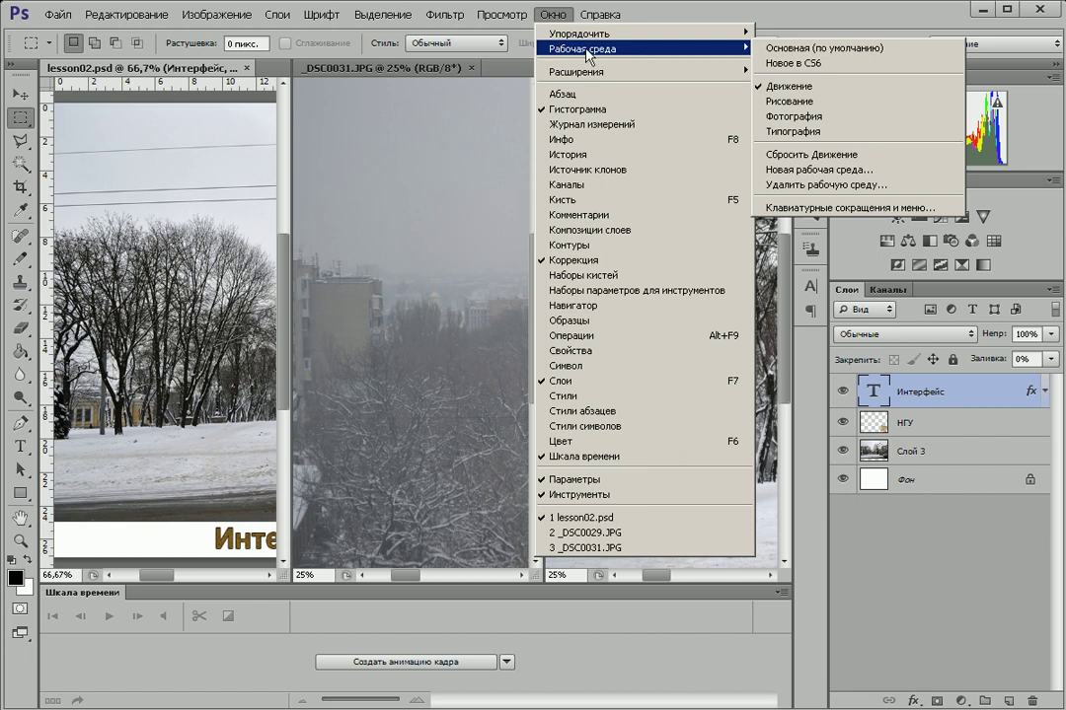
{"action": "left_click", "coordinate": [834, 19]}
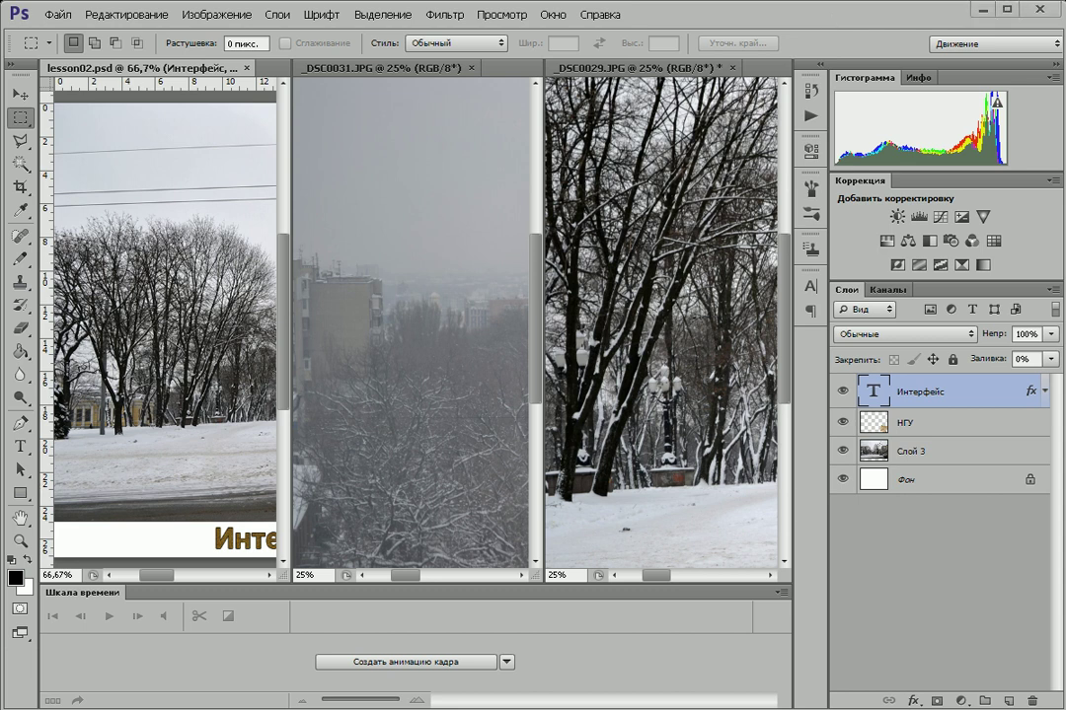
{"action": "mouse_move", "coordinate": [5, 29]}
{"action": "left_mouse_down"}
{"action": "mouse_move", "coordinate": [97, 46]}
{"action": "mouse_move", "coordinate": [1062, 59]}
{"action": "left_mouse_up"}
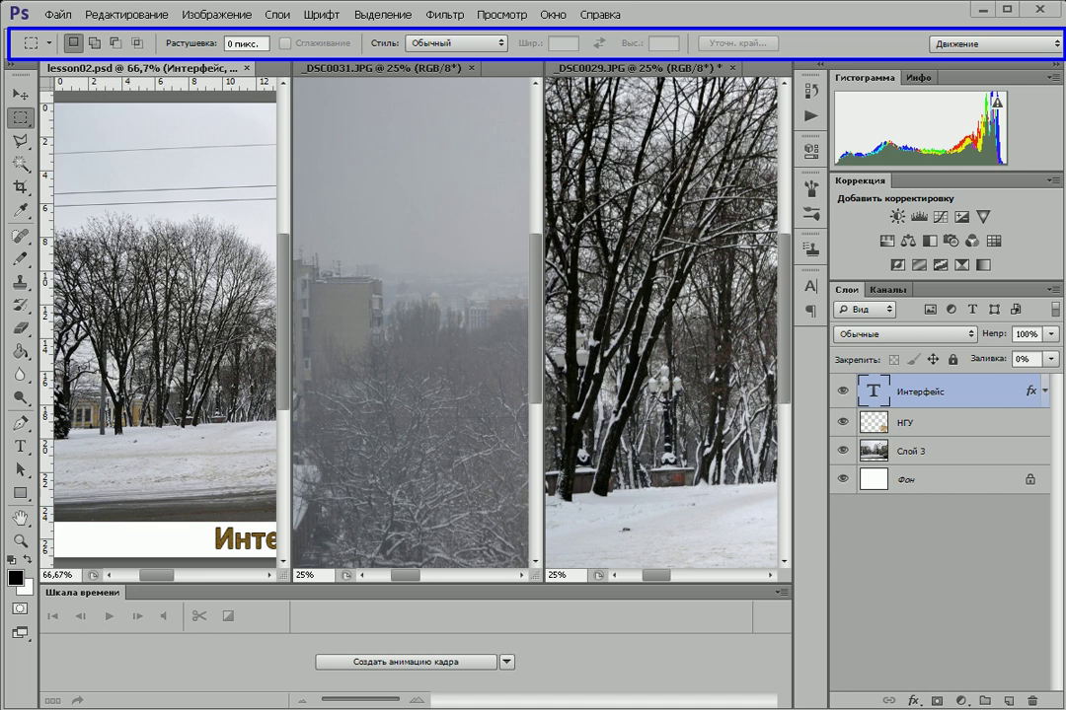
{"action": "left_click", "coordinate": [1057, 49]}
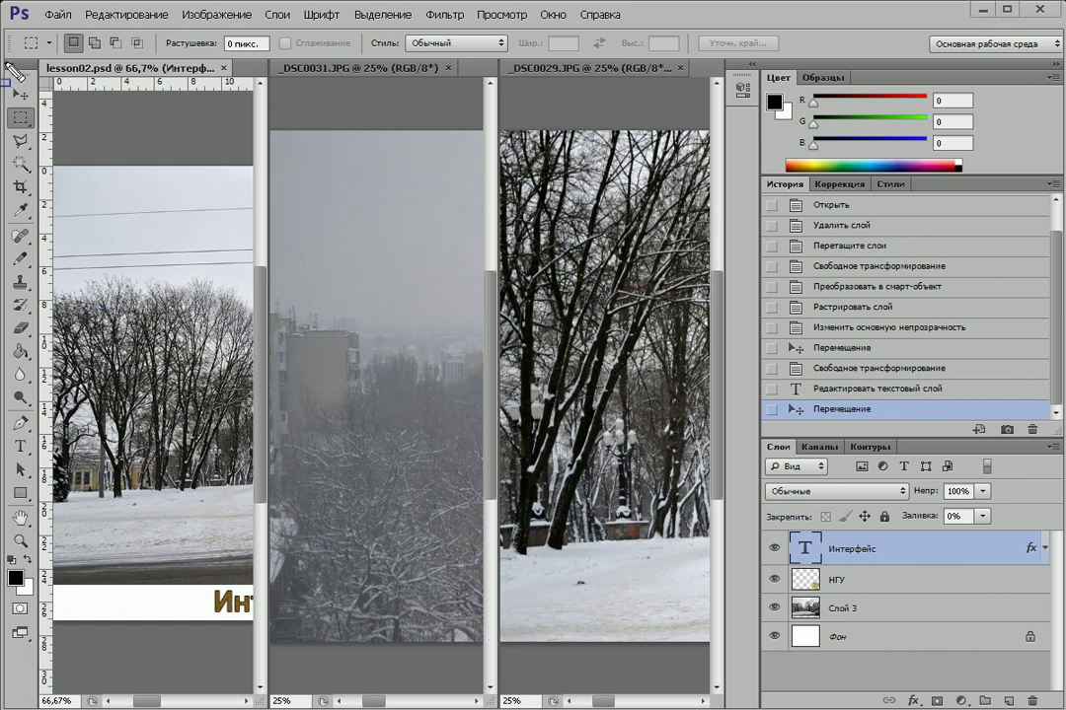
Browse the marquee and lasso tool variants, then choose the Elliptical Marquee Tool
{"action": "left_click_drag", "start_coordinate": [4, 62], "coordinate": [38, 697]}
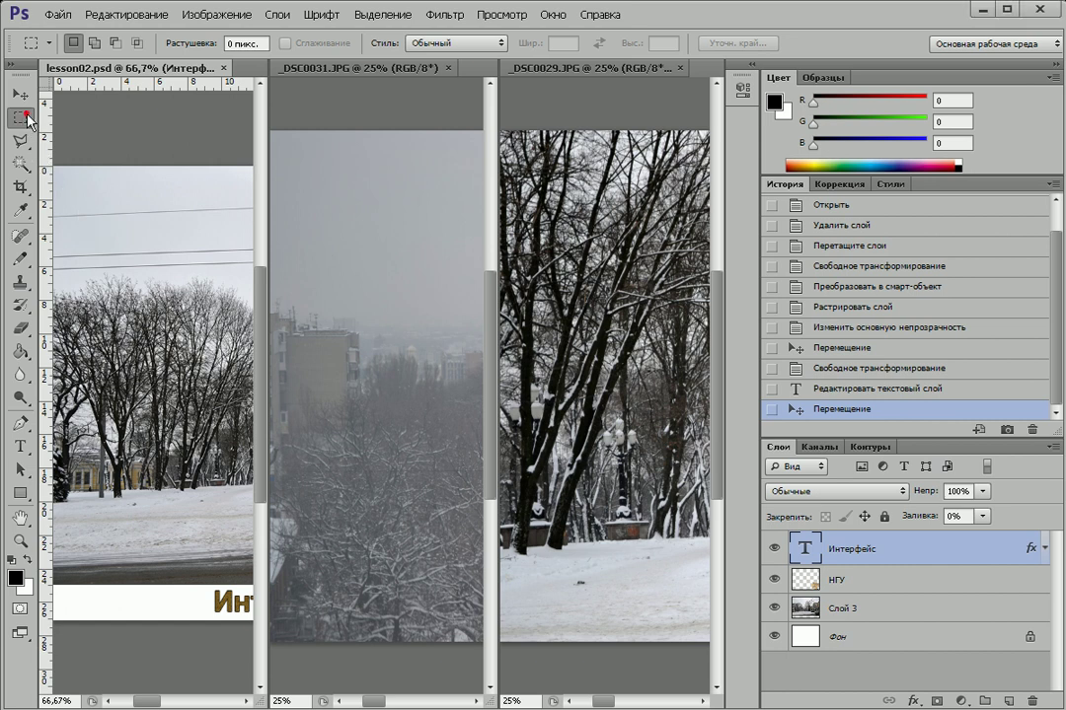
{"action": "right_click", "coordinate": [25, 120]}
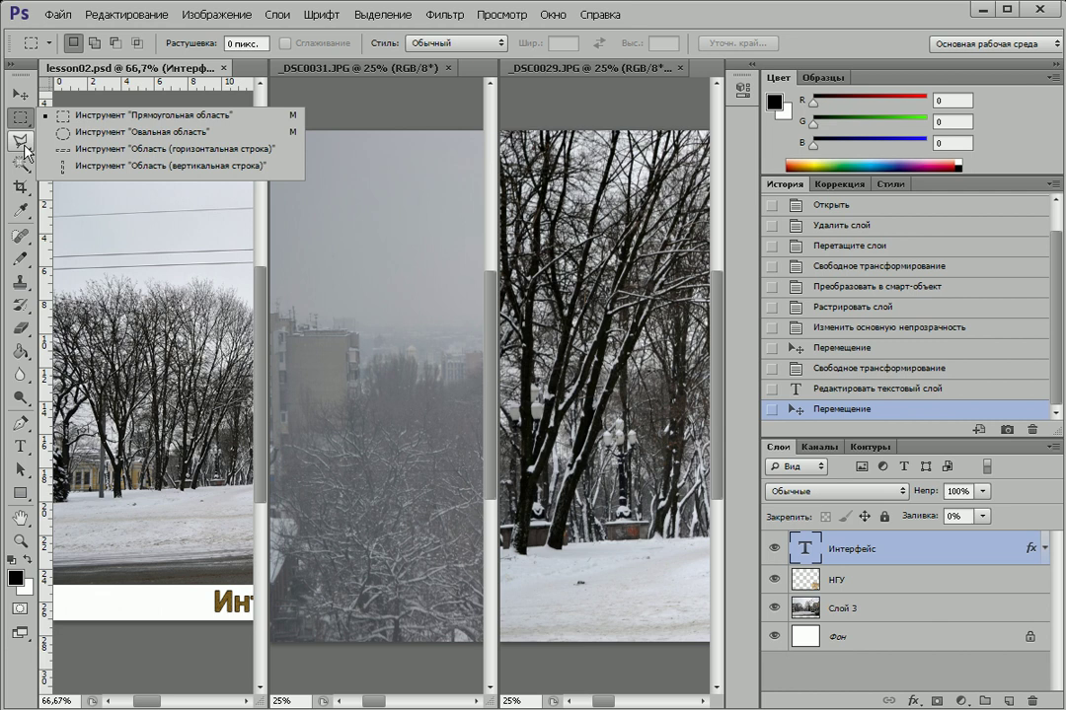
{"action": "left_click", "coordinate": [21, 142]}
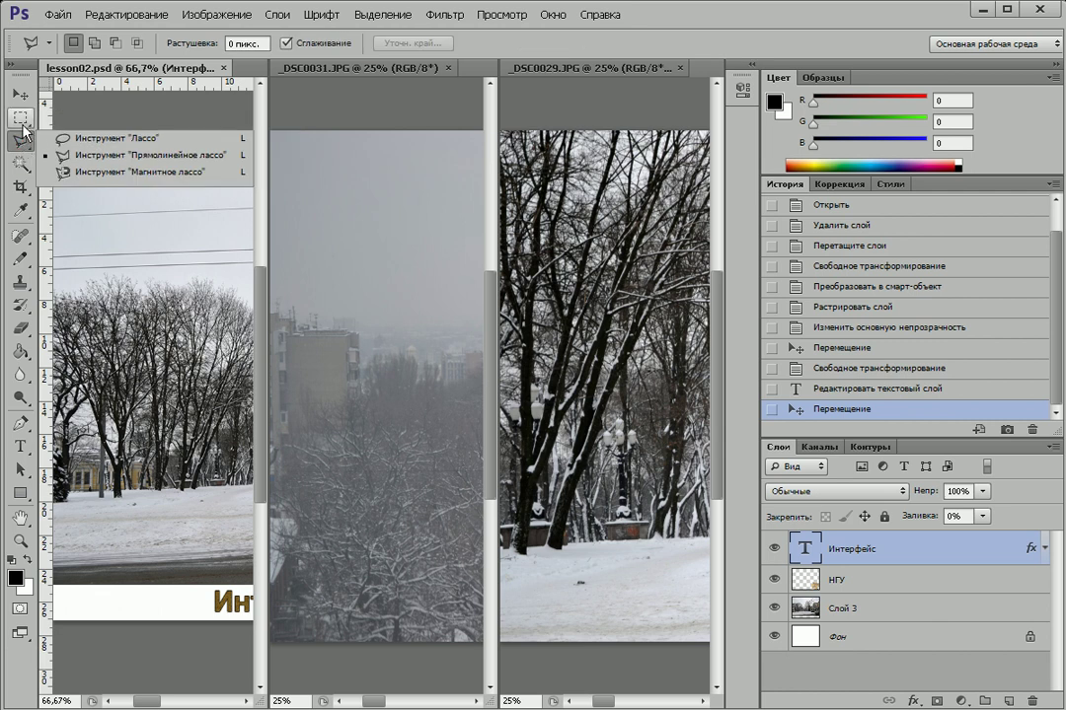
{"action": "left_click", "coordinate": [22, 127]}
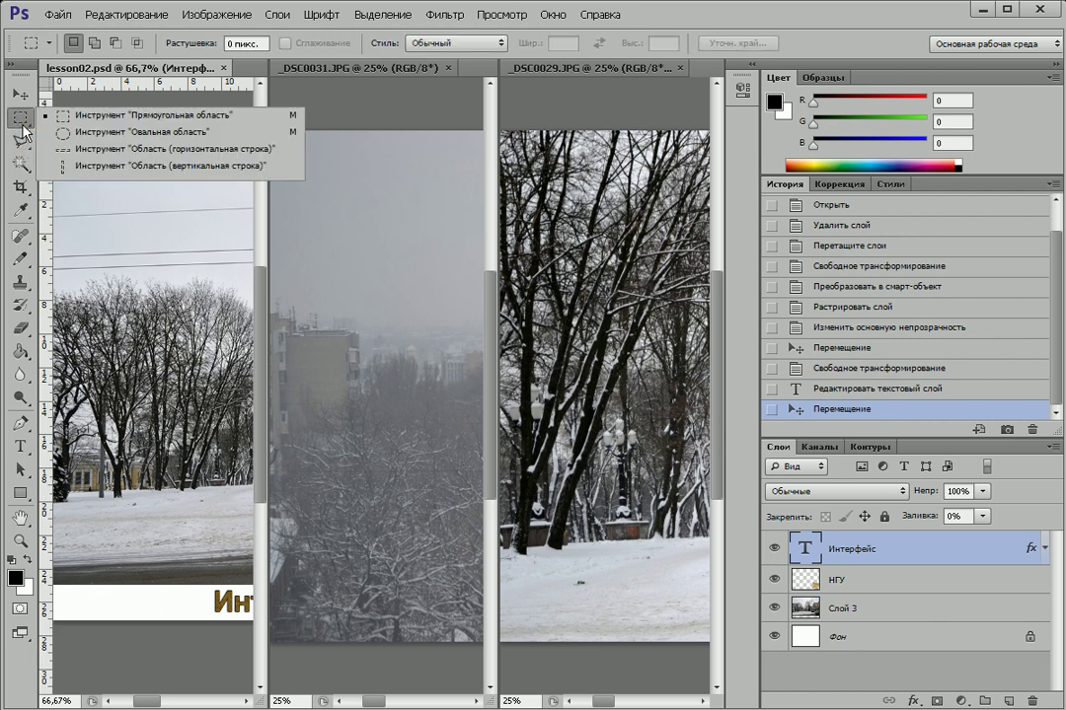
{"action": "left_click", "coordinate": [89, 139]}
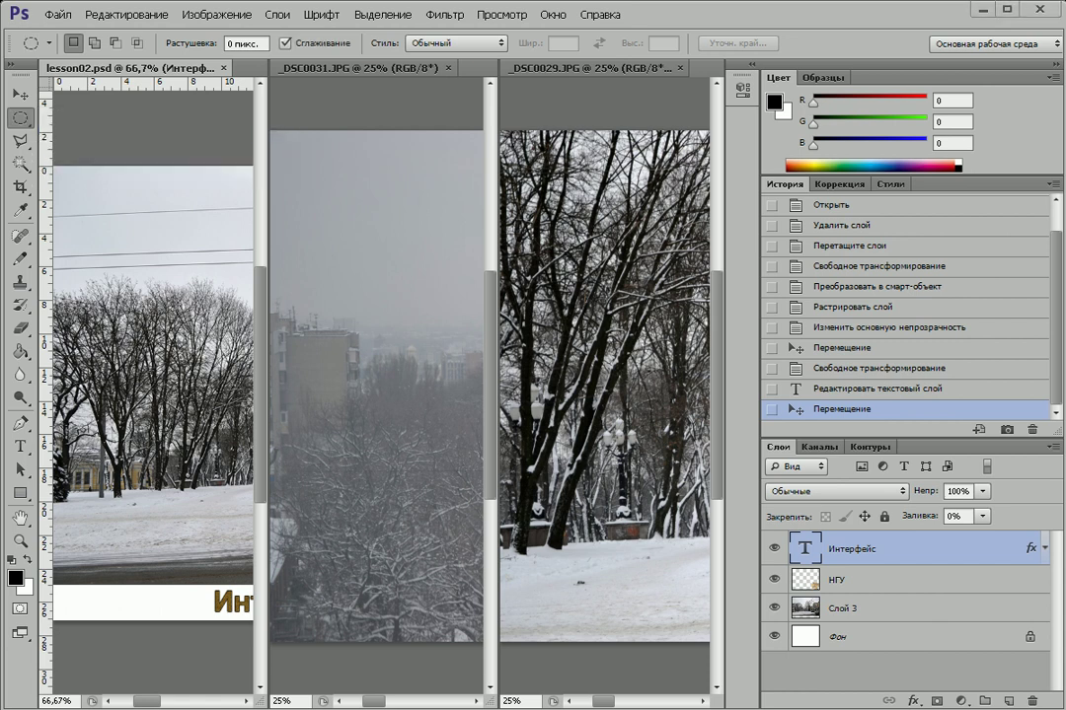
{"action": "mouse_move", "coordinate": [8, 60]}
{"action": "left_mouse_down"}
{"action": "mouse_move", "coordinate": [255, 66]}
{"action": "mouse_move", "coordinate": [1060, 47]}
{"action": "left_mouse_up"}
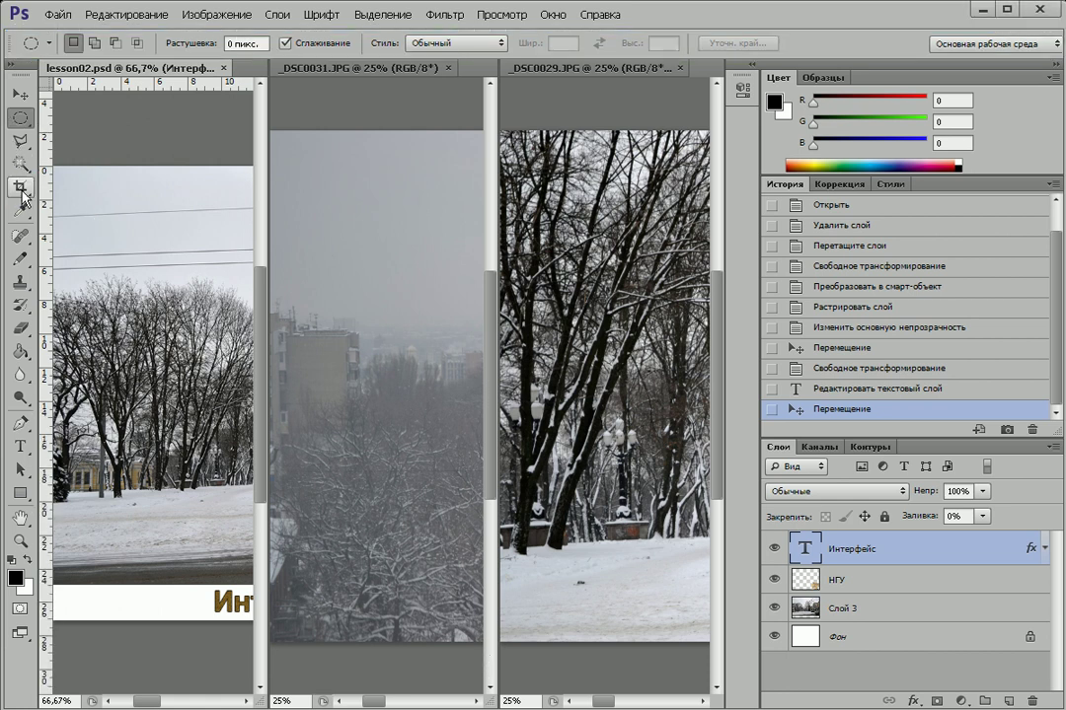
Pick the Crop tool to view its options bar, then switch to the Move tool
{"action": "left_click", "coordinate": [20, 187]}
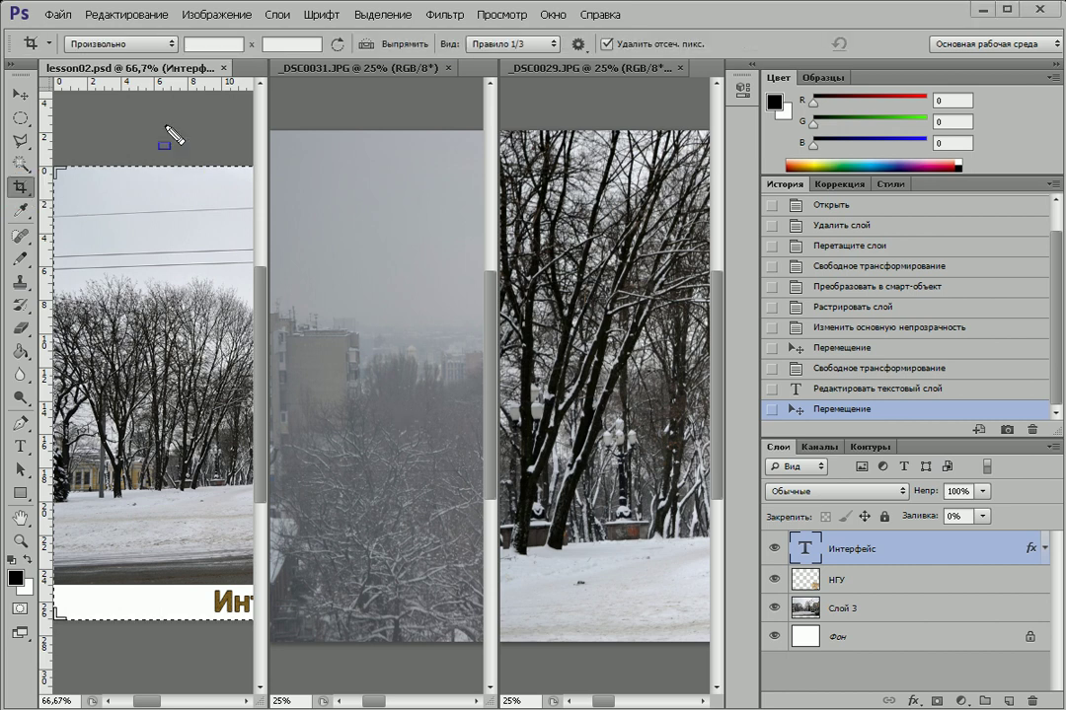
{"action": "mouse_move", "coordinate": [15, 27]}
{"action": "left_mouse_down"}
{"action": "mouse_move", "coordinate": [885, 71]}
{"action": "mouse_move", "coordinate": [885, 61]}
{"action": "left_mouse_up"}
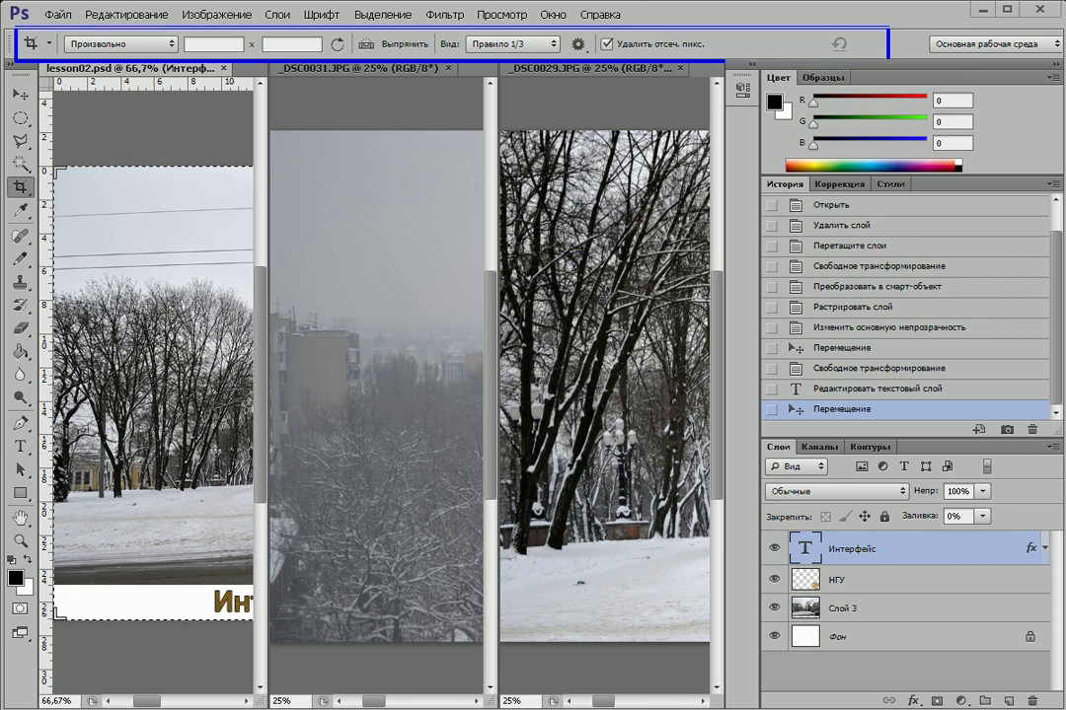
{"action": "left_click", "coordinate": [20, 95]}
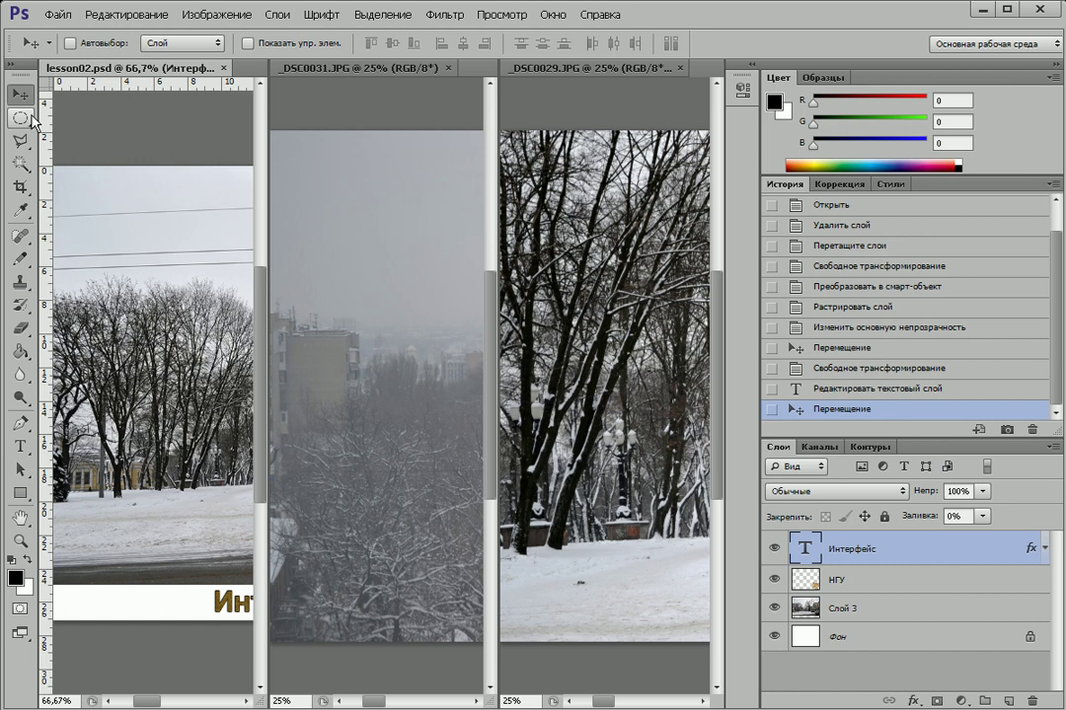
{"action": "left_click", "coordinate": [24, 94]}
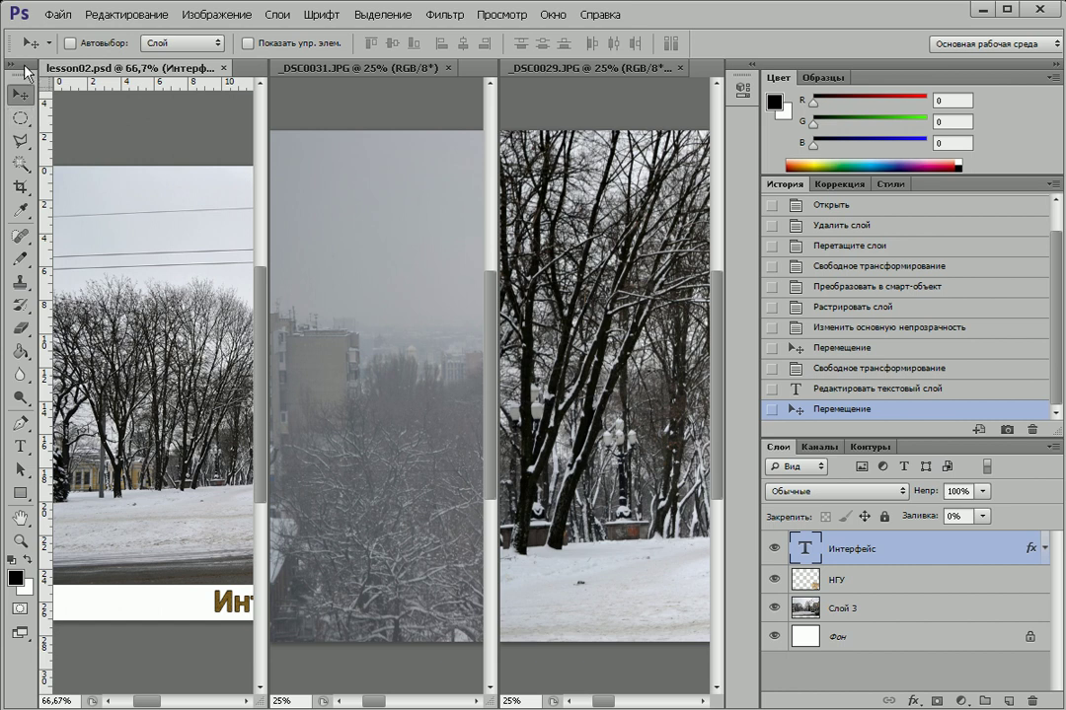
{"action": "mouse_move", "coordinate": [25, 71]}
{"action": "left_mouse_down"}
{"action": "mouse_move", "coordinate": [129, 102]}
{"action": "mouse_move", "coordinate": [376, 116]}
{"action": "left_mouse_up"}
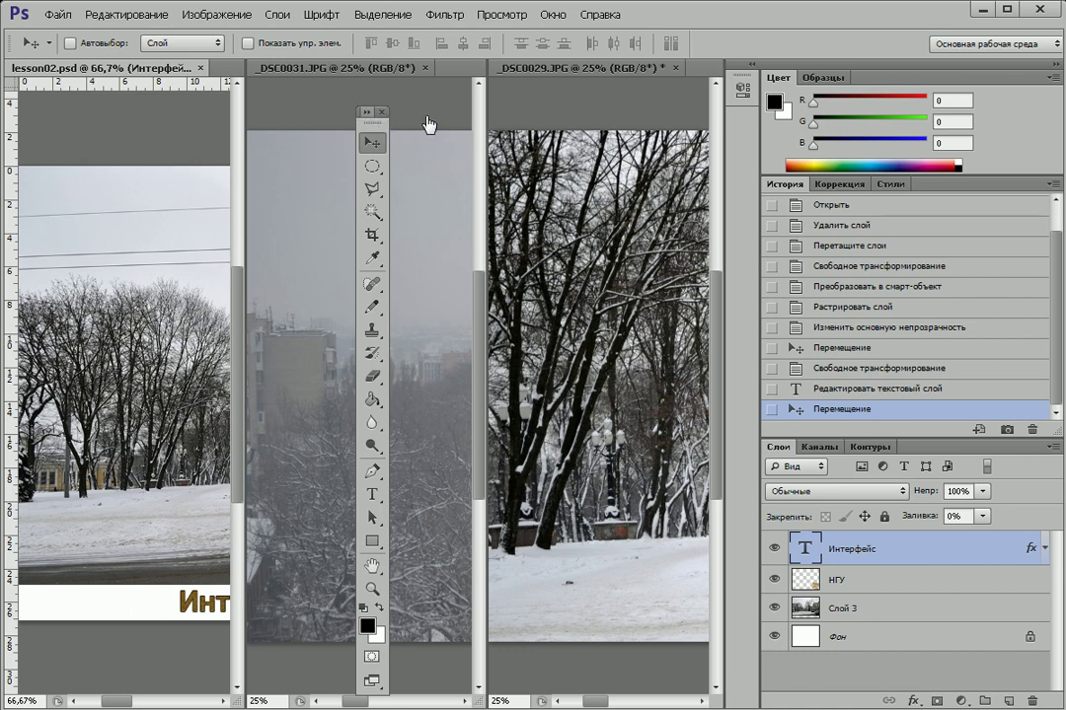
{"action": "left_click", "coordinate": [371, 114]}
{"action": "left_click_drag", "start_coordinate": [390, 119], "coordinate": [177, 111]}
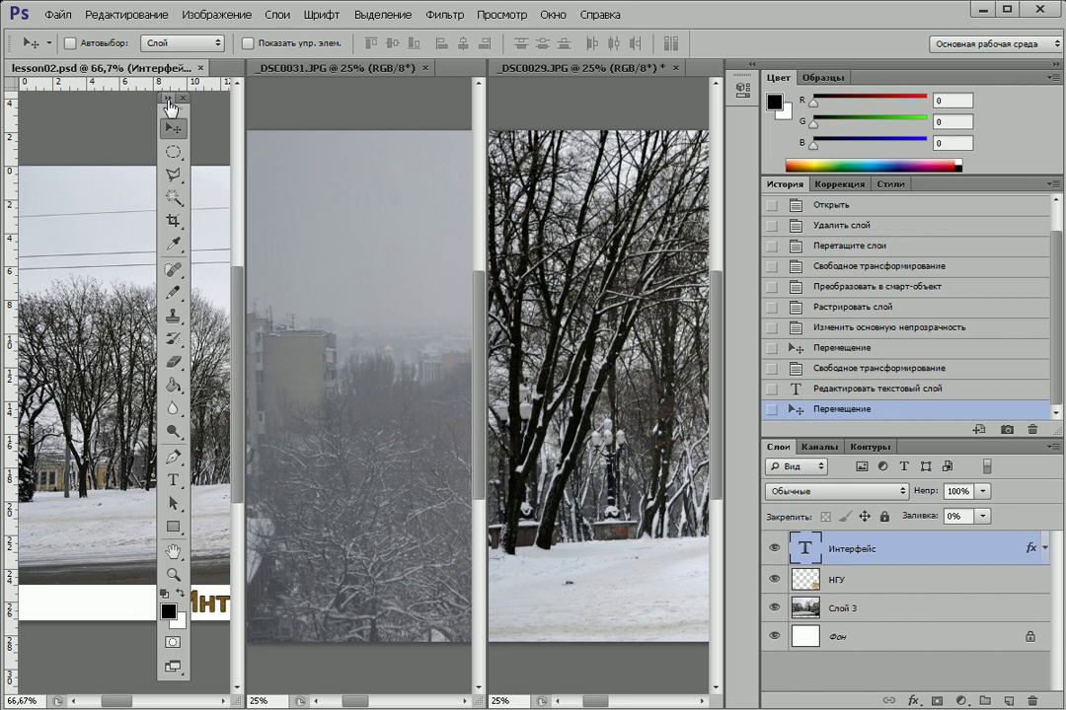
{"action": "left_click", "coordinate": [169, 99]}
{"action": "mouse_move", "coordinate": [170, 111]}
{"action": "left_mouse_down"}
{"action": "mouse_move", "coordinate": [84, 143]}
{"action": "mouse_move", "coordinate": [65, 126]}
{"action": "left_mouse_up"}
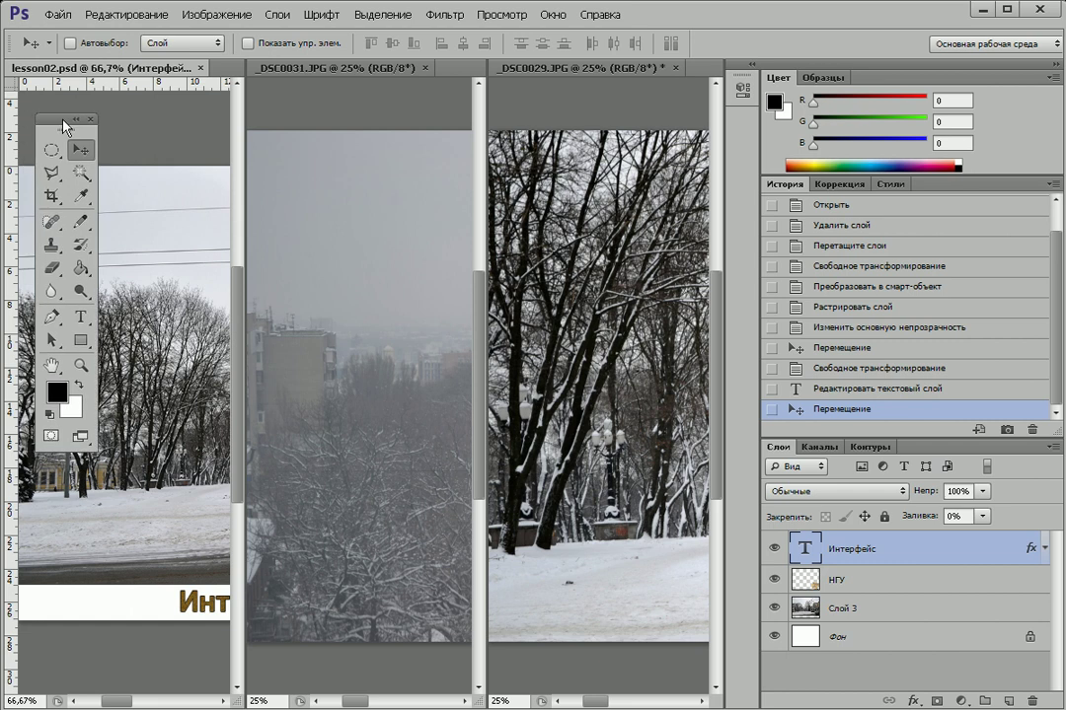
{"action": "left_click_drag", "start_coordinate": [62, 120], "coordinate": [112, 106]}
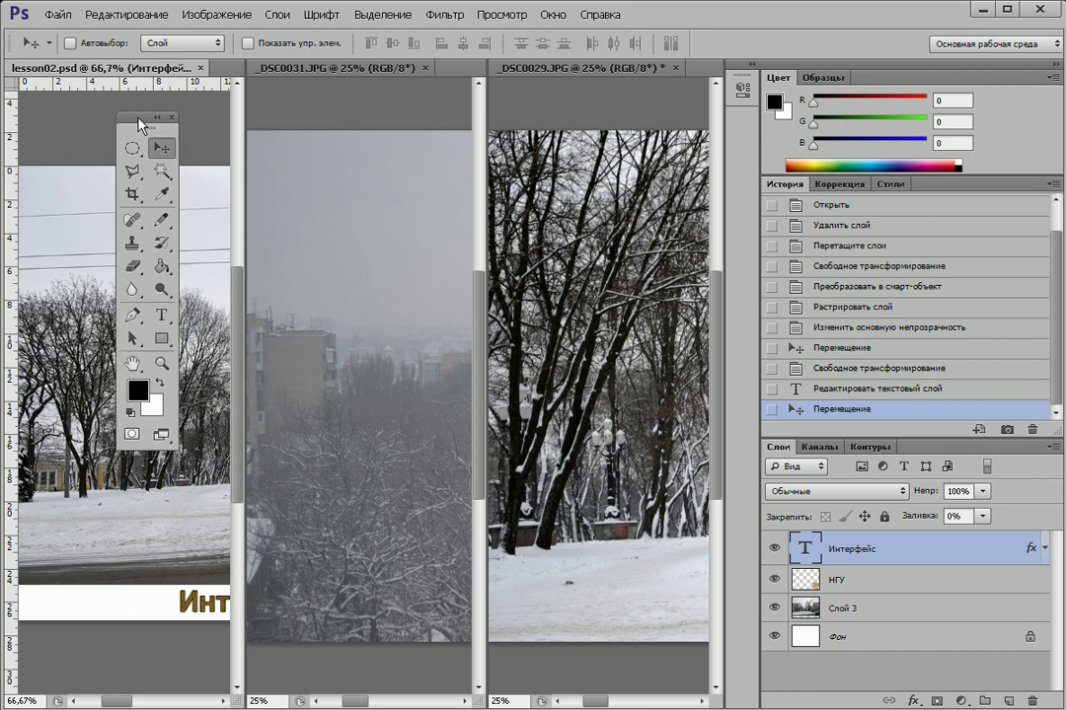
{"action": "mouse_move", "coordinate": [112, 107]}
{"action": "left_mouse_down"}
{"action": "mouse_move", "coordinate": [74, 129]}
{"action": "mouse_move", "coordinate": [56, 97]}
{"action": "left_mouse_up"}
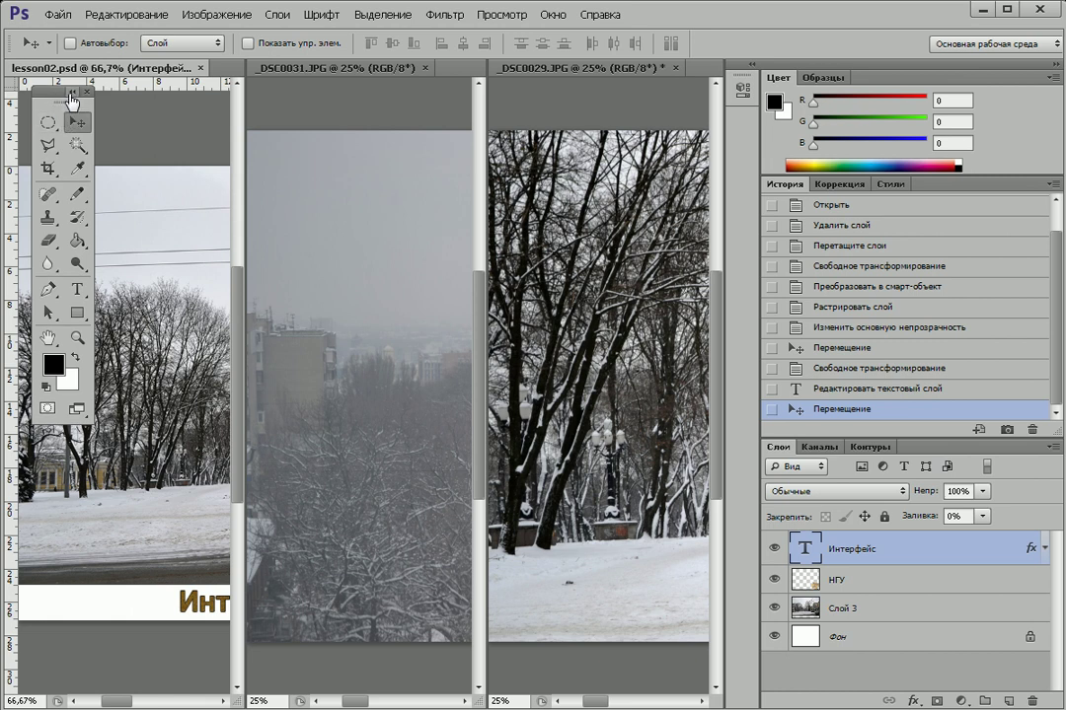
{"action": "left_click", "coordinate": [72, 94]}
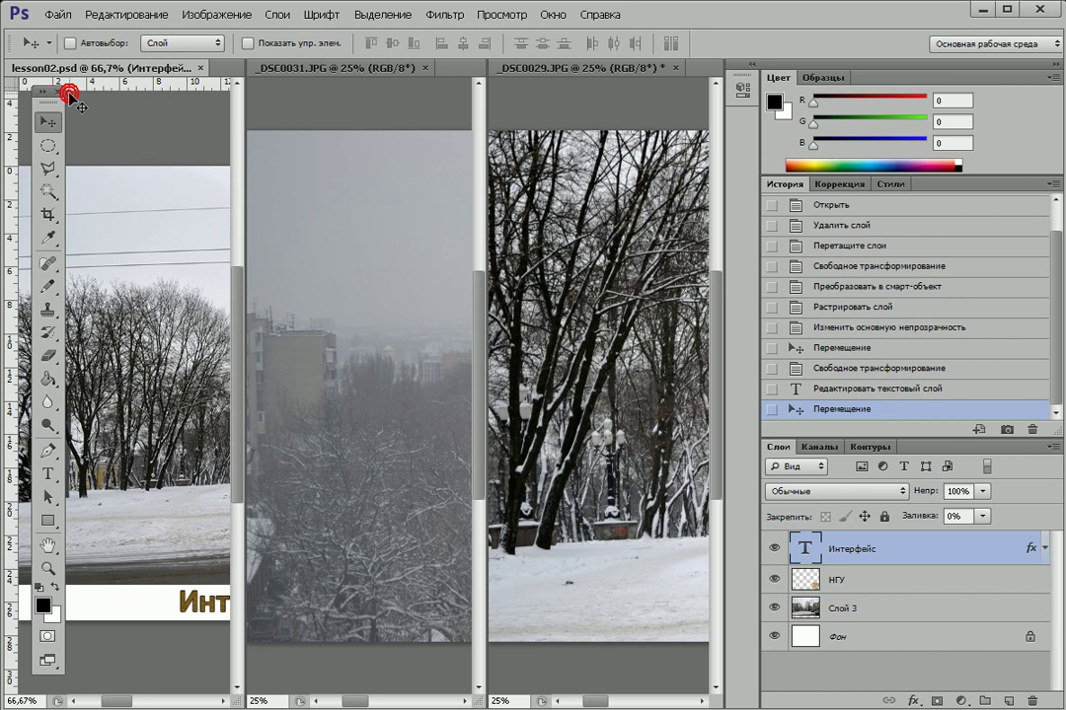
{"action": "mouse_move", "coordinate": [46, 102]}
{"action": "left_mouse_down"}
{"action": "mouse_move", "coordinate": [84, 92]}
{"action": "mouse_move", "coordinate": [23, 99]}
{"action": "left_mouse_up"}
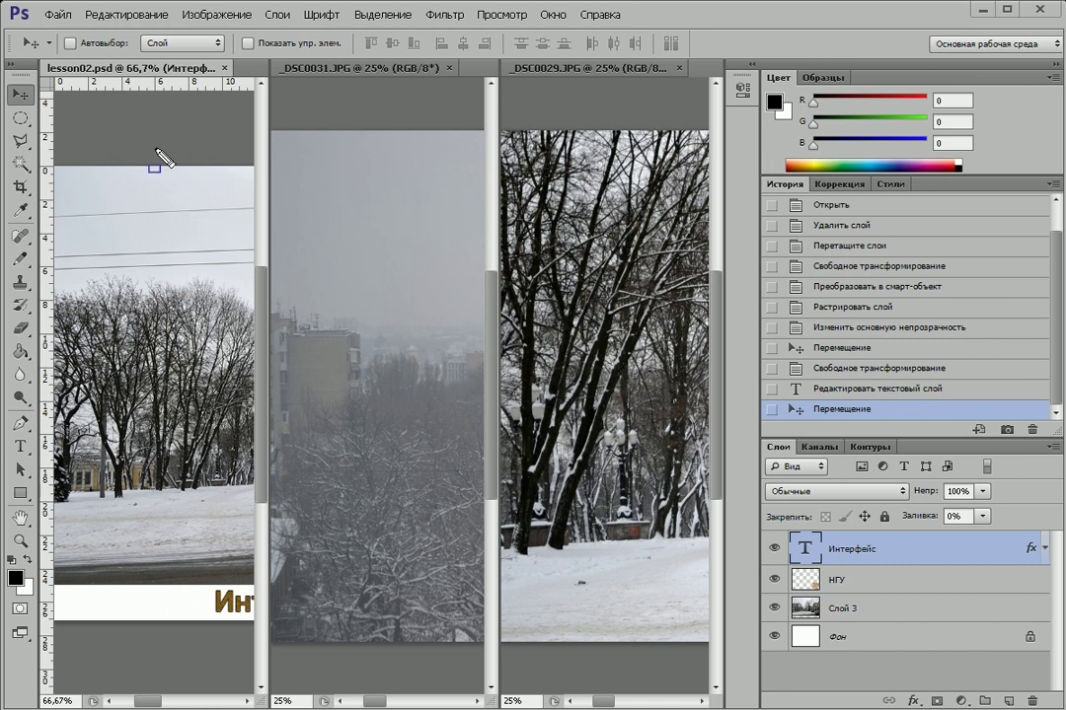
{"action": "mouse_move", "coordinate": [45, 64]}
{"action": "left_mouse_down"}
{"action": "mouse_move", "coordinate": [726, 709]}
{"action": "mouse_move", "coordinate": [622, 510]}
{"action": "left_mouse_up"}
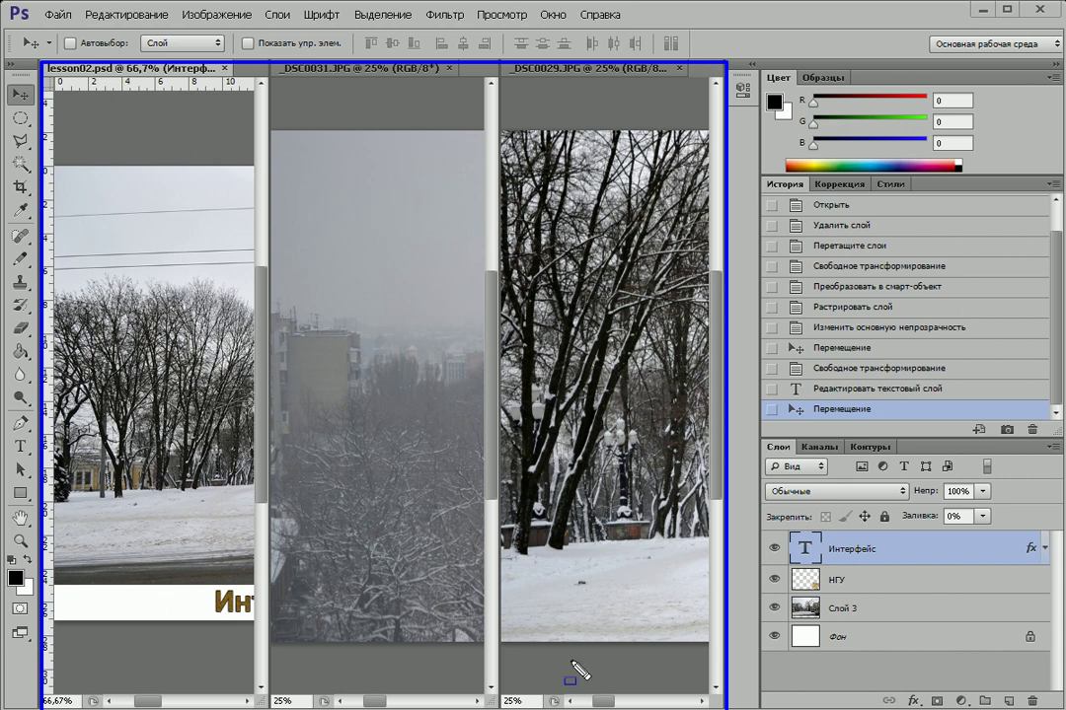
{"action": "mouse_move", "coordinate": [622, 510]}
{"action": "left_mouse_down"}
{"action": "mouse_move", "coordinate": [402, 197]}
{"action": "mouse_move", "coordinate": [242, 131]}
{"action": "left_mouse_up"}
{"action": "left_click_drag", "start_coordinate": [241, 131], "coordinate": [51, 28]}
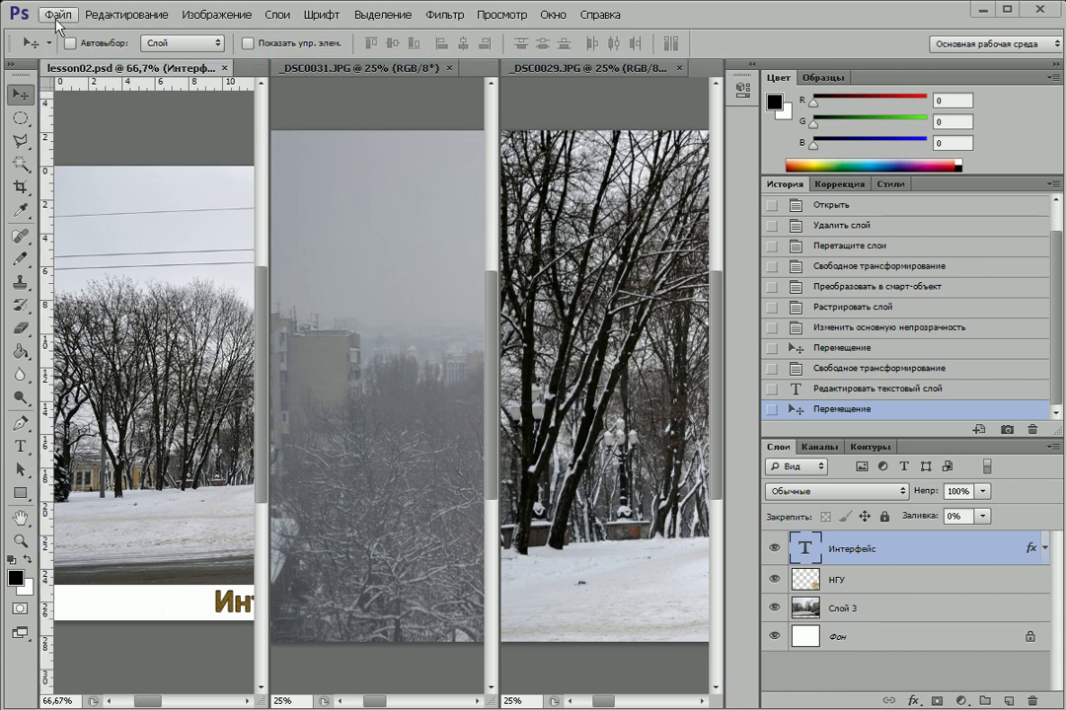
Open the _DSC0030.JPG photo through File > Open
{"action": "left_click", "coordinate": [58, 14]}
{"action": "left_click", "coordinate": [91, 50]}
{"action": "double_click", "coordinate": [582, 272]}
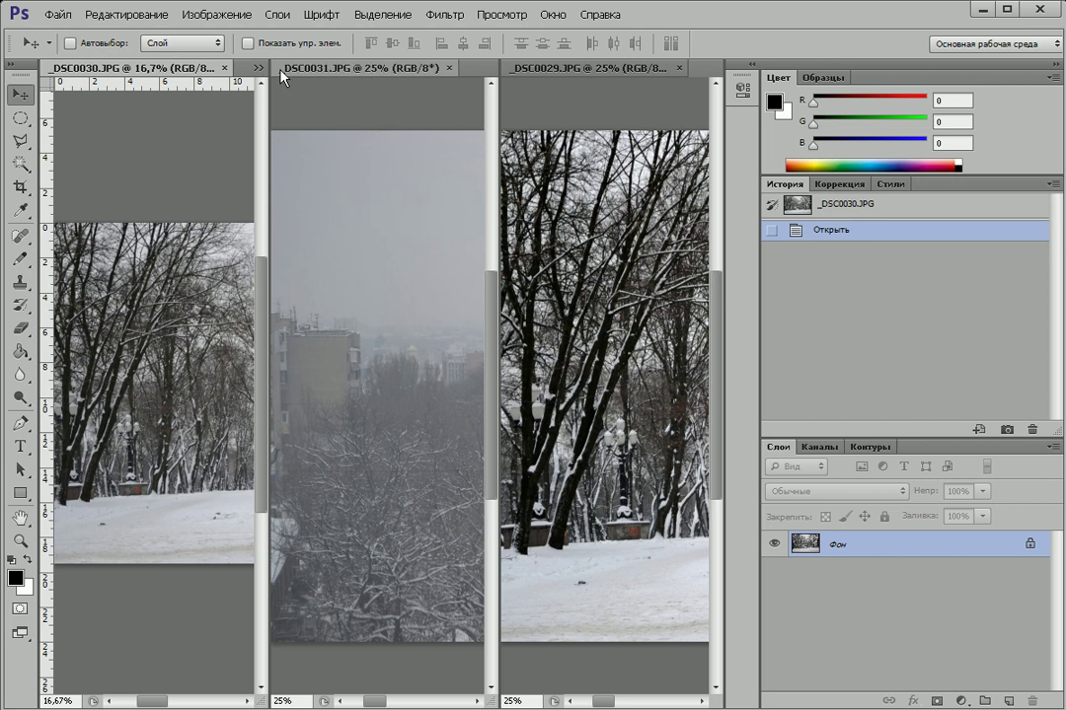
Switch between lesson02.psd and _DSC0030.JPG stacked in the first column
{"action": "left_click", "coordinate": [258, 67]}
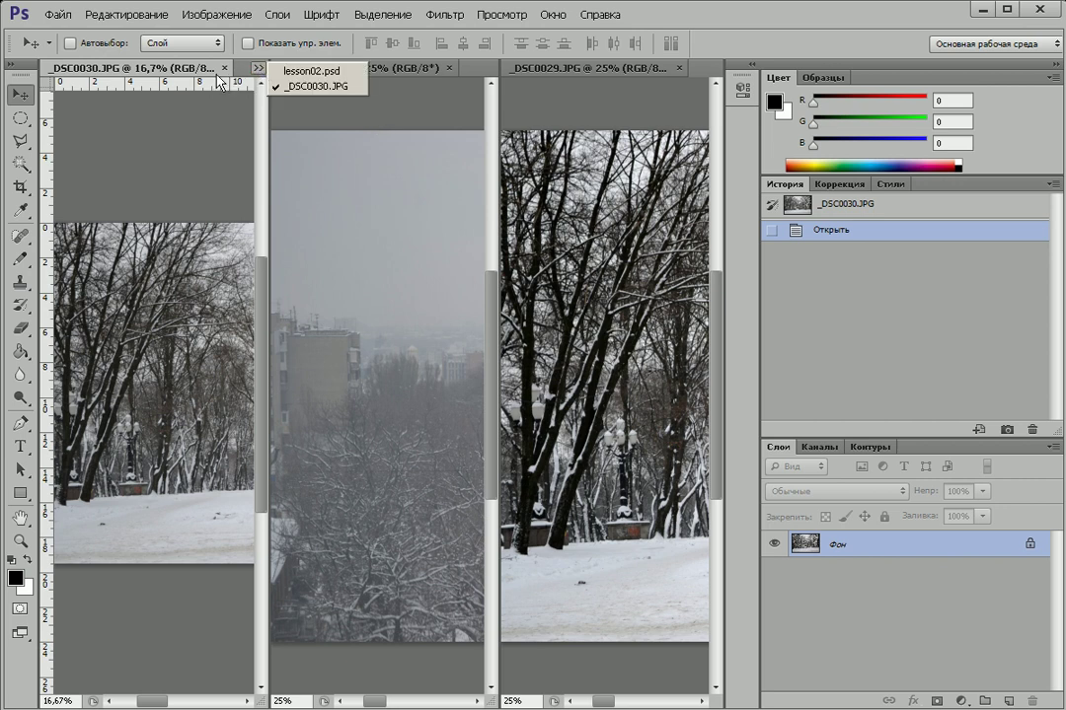
{"action": "left_click", "coordinate": [257, 131]}
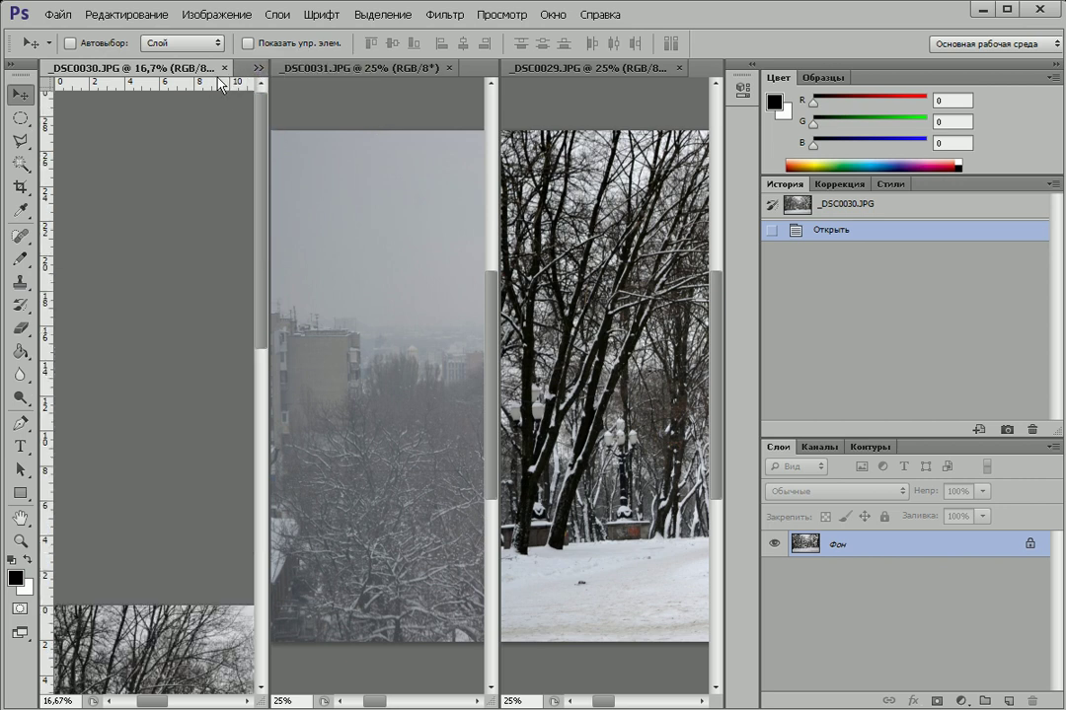
{"action": "left_click", "coordinate": [258, 68]}
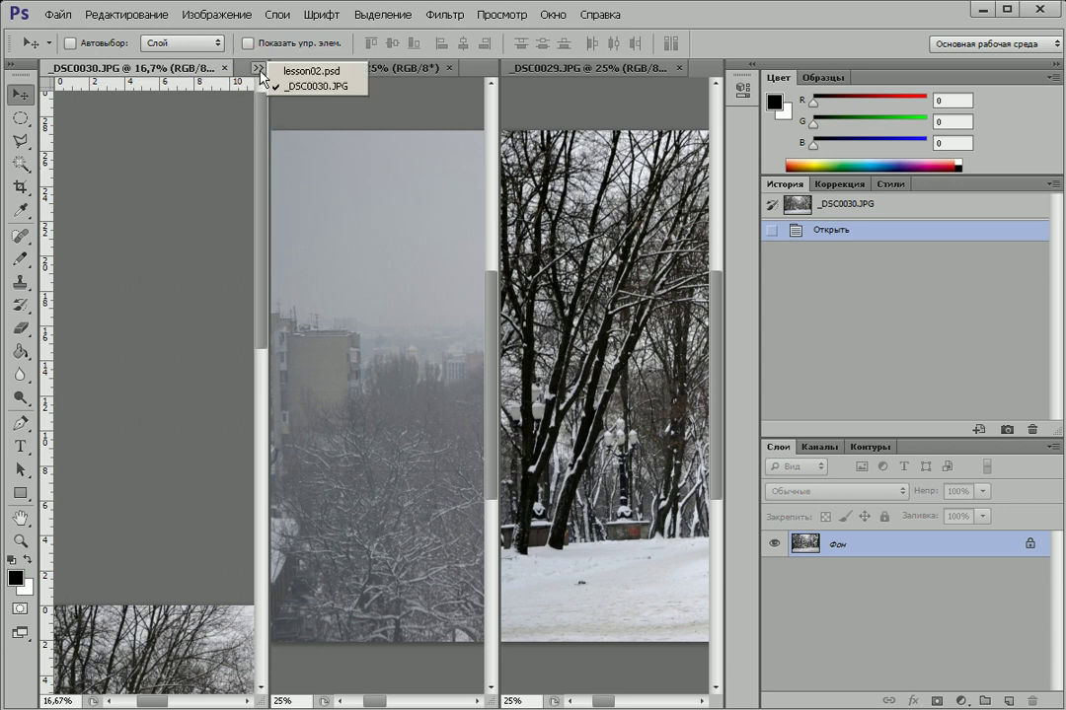
{"action": "left_click", "coordinate": [296, 71]}
{"action": "left_click", "coordinate": [259, 68]}
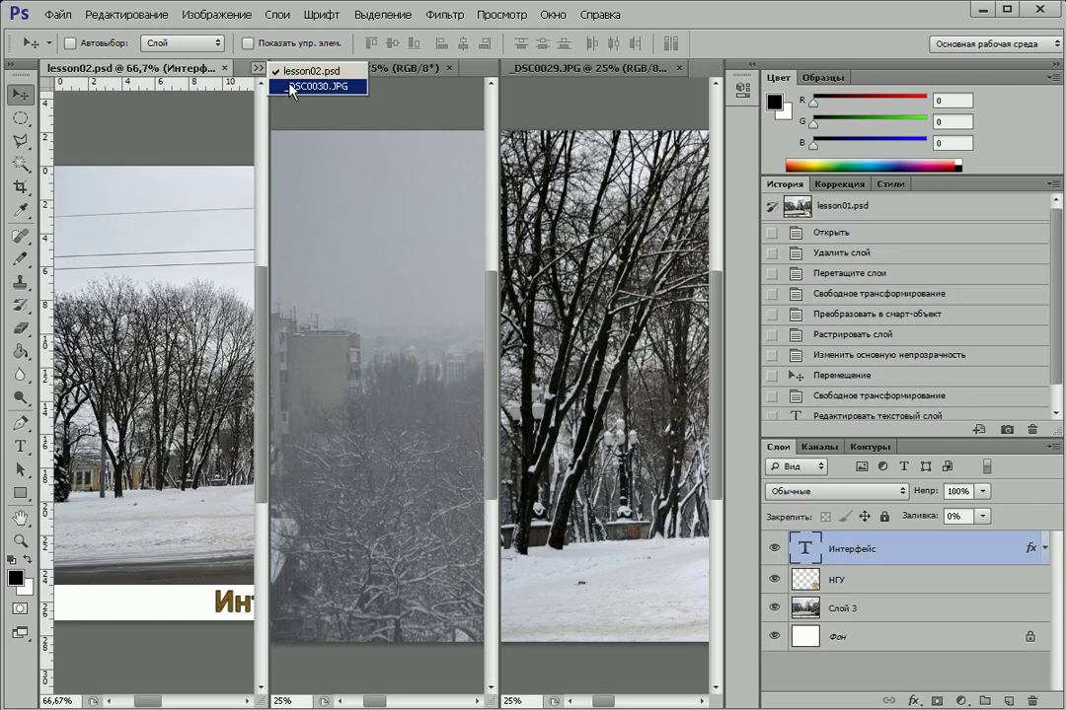
{"action": "left_click", "coordinate": [301, 87]}
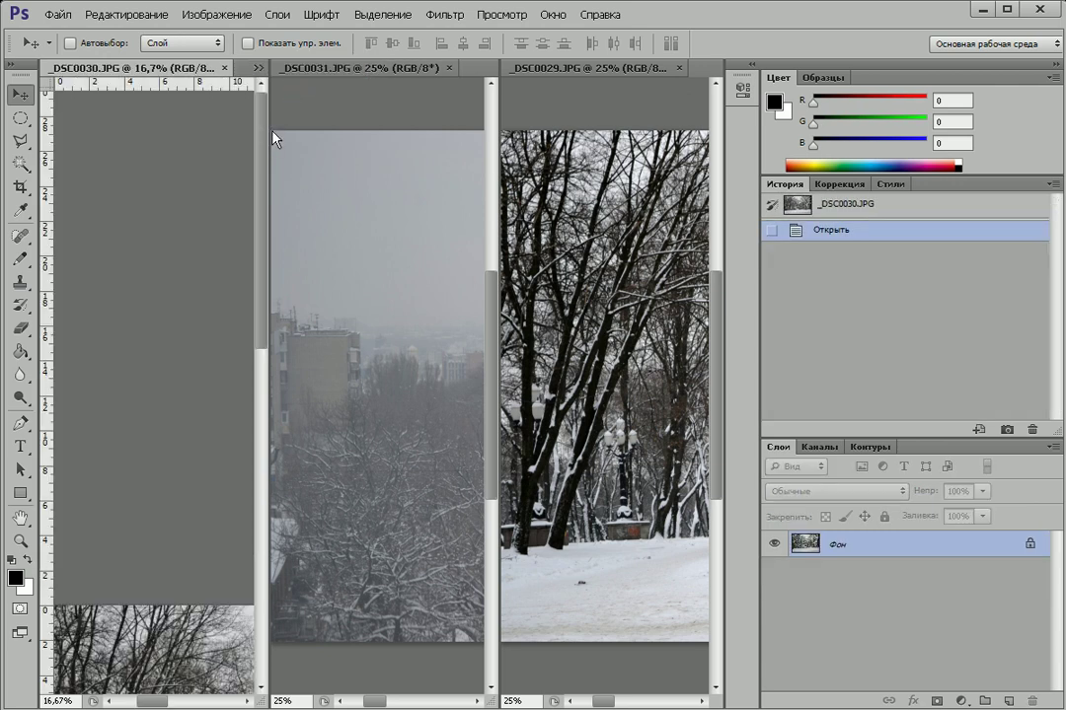
Widen the first column to show the whole photo, then float lesson02.psd in its own window
{"action": "left_click_drag", "start_coordinate": [268, 139], "coordinate": [550, 146]}
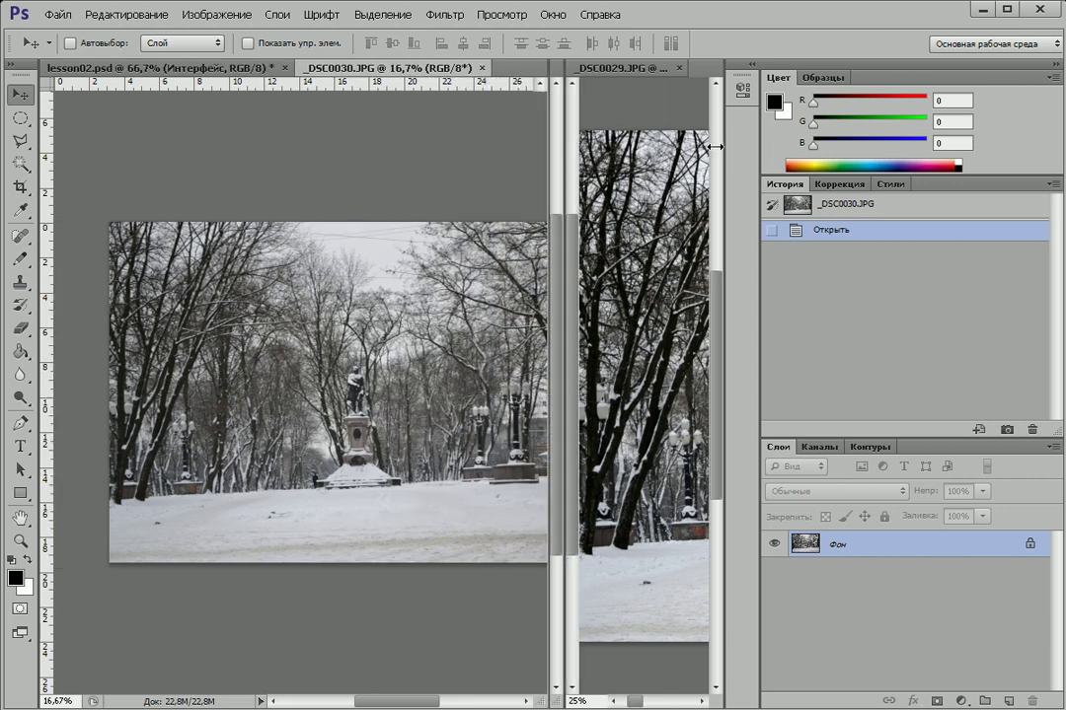
{"action": "left_click_drag", "start_coordinate": [714, 146], "coordinate": [719, 146]}
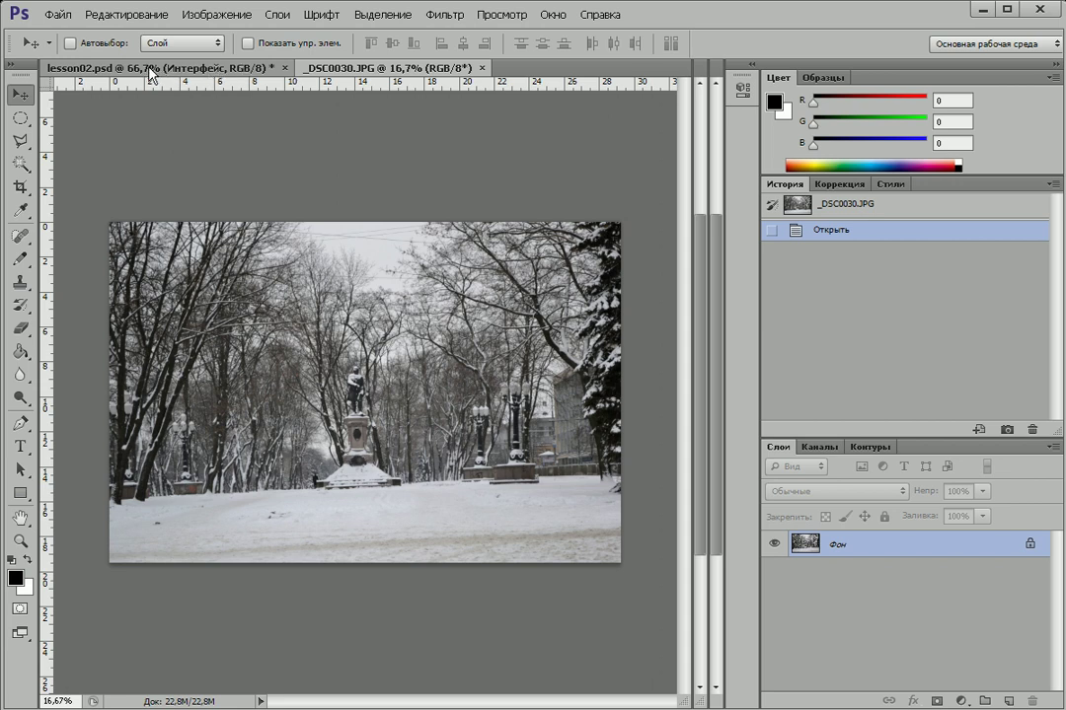
{"action": "left_click", "coordinate": [209, 69]}
{"action": "left_click_drag", "start_coordinate": [187, 91], "coordinate": [202, 133]}
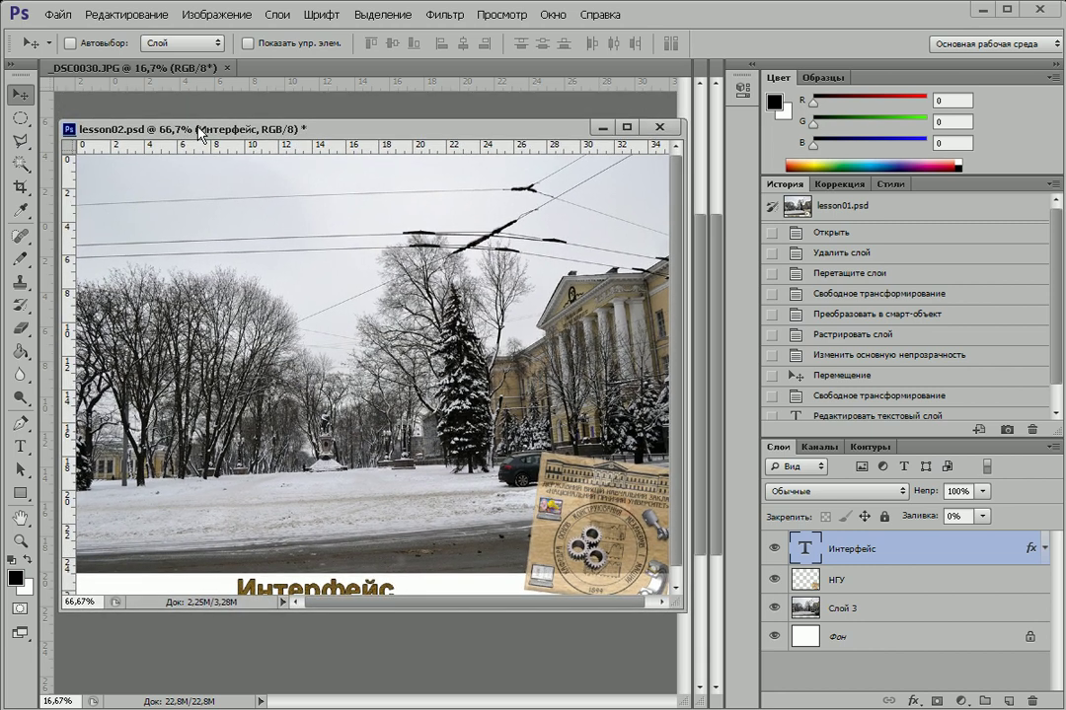
Float _DSC0030.JPG and _DSC0031.JPG as tabs in one window, and float _DSC0029.JPG separately
{"action": "left_click_drag", "start_coordinate": [168, 69], "coordinate": [196, 117]}
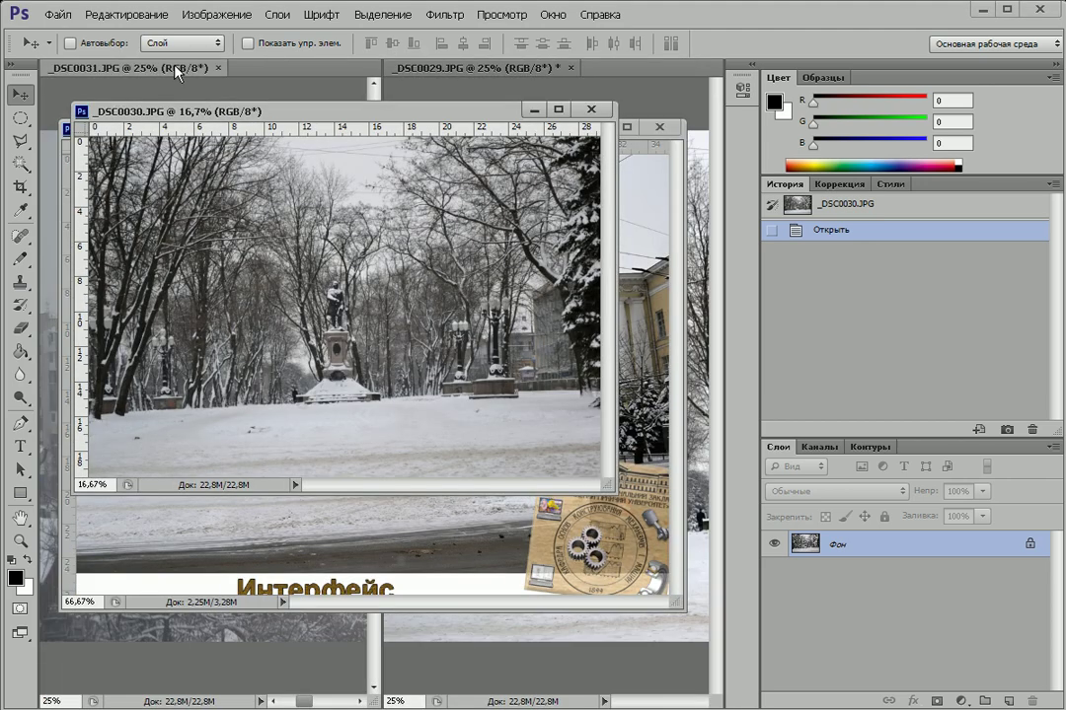
{"action": "left_click_drag", "start_coordinate": [176, 71], "coordinate": [302, 126]}
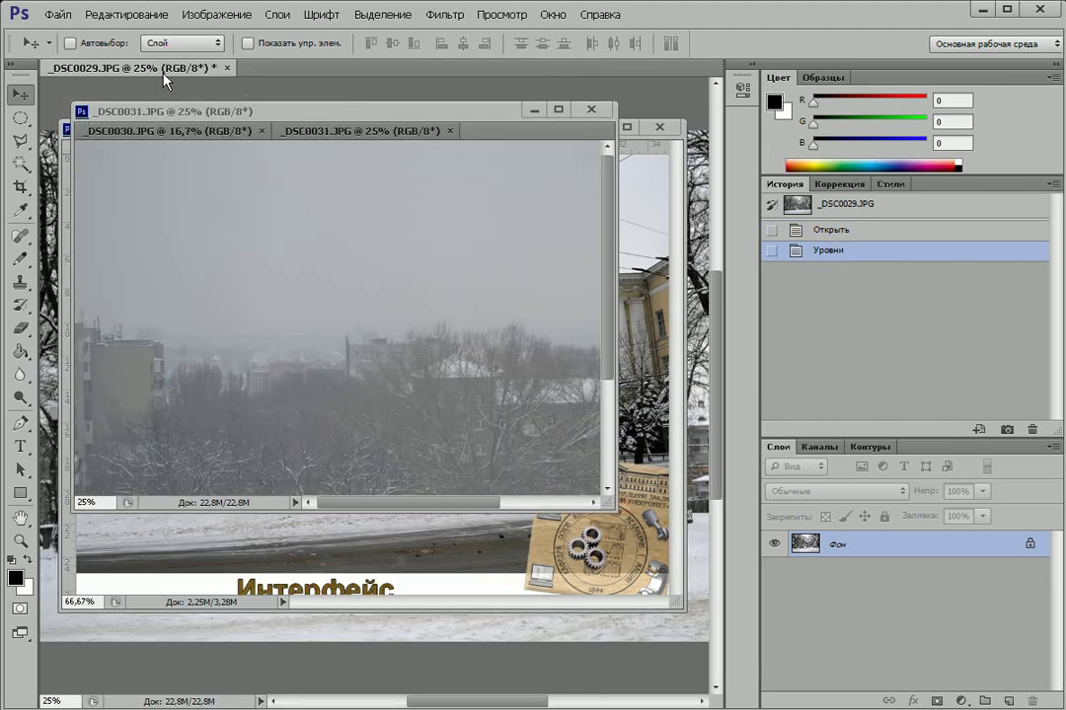
{"action": "left_click_drag", "start_coordinate": [164, 74], "coordinate": [253, 142]}
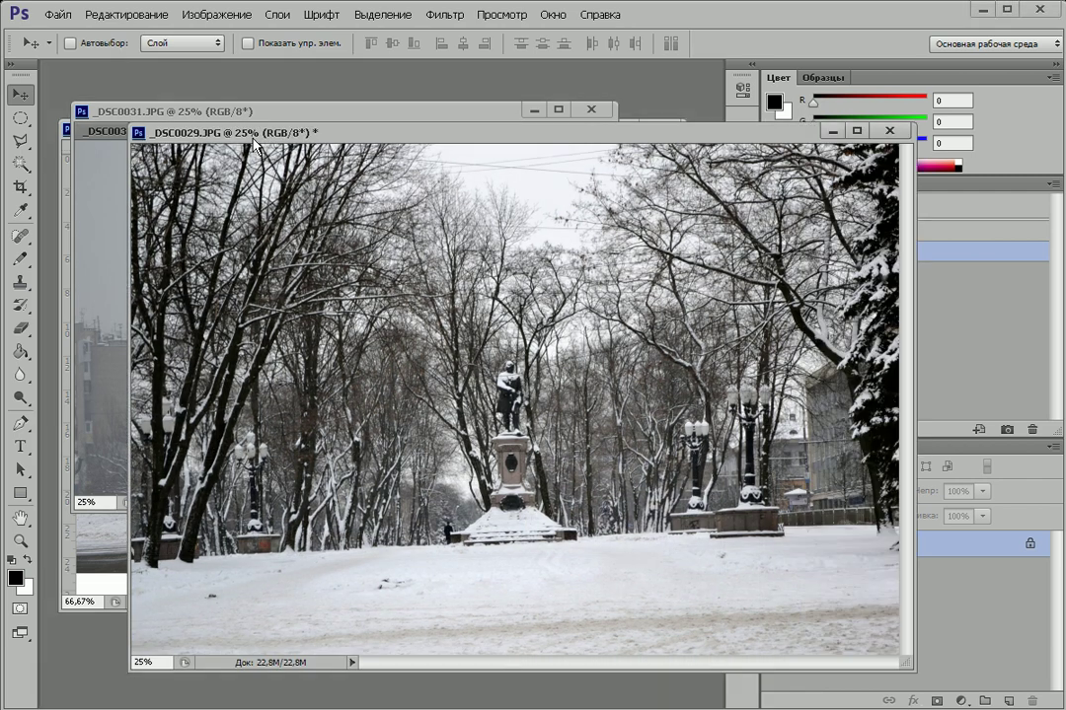
Shrink and raise the _DSC0029.JPG window, then dock it back among the tabs
{"action": "left_click_drag", "start_coordinate": [913, 669], "coordinate": [675, 543]}
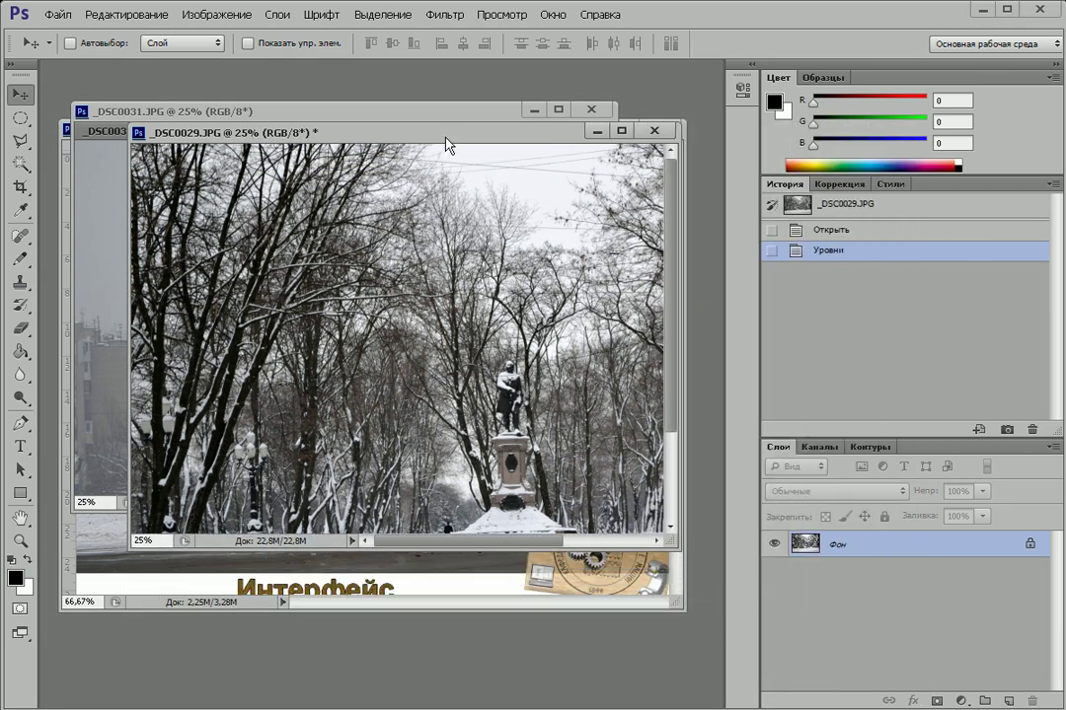
{"action": "left_click_drag", "start_coordinate": [445, 138], "coordinate": [439, 94]}
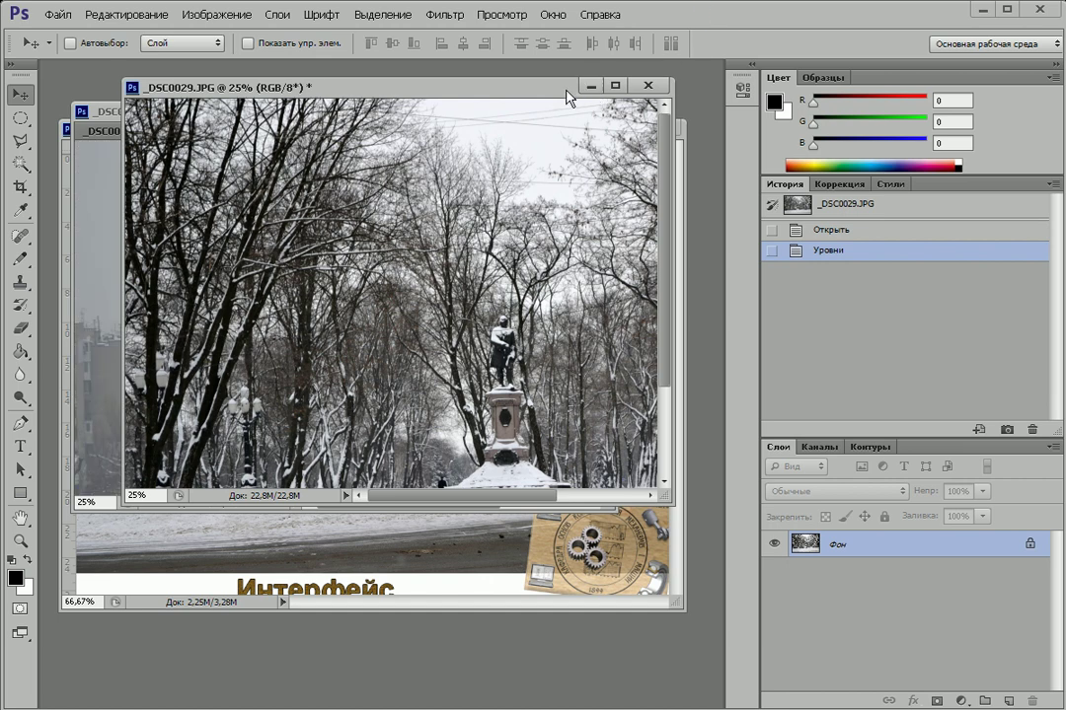
{"action": "left_click_drag", "start_coordinate": [571, 87], "coordinate": [509, 65]}
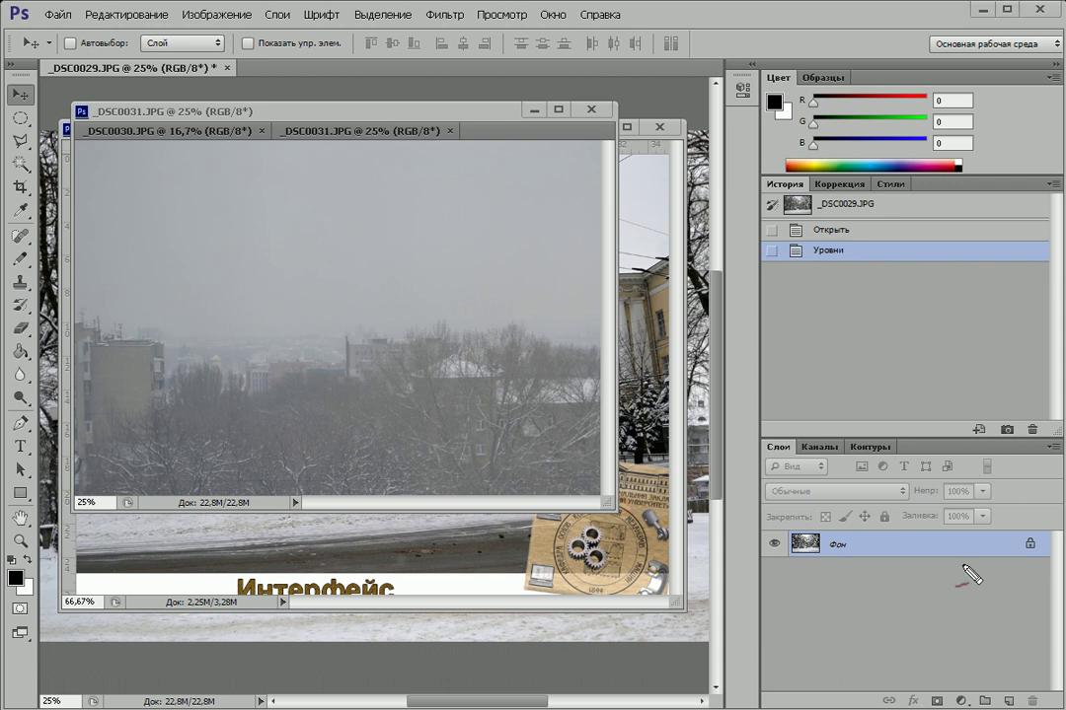
Separate _DSC0031.JPG from the _DSC0030.JPG window into its own floating window
{"action": "left_click_drag", "start_coordinate": [967, 30], "coordinate": [1058, 30]}
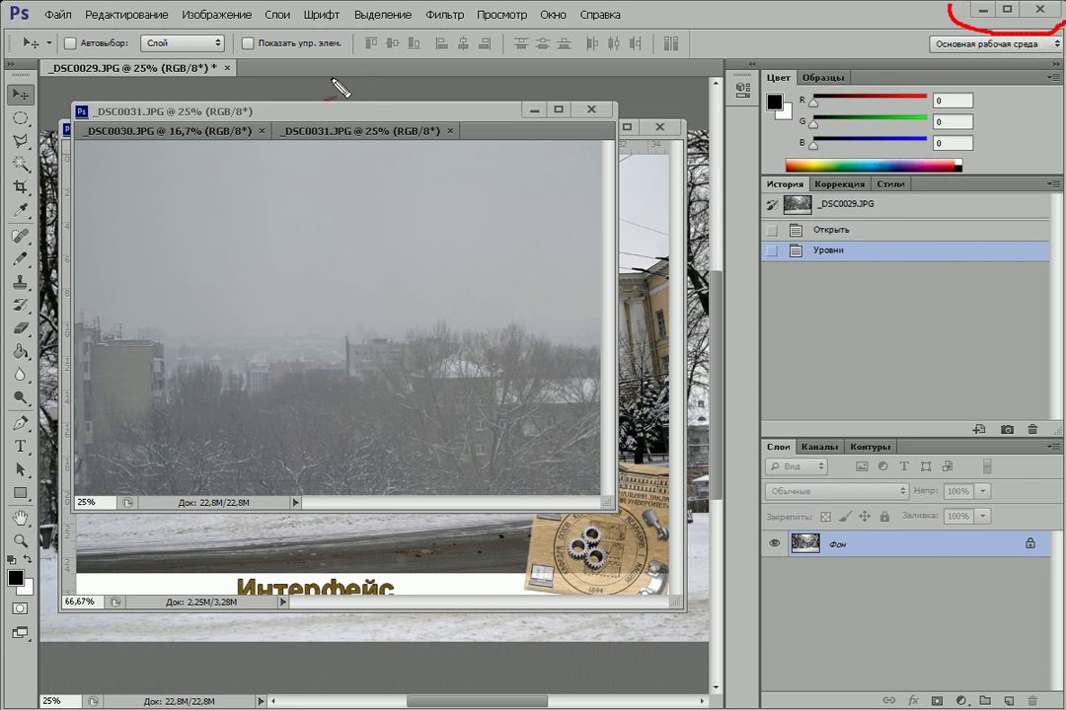
{"action": "left_click_drag", "start_coordinate": [181, 75], "coordinate": [219, 71]}
{"action": "mouse_move", "coordinate": [540, 95]}
{"action": "left_mouse_down"}
{"action": "mouse_move", "coordinate": [501, 111]}
{"action": "mouse_move", "coordinate": [620, 126]}
{"action": "mouse_move", "coordinate": [538, 94]}
{"action": "left_mouse_up"}
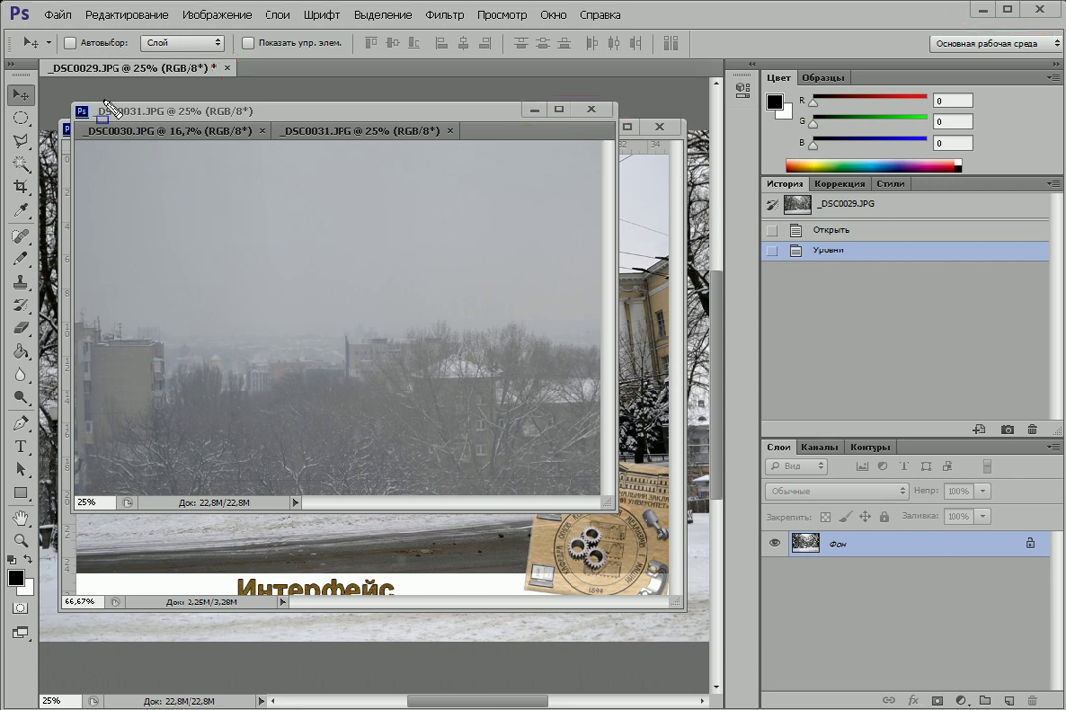
{"action": "left_click_drag", "start_coordinate": [90, 91], "coordinate": [261, 120]}
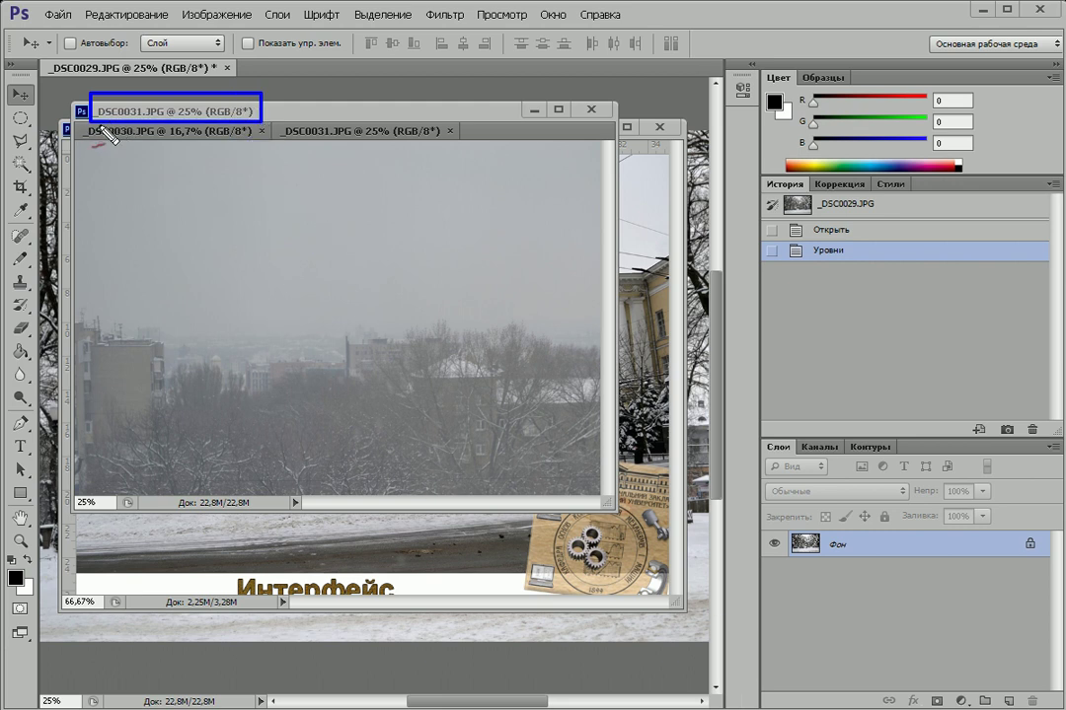
{"action": "left_click_drag", "start_coordinate": [92, 118], "coordinate": [163, 119]}
{"action": "left_click_drag", "start_coordinate": [165, 120], "coordinate": [184, 123]}
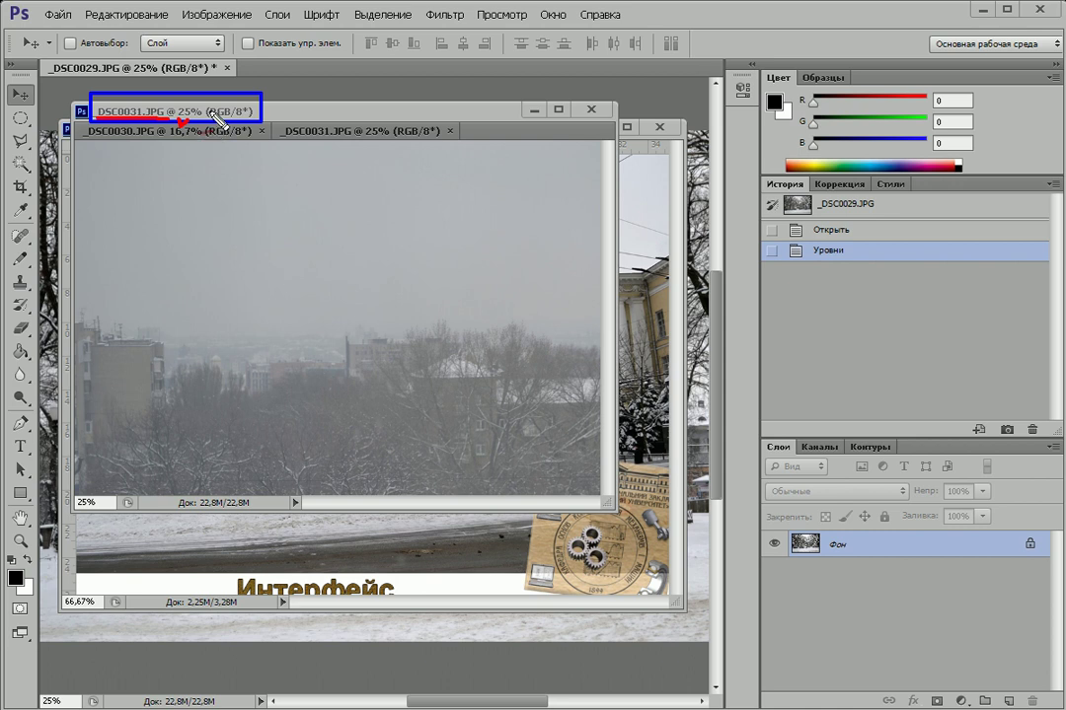
{"action": "left_click_drag", "start_coordinate": [211, 105], "coordinate": [208, 126]}
{"action": "left_click_drag", "start_coordinate": [293, 180], "coordinate": [306, 176]}
{"action": "key", "text": "Escape"}
{"action": "mouse_move", "coordinate": [361, 117]}
{"action": "left_mouse_down"}
{"action": "mouse_move", "coordinate": [388, 119]}
{"action": "mouse_move", "coordinate": [242, 90]}
{"action": "mouse_move", "coordinate": [247, 99]}
{"action": "left_mouse_up"}
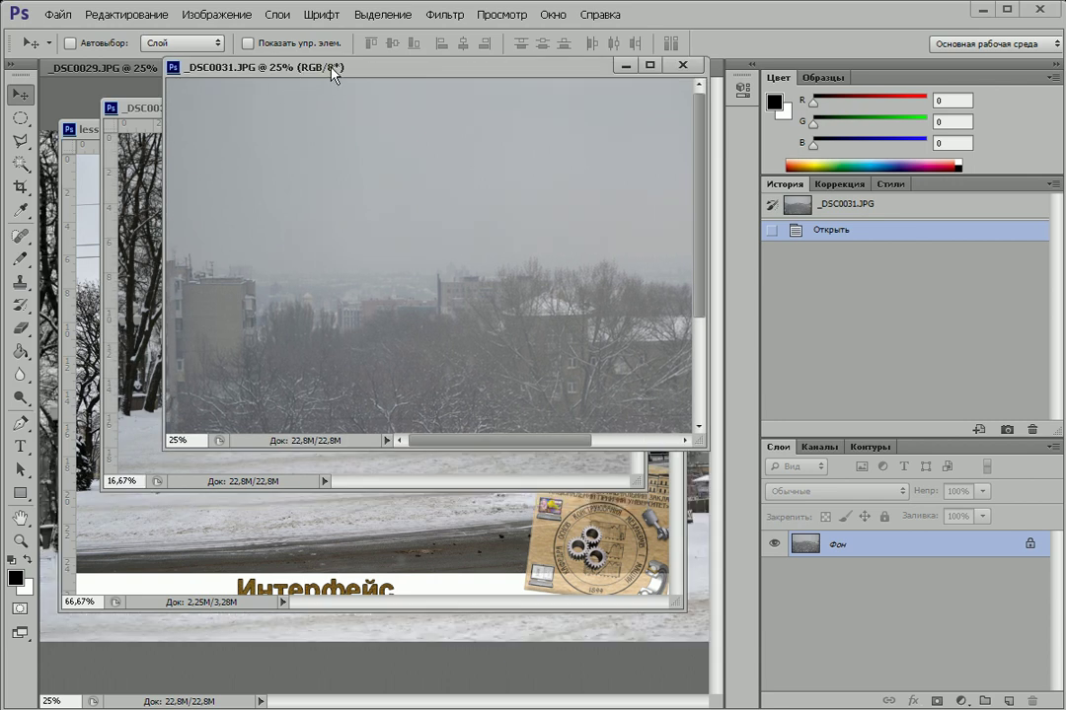
Shift the _DSC0031.JPG window left and enlarge it to show the whole photo at 25%
{"action": "left_click_drag", "start_coordinate": [332, 73], "coordinate": [323, 91]}
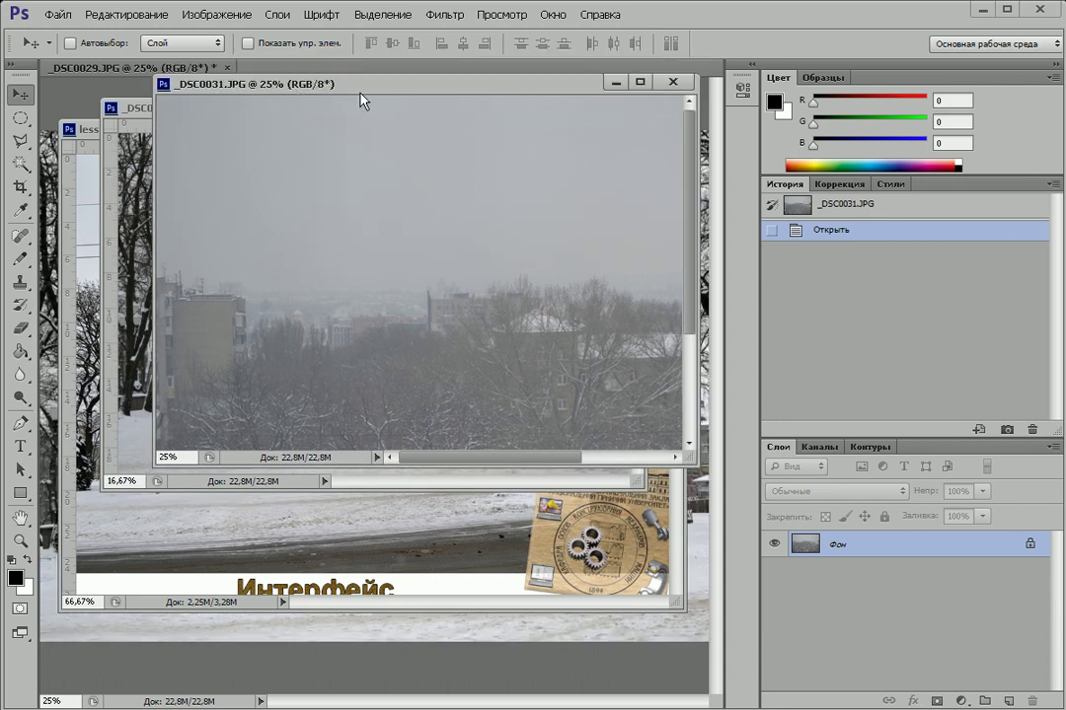
{"action": "left_click_drag", "start_coordinate": [370, 85], "coordinate": [337, 95]}
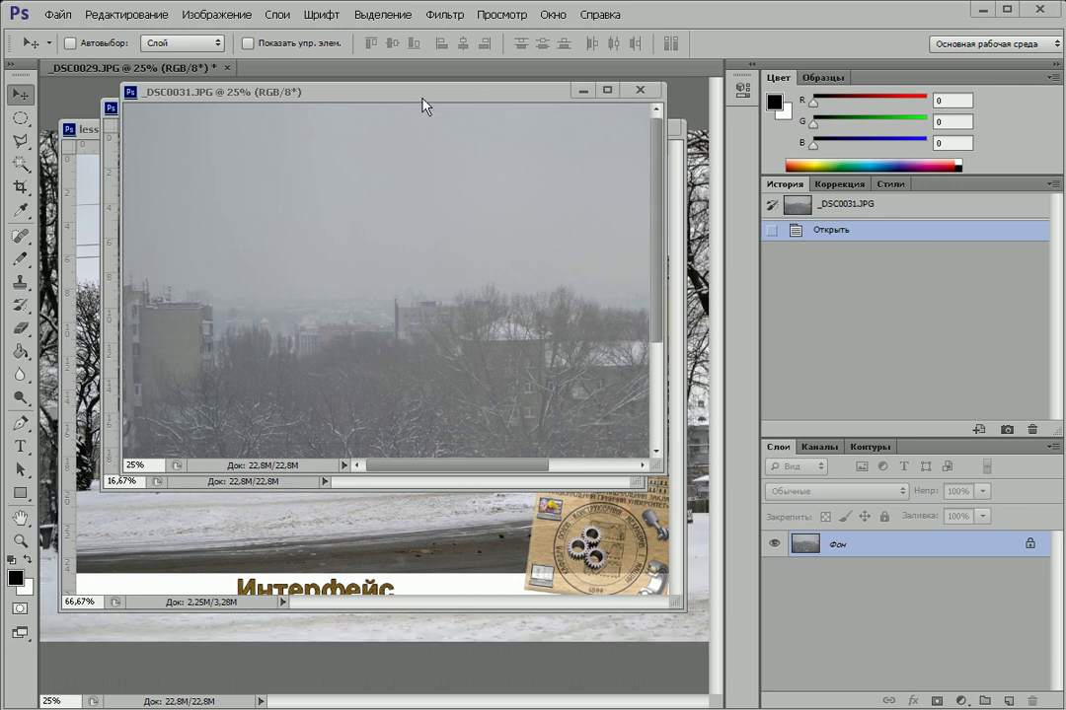
{"action": "left_click_drag", "start_coordinate": [422, 94], "coordinate": [390, 89]}
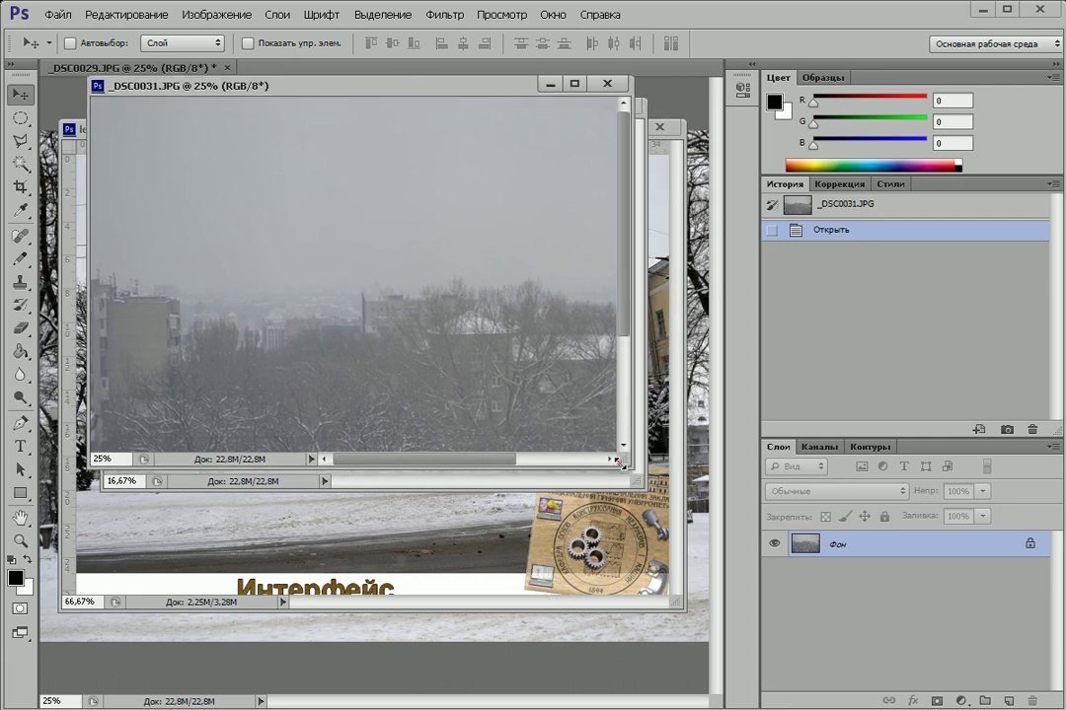
{"action": "left_click_drag", "start_coordinate": [631, 464], "coordinate": [669, 647]}
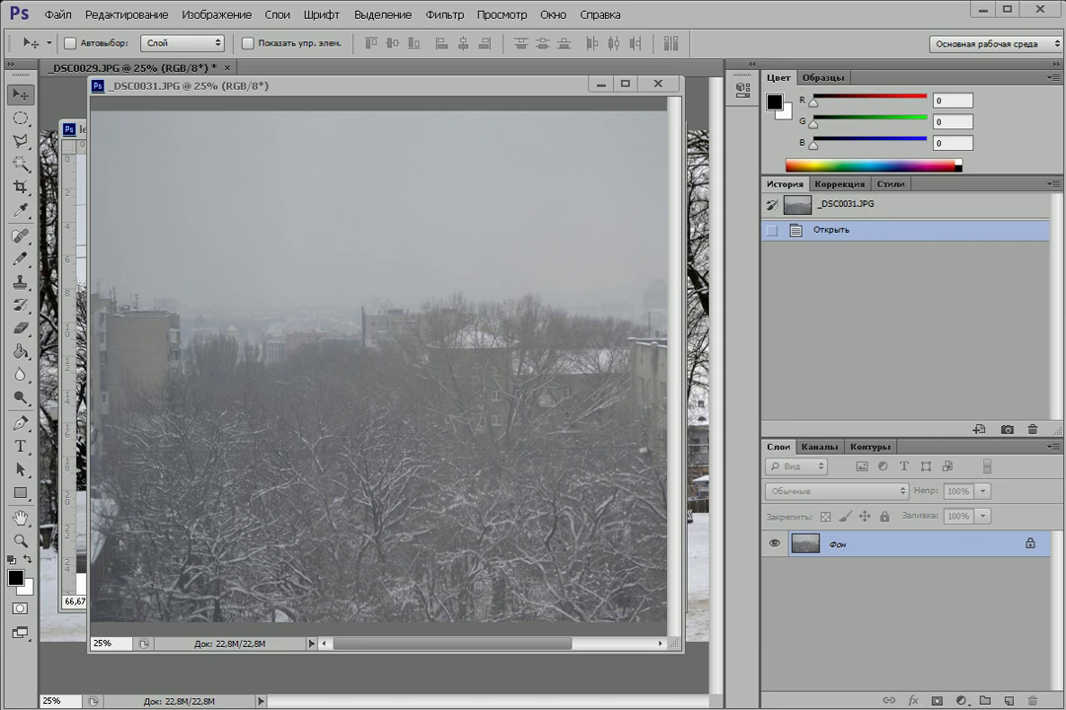
{"action": "left_click_drag", "start_coordinate": [85, 632], "coordinate": [584, 659]}
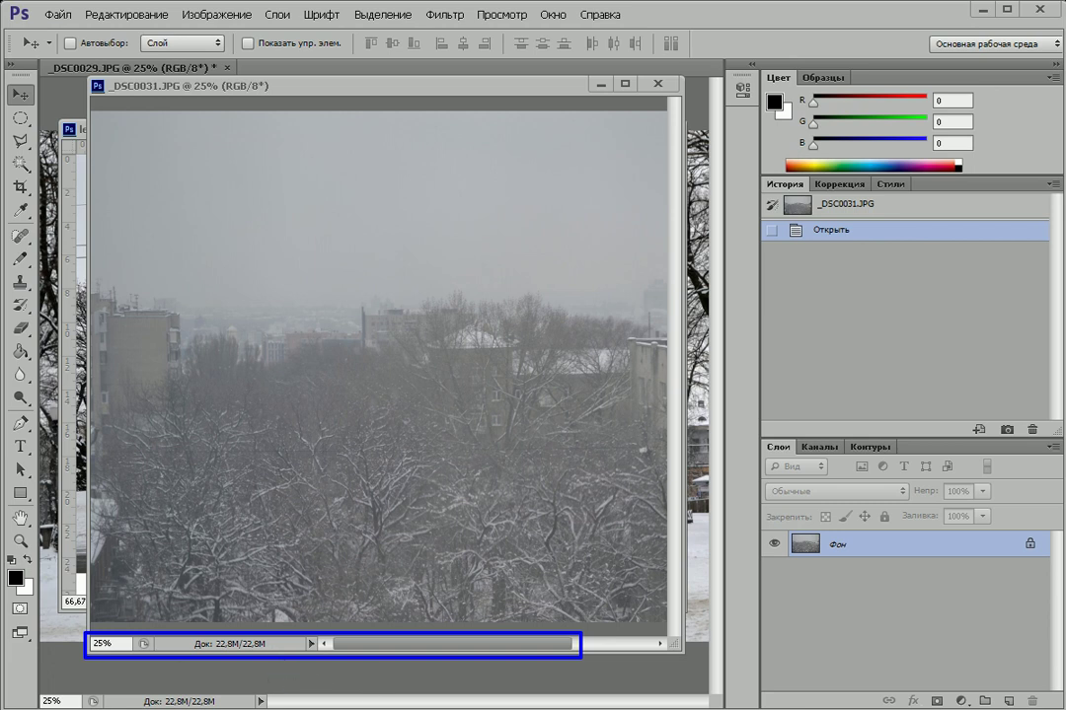
Browse the status-bar document info choices and shrink the _DSC0031.JPG window
{"action": "left_click", "coordinate": [88, 651]}
{"action": "left_click_drag", "start_coordinate": [192, 653], "coordinate": [273, 652]}
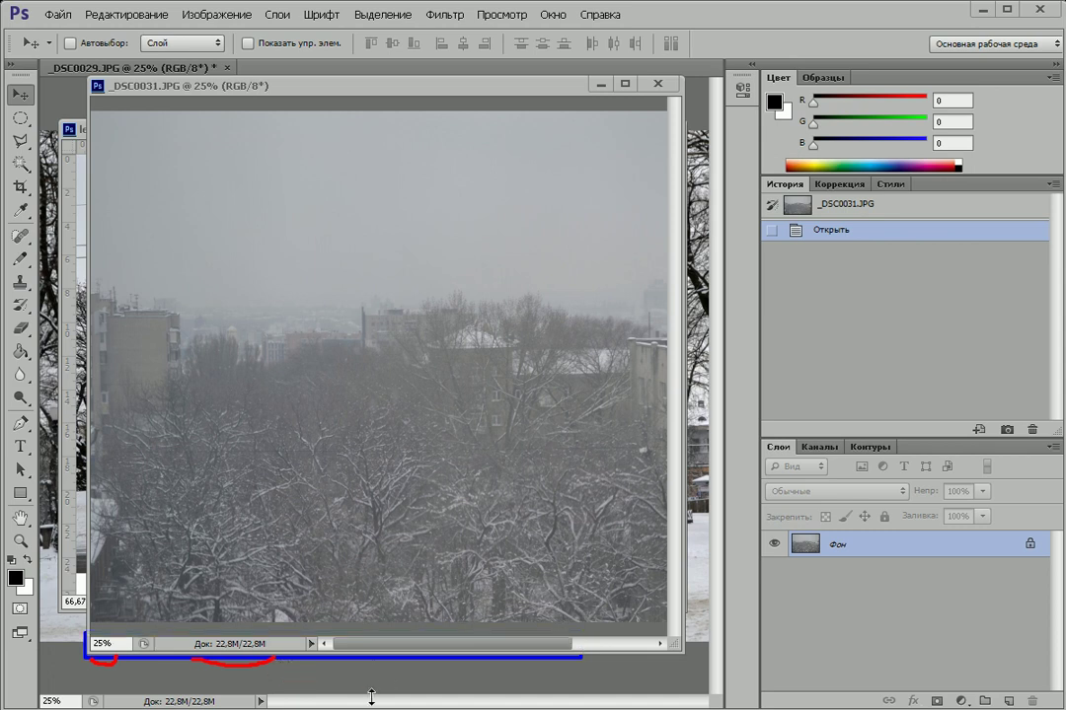
{"action": "left_click", "coordinate": [313, 646]}
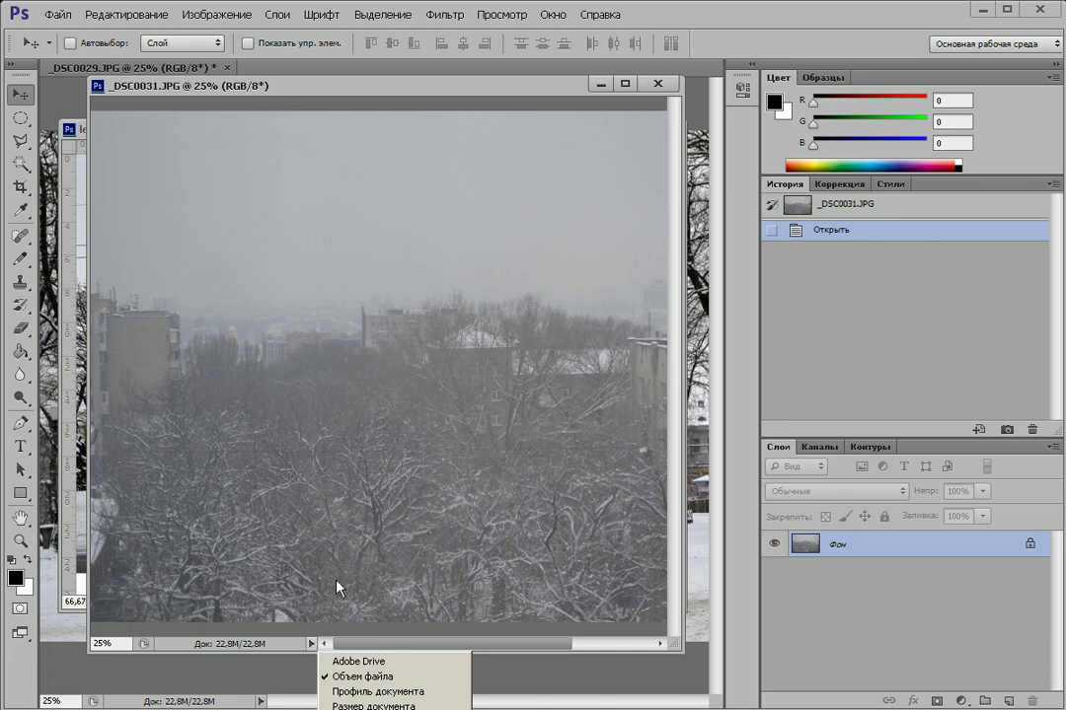
{"action": "left_click", "coordinate": [595, 653]}
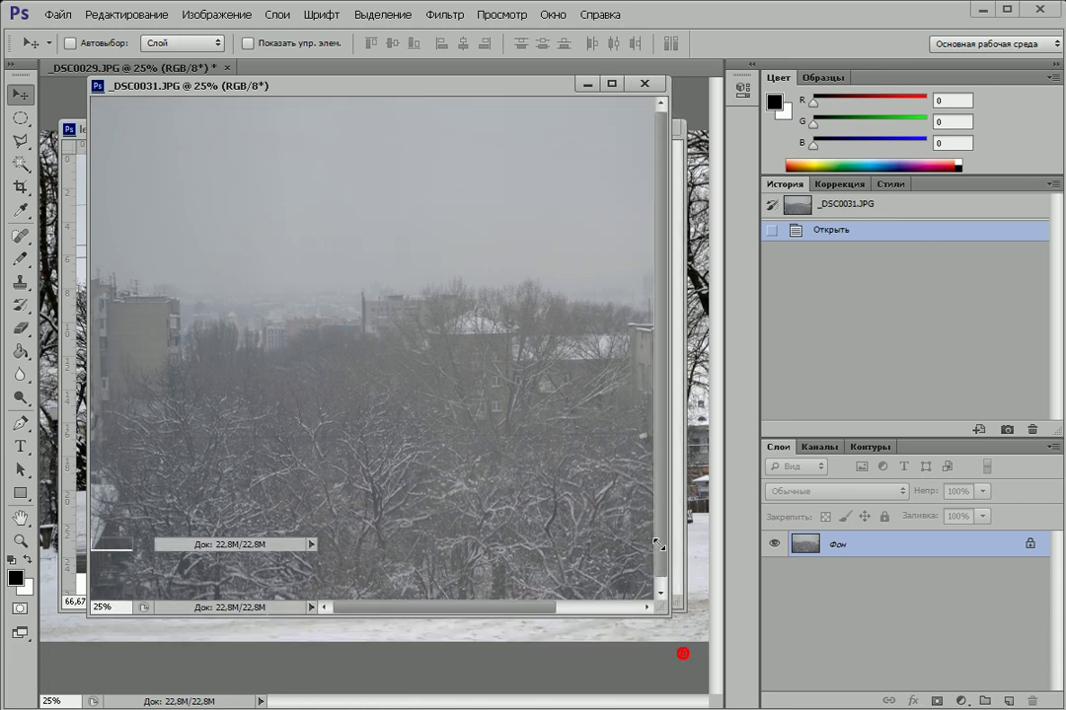
{"action": "left_click_drag", "start_coordinate": [680, 653], "coordinate": [657, 463]}
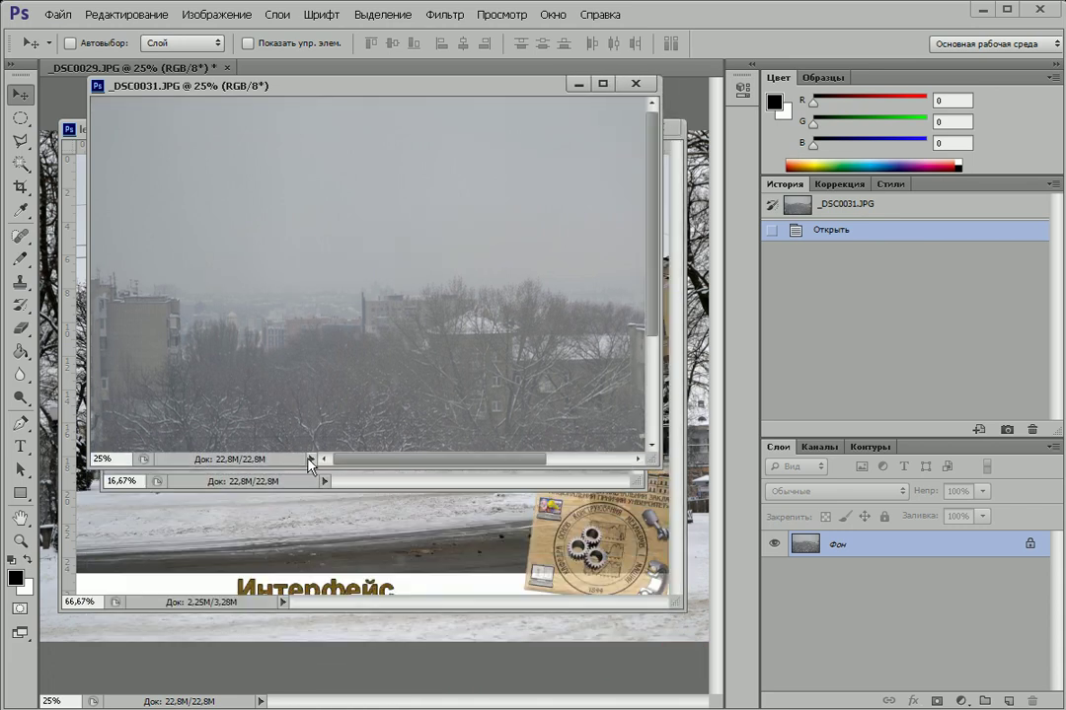
{"action": "left_click", "coordinate": [310, 460]}
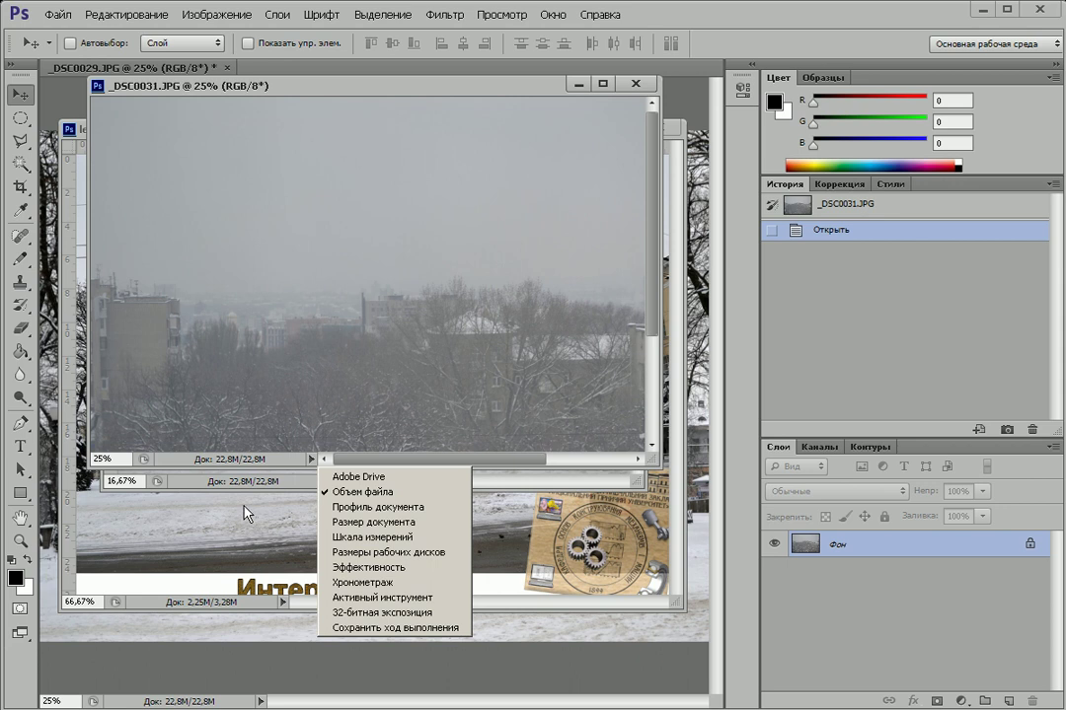
{"action": "left_click", "coordinate": [143, 459]}
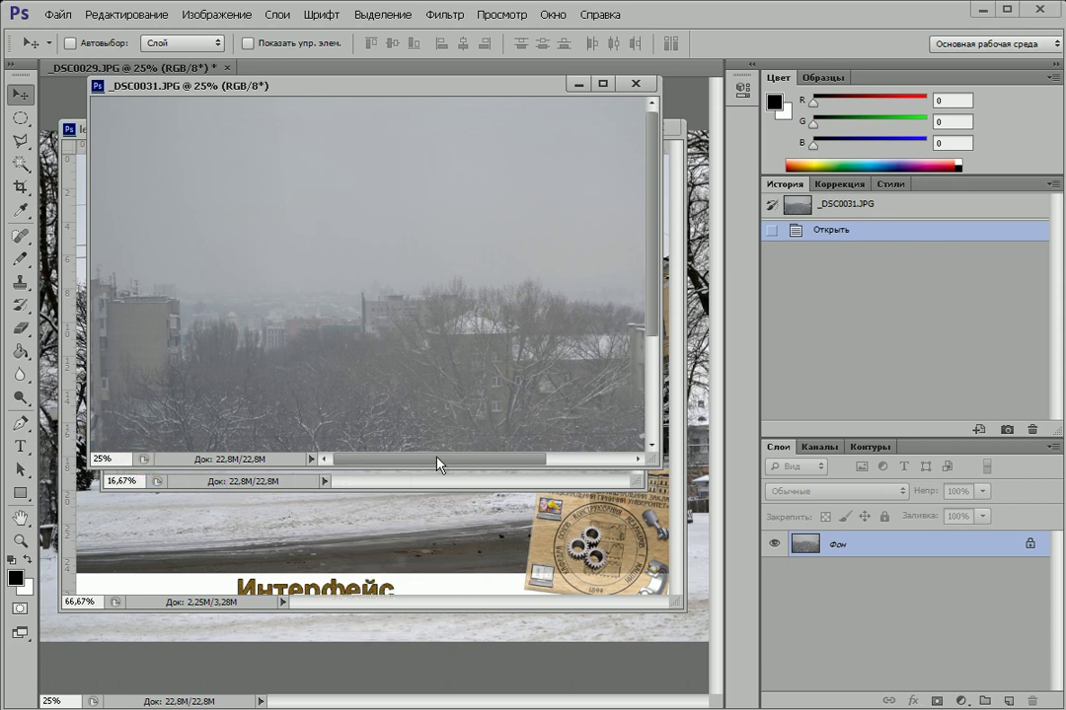
Move the _DSC0031.JPG window slightly left and enlarge it further
{"action": "left_click_drag", "start_coordinate": [473, 88], "coordinate": [449, 93]}
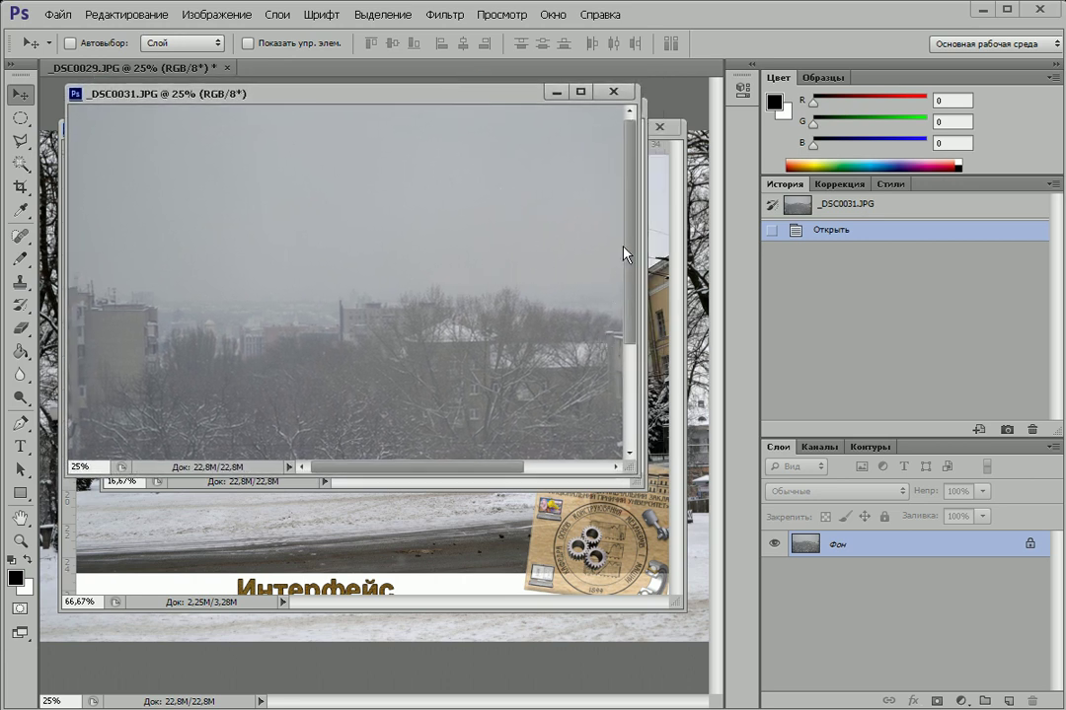
{"action": "mouse_move", "coordinate": [632, 207]}
{"action": "left_mouse_down"}
{"action": "mouse_move", "coordinate": [629, 311]}
{"action": "mouse_move", "coordinate": [618, 244]}
{"action": "left_mouse_up"}
{"action": "mouse_move", "coordinate": [440, 475]}
{"action": "left_mouse_down"}
{"action": "mouse_move", "coordinate": [458, 477]}
{"action": "mouse_move", "coordinate": [440, 469]}
{"action": "left_mouse_up"}
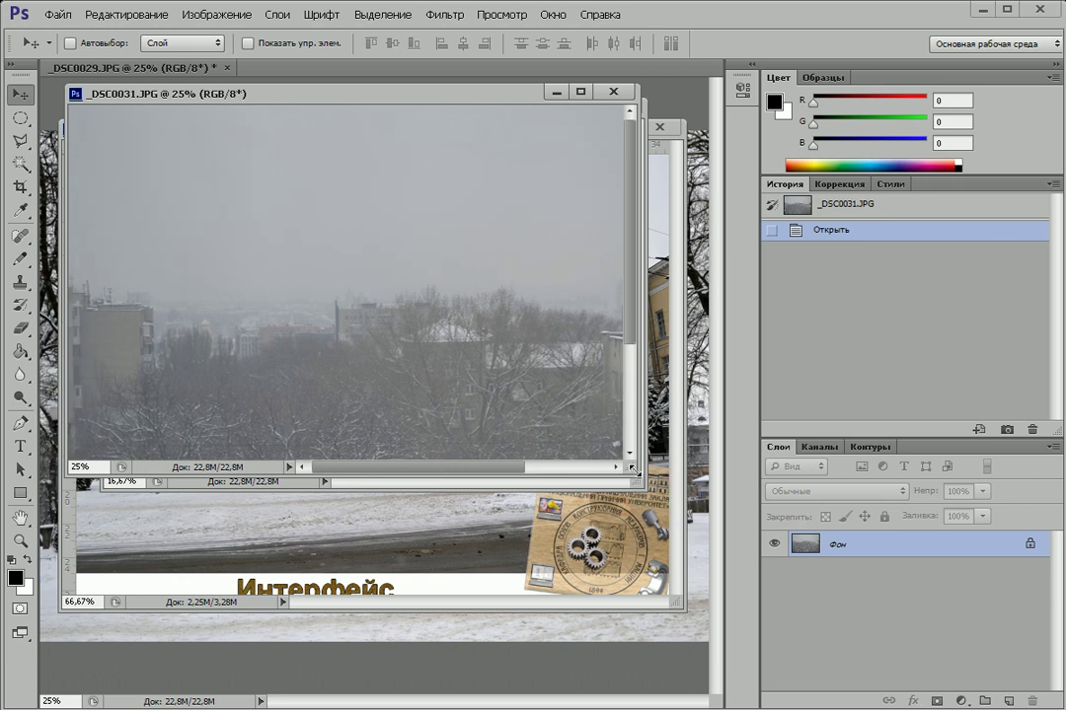
{"action": "left_click_drag", "start_coordinate": [636, 473], "coordinate": [666, 533]}
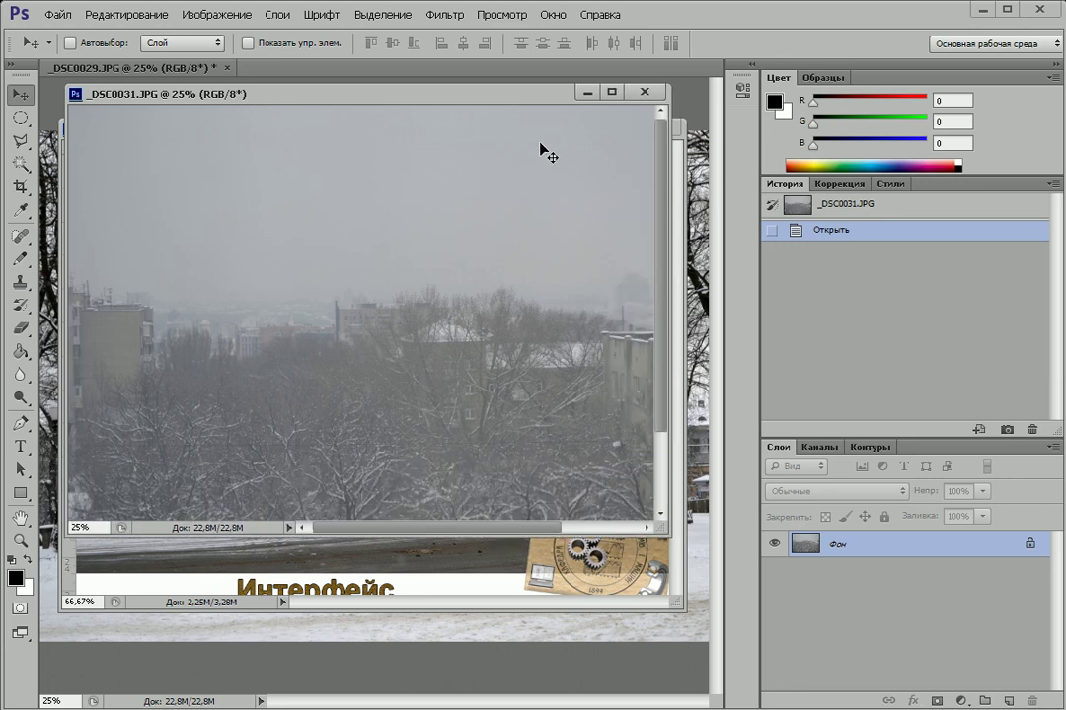
Cascade all open documents with Окно > Упорядочить > Каскад, then adjust the _DSC0031.JPG window
{"action": "left_click", "coordinate": [554, 19]}
{"action": "mouse_move", "coordinate": [611, 34]}
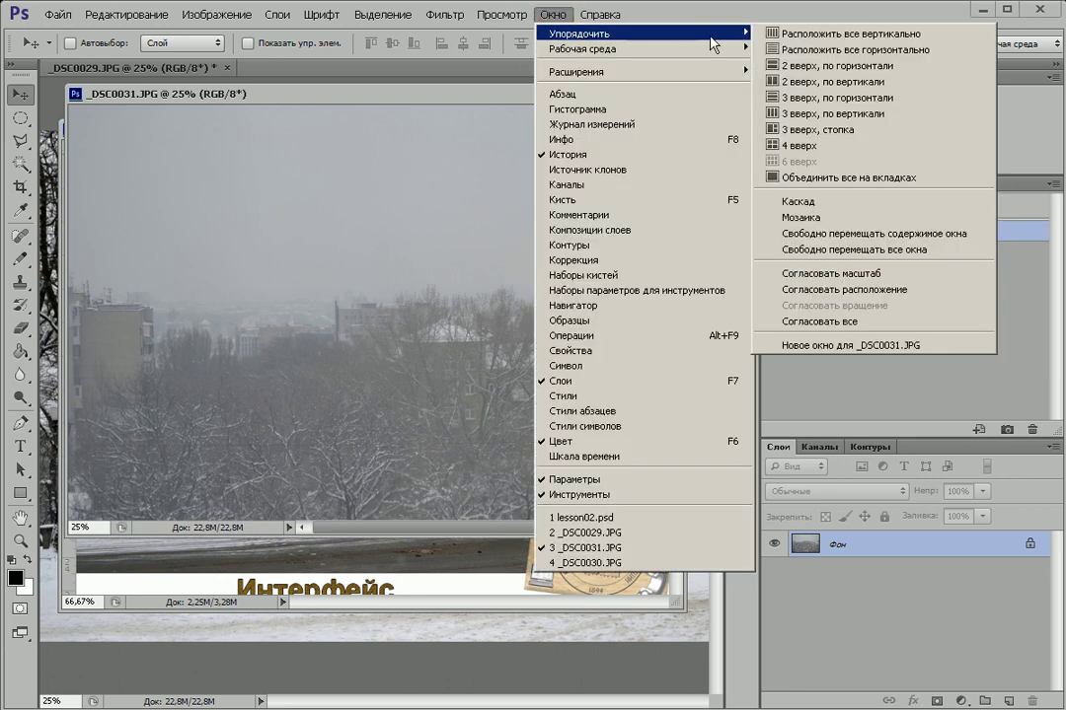
{"action": "left_click", "coordinate": [858, 202]}
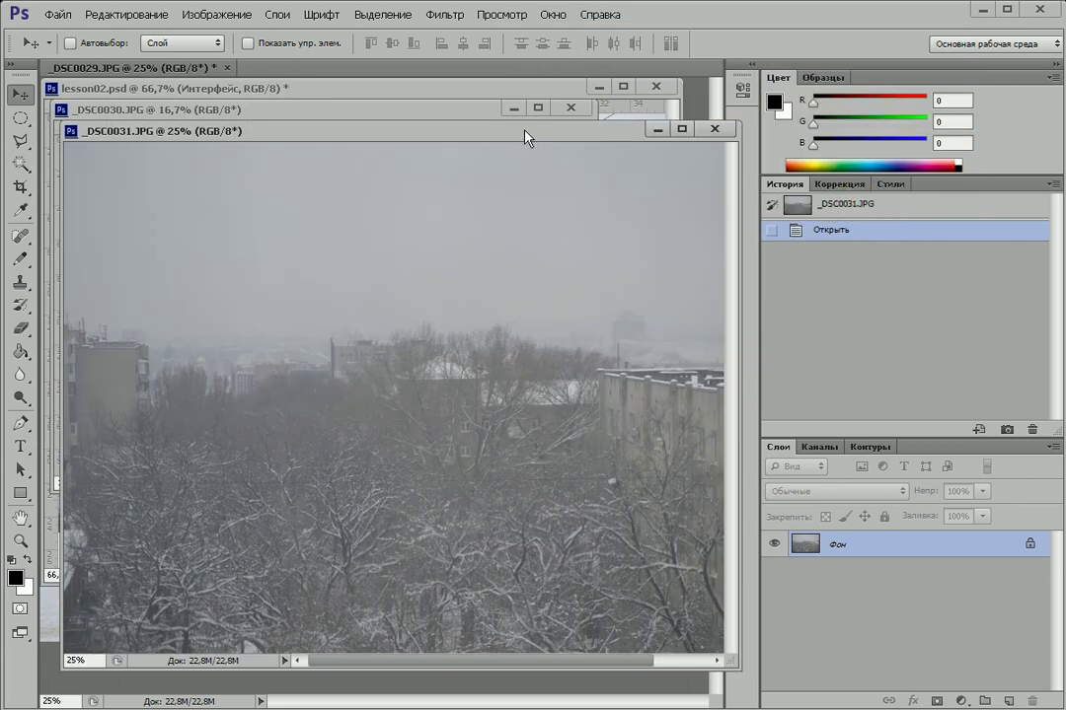
{"action": "left_click_drag", "start_coordinate": [524, 136], "coordinate": [522, 148]}
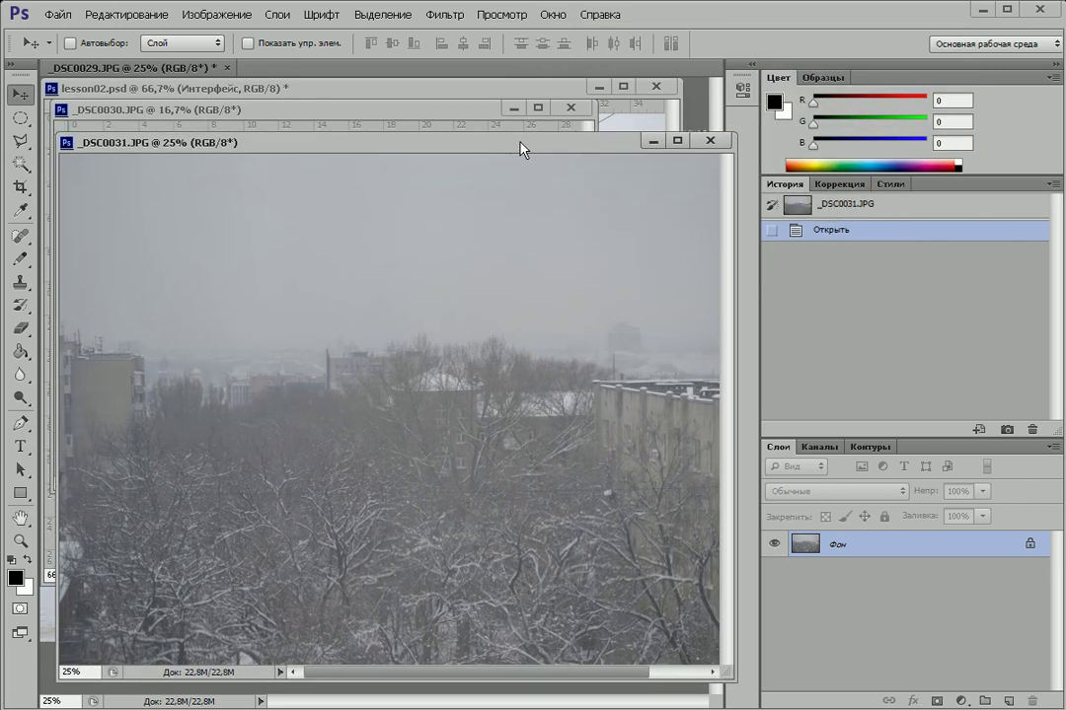
{"action": "left_click_drag", "start_coordinate": [730, 674], "coordinate": [683, 677]}
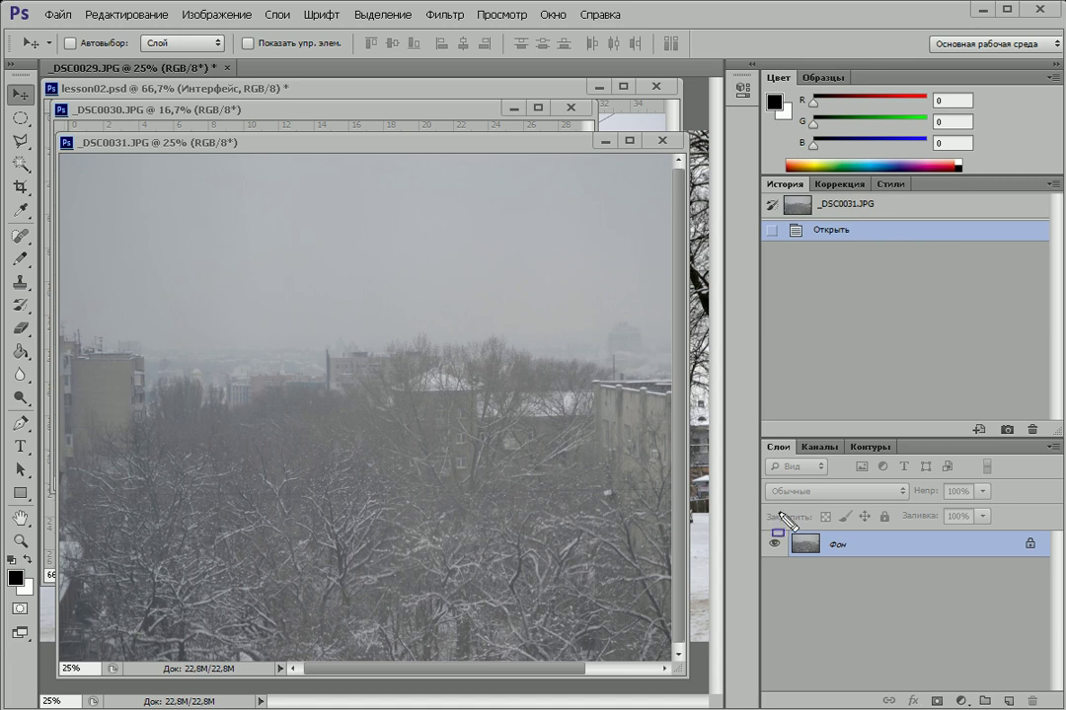
{"action": "mouse_move", "coordinate": [732, 69]}
{"action": "left_mouse_down"}
{"action": "mouse_move", "coordinate": [1048, 698]}
{"action": "mouse_move", "coordinate": [1062, 707]}
{"action": "left_mouse_up"}
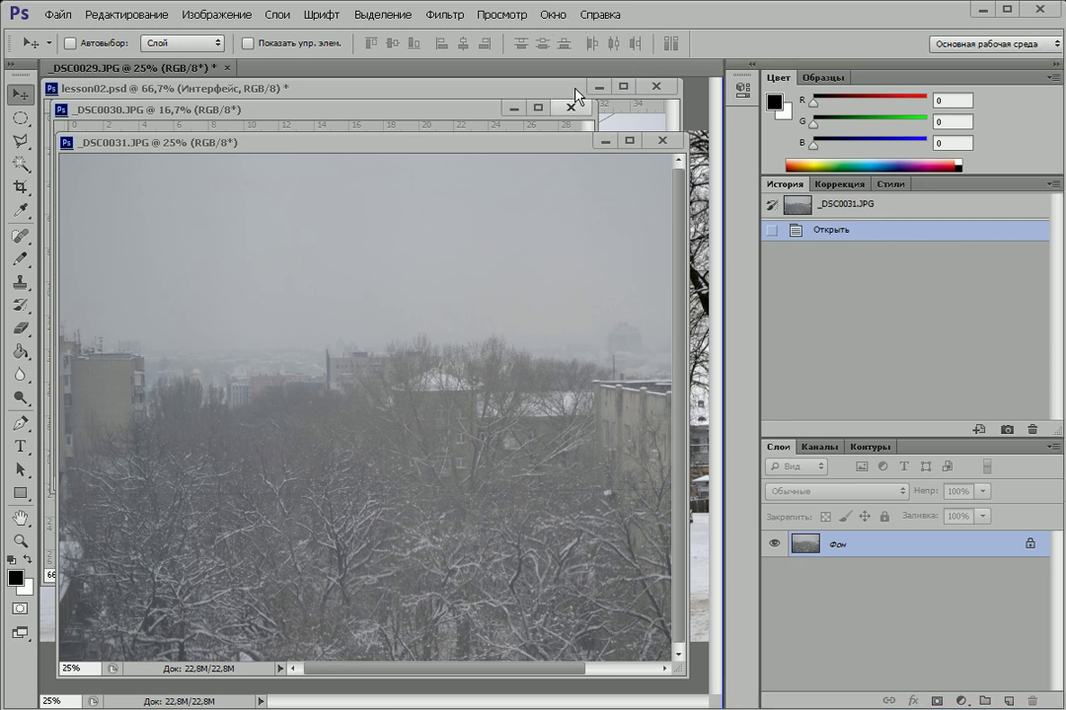
{"action": "left_click", "coordinate": [553, 13]}
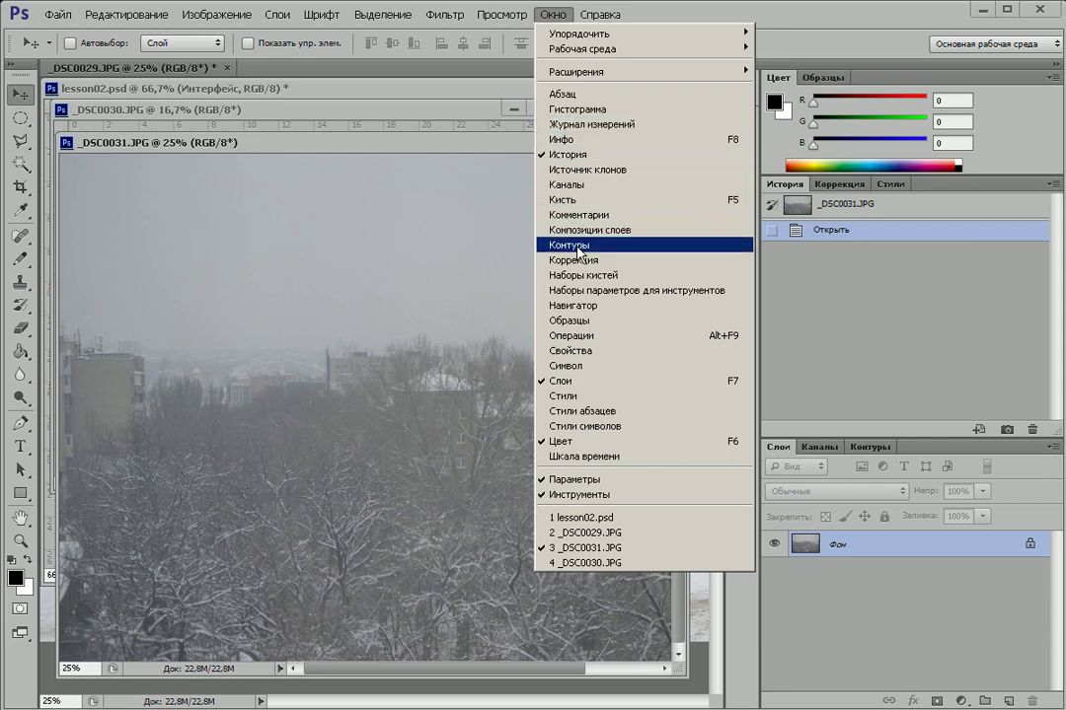
{"action": "left_click", "coordinate": [650, 14]}
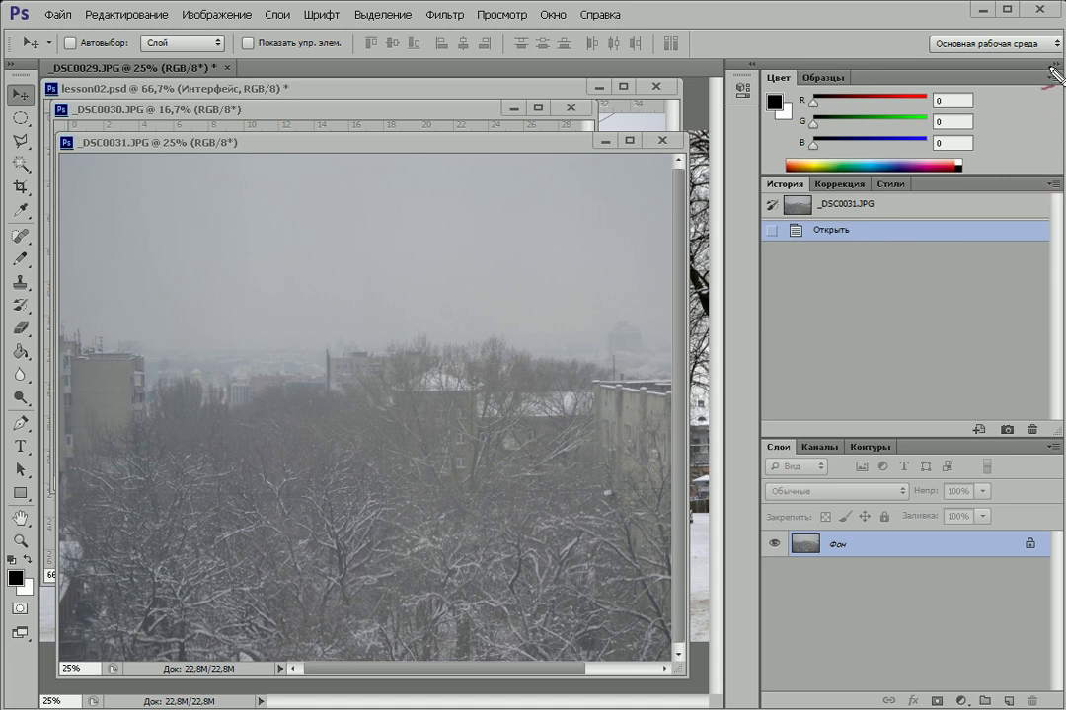
{"action": "left_click_drag", "start_coordinate": [1043, 67], "coordinate": [1060, 64]}
{"action": "left_click", "coordinate": [1056, 65]}
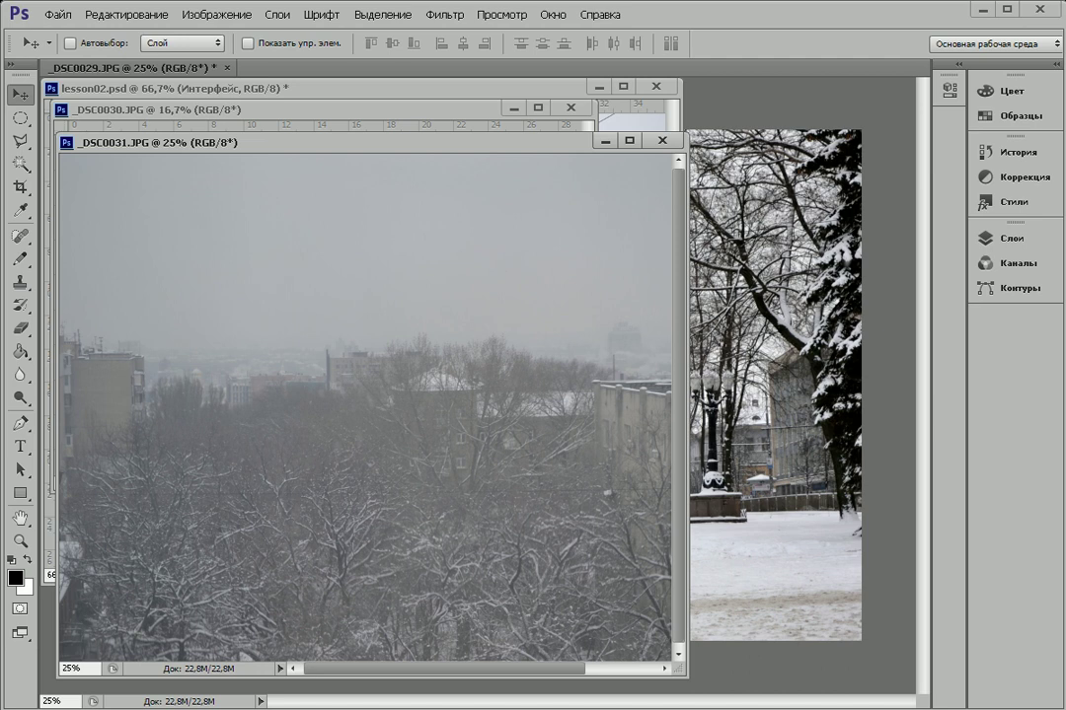
{"action": "left_click", "coordinate": [1054, 65]}
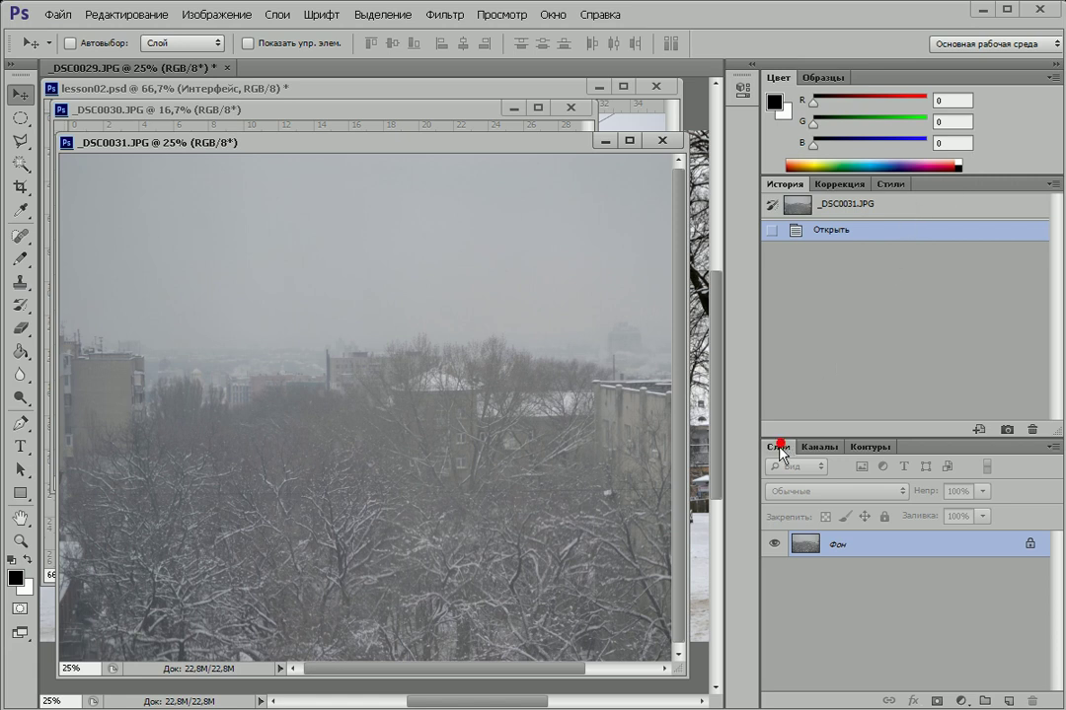
Pull the Слои panel out of the dock into a floating panel over the image
{"action": "mouse_move", "coordinate": [779, 449]}
{"action": "left_mouse_down"}
{"action": "mouse_move", "coordinate": [721, 443]}
{"action": "mouse_move", "coordinate": [381, 301]}
{"action": "left_mouse_up"}
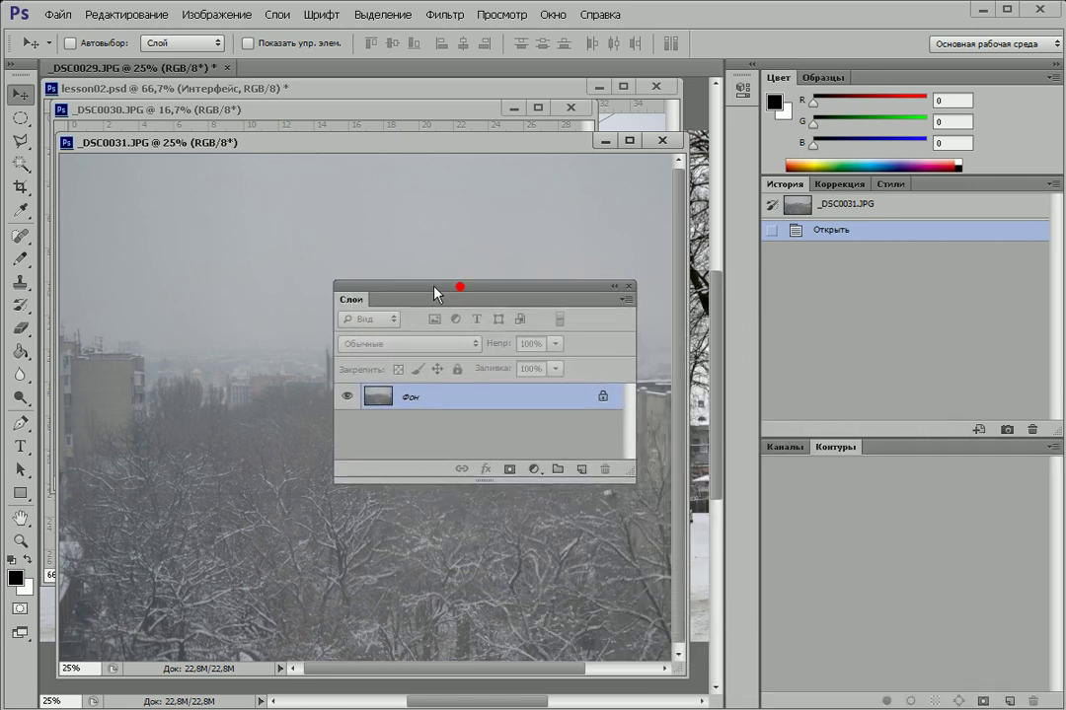
{"action": "left_click_drag", "start_coordinate": [463, 294], "coordinate": [428, 280]}
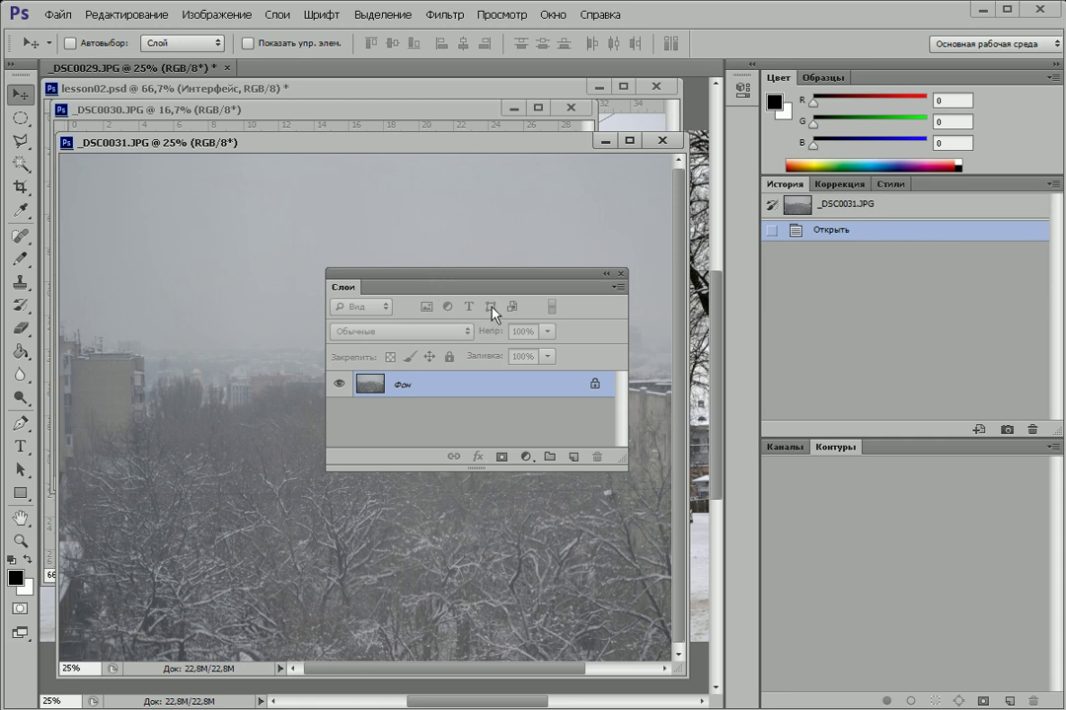
{"action": "mouse_move", "coordinate": [504, 276]}
{"action": "left_mouse_down"}
{"action": "mouse_move", "coordinate": [528, 227]}
{"action": "mouse_move", "coordinate": [497, 273]}
{"action": "left_mouse_up"}
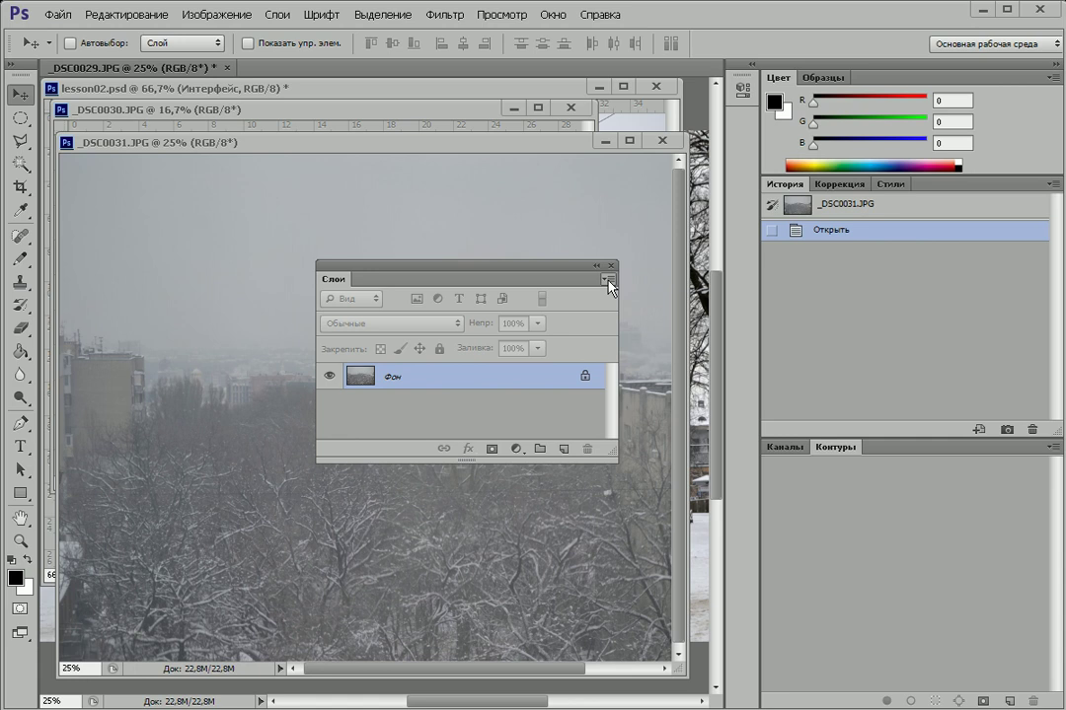
{"action": "left_click", "coordinate": [607, 281]}
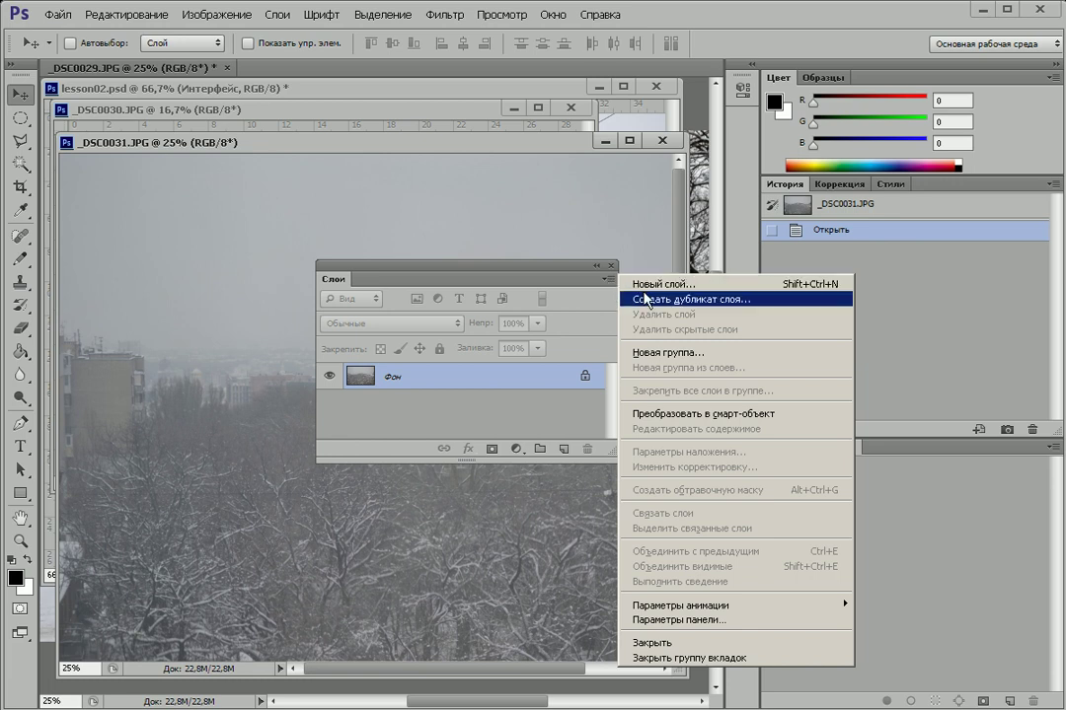
Open and dismiss the Layers Параметры панели dialog, then close the floating Layers panel
{"action": "left_click", "coordinate": [693, 629]}
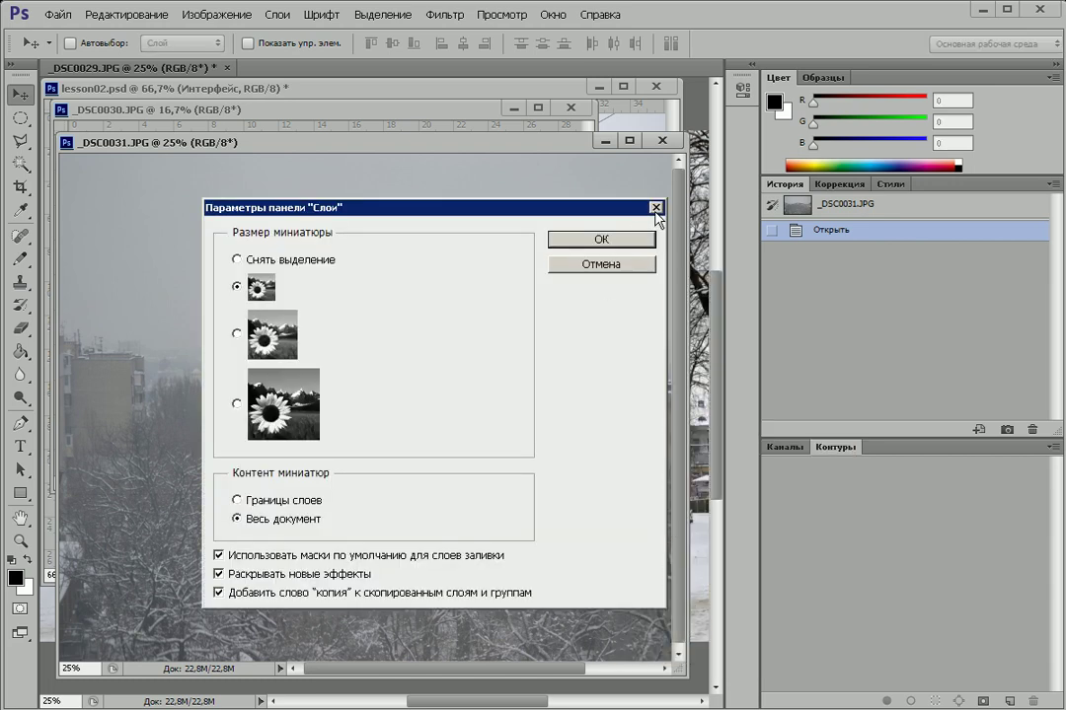
{"action": "left_click", "coordinate": [656, 209]}
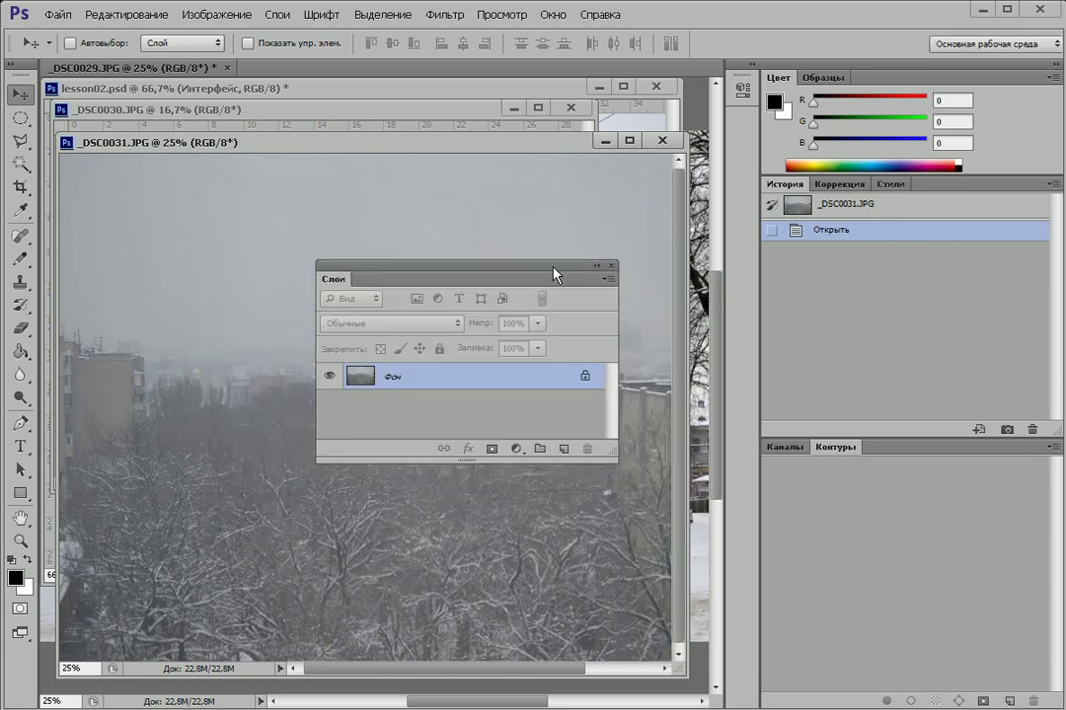
{"action": "left_click_drag", "start_coordinate": [554, 274], "coordinate": [565, 294]}
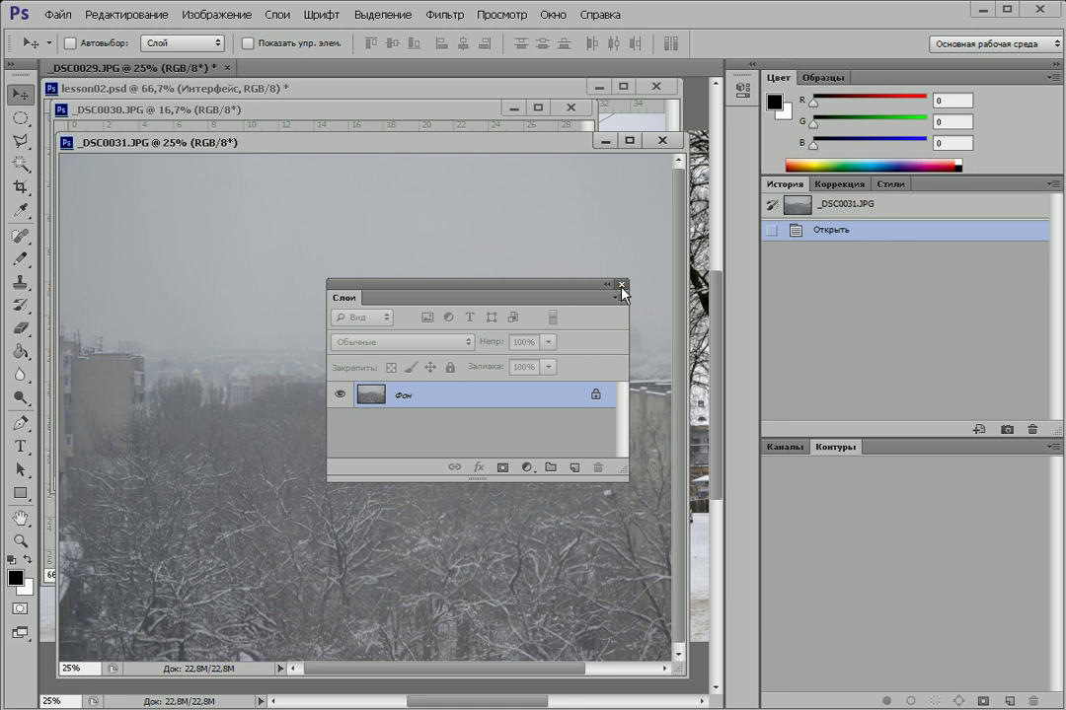
{"action": "left_click", "coordinate": [622, 285]}
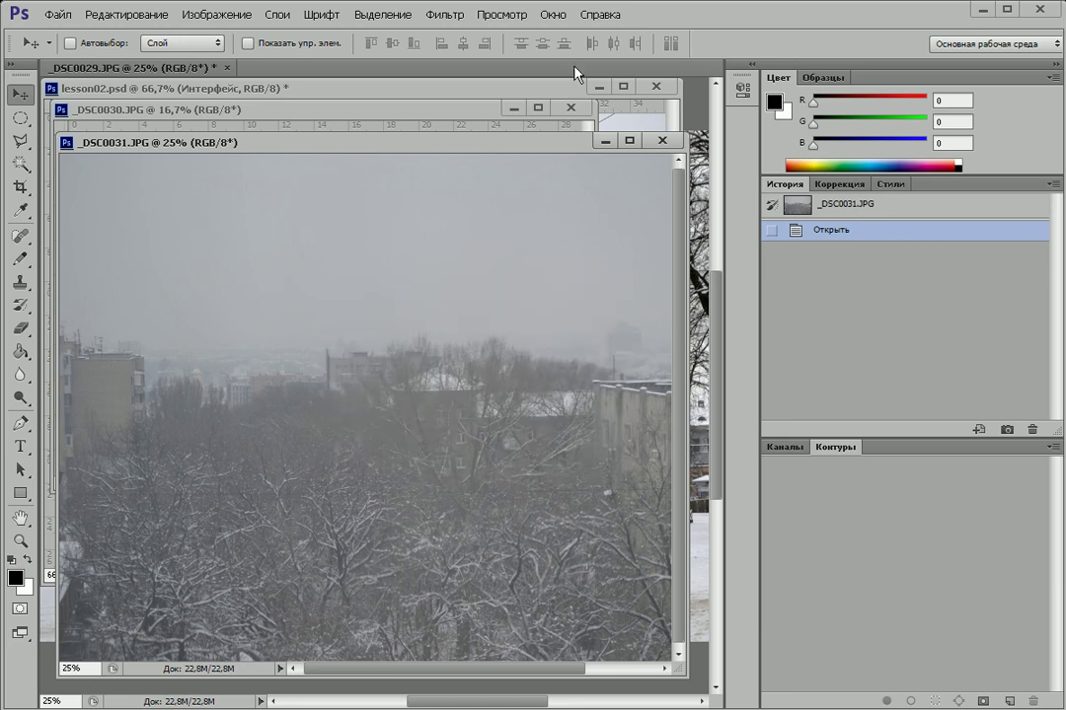
Reopen Слои from the Окно menu and dock it with the Каналы and Контуры tabs
{"action": "left_click", "coordinate": [556, 22]}
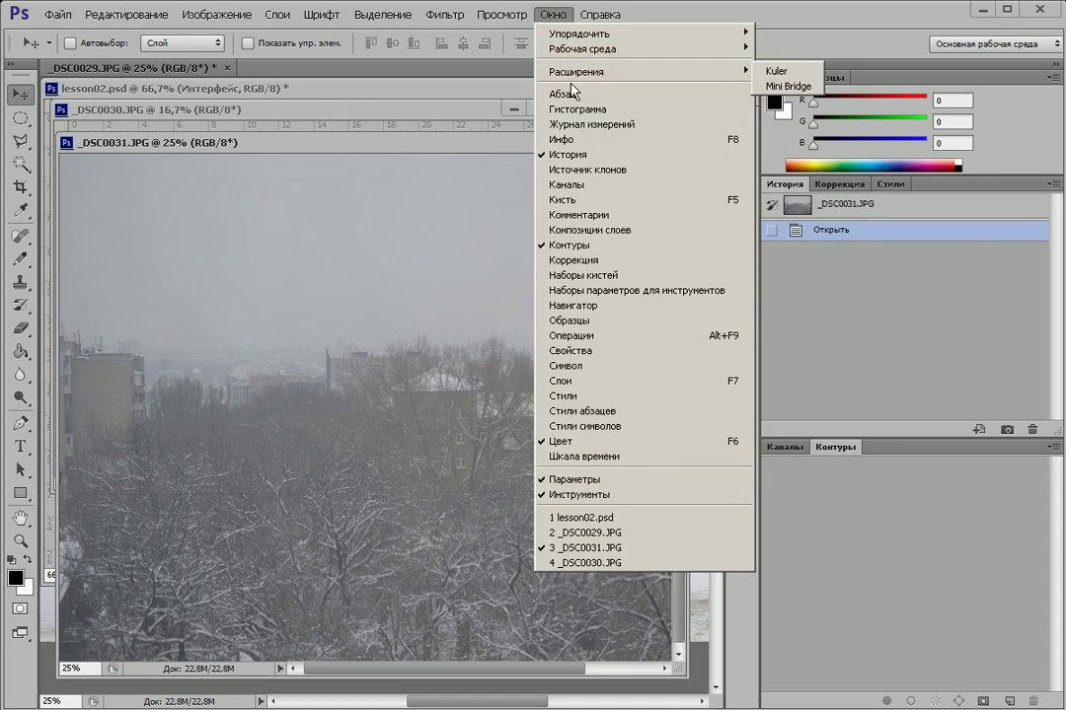
{"action": "left_click", "coordinate": [596, 381]}
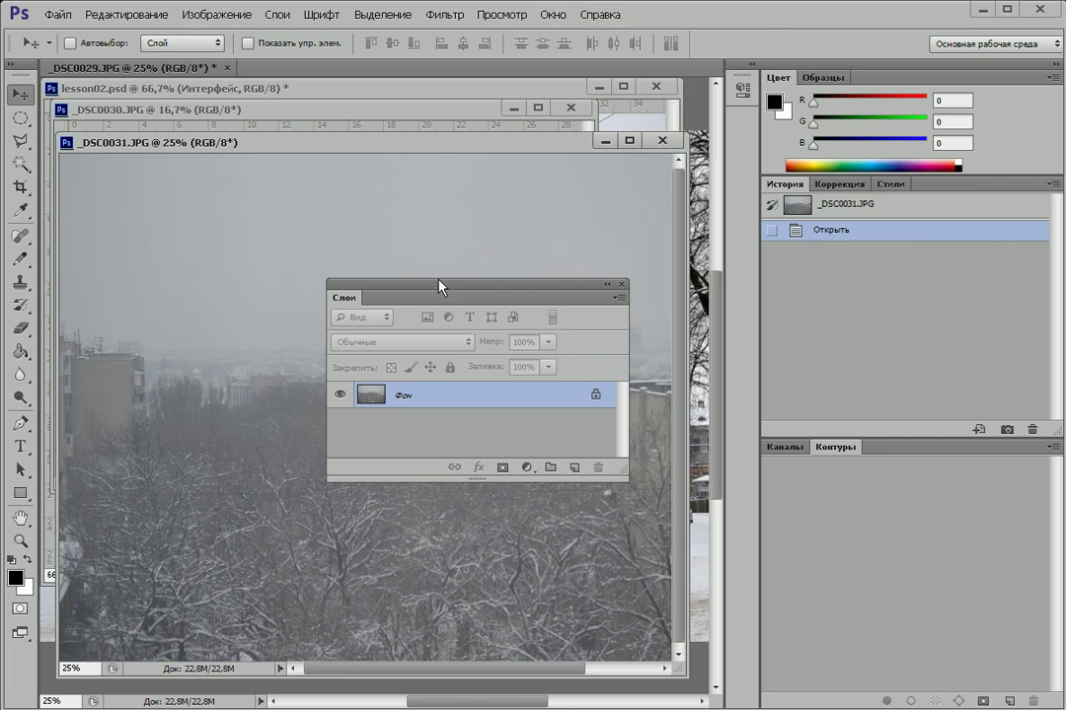
{"action": "mouse_move", "coordinate": [428, 293]}
{"action": "left_mouse_down"}
{"action": "mouse_move", "coordinate": [504, 368]}
{"action": "mouse_move", "coordinate": [792, 452]}
{"action": "left_mouse_up"}
{"action": "left_click_drag", "start_coordinate": [882, 450], "coordinate": [792, 456]}
{"action": "left_click", "coordinate": [837, 449]}
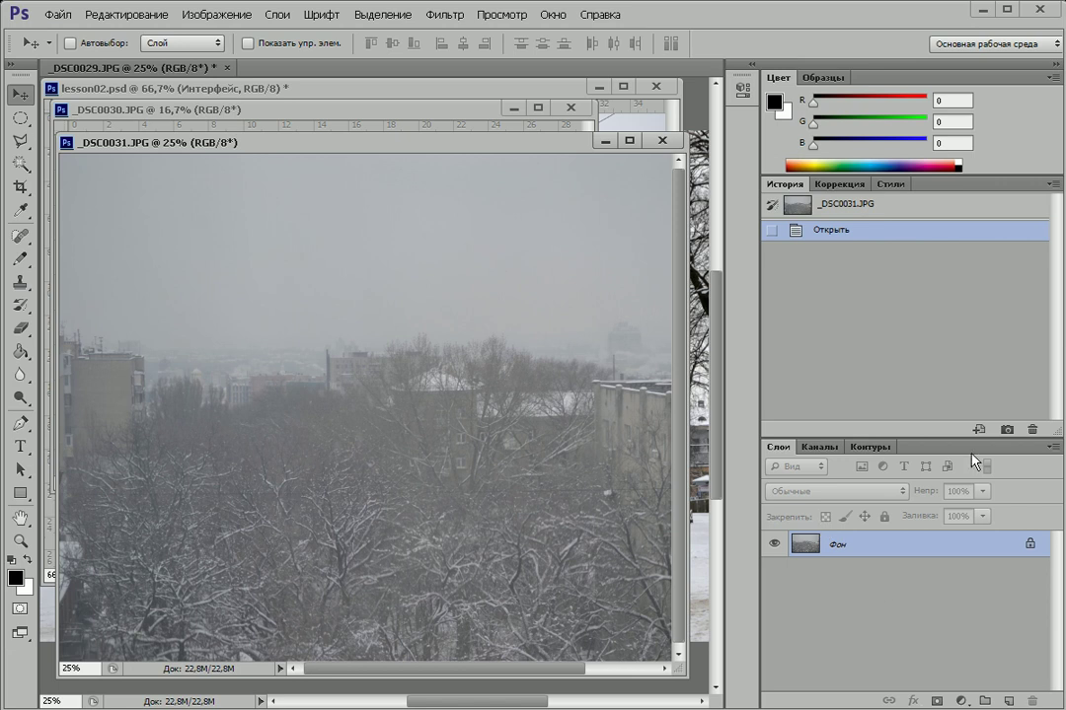
Collapse the panel dock to icons and preview the Стили, Слои and Каналы panels
{"action": "left_click", "coordinate": [1057, 66]}
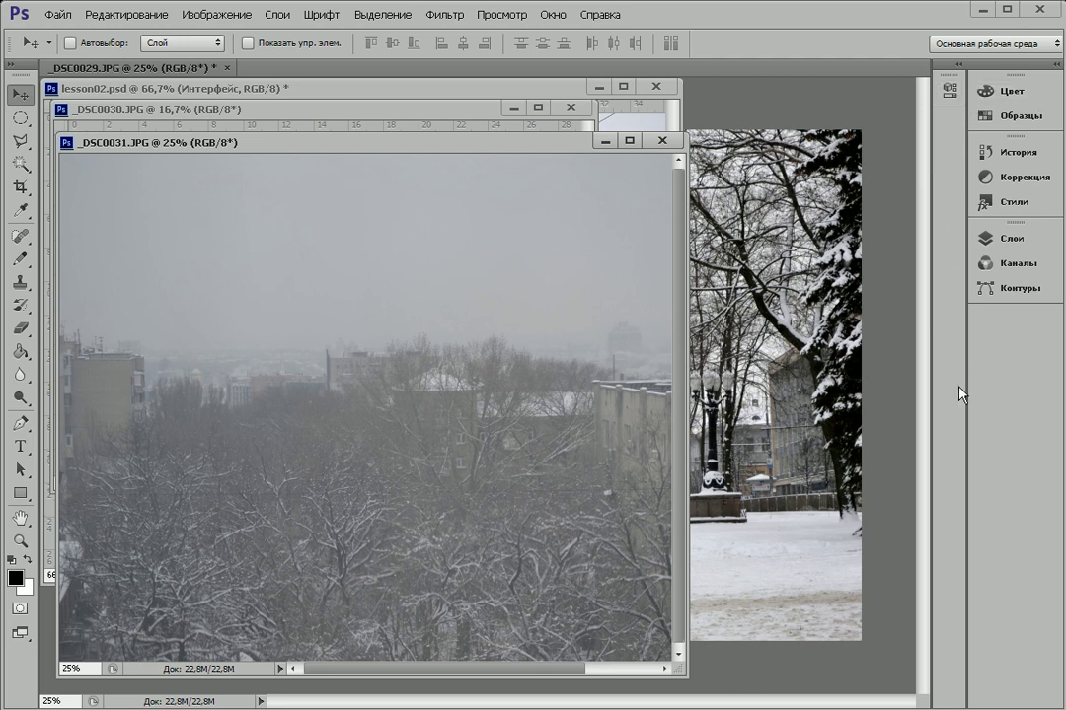
{"action": "left_click", "coordinate": [1013, 201]}
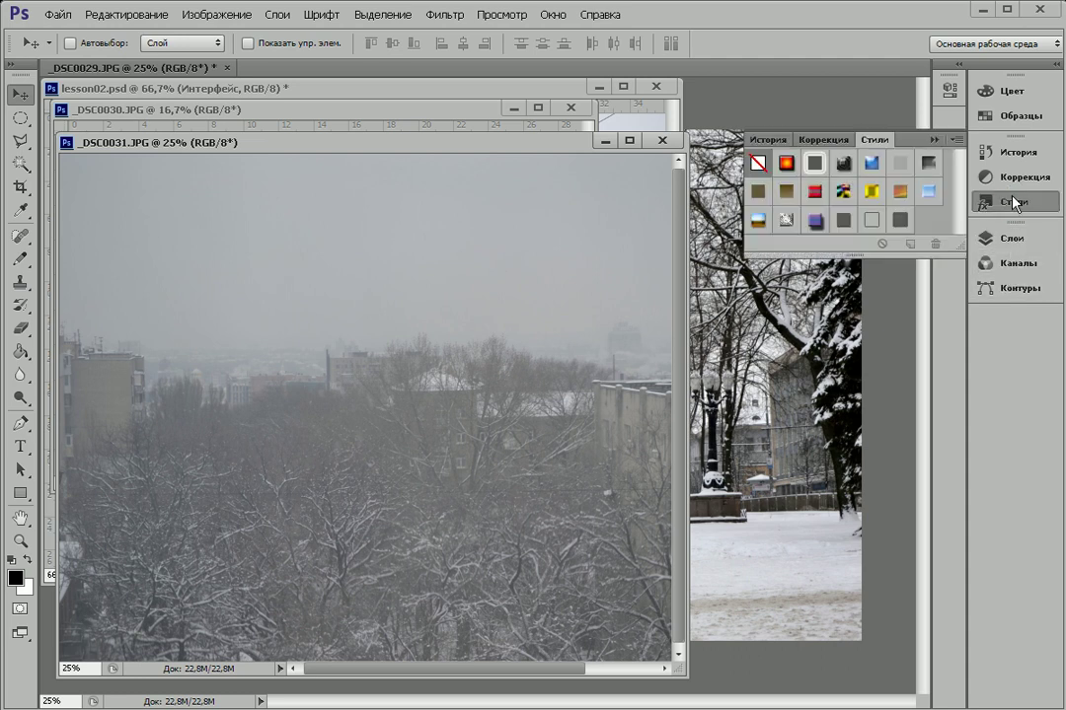
{"action": "left_click", "coordinate": [1013, 202]}
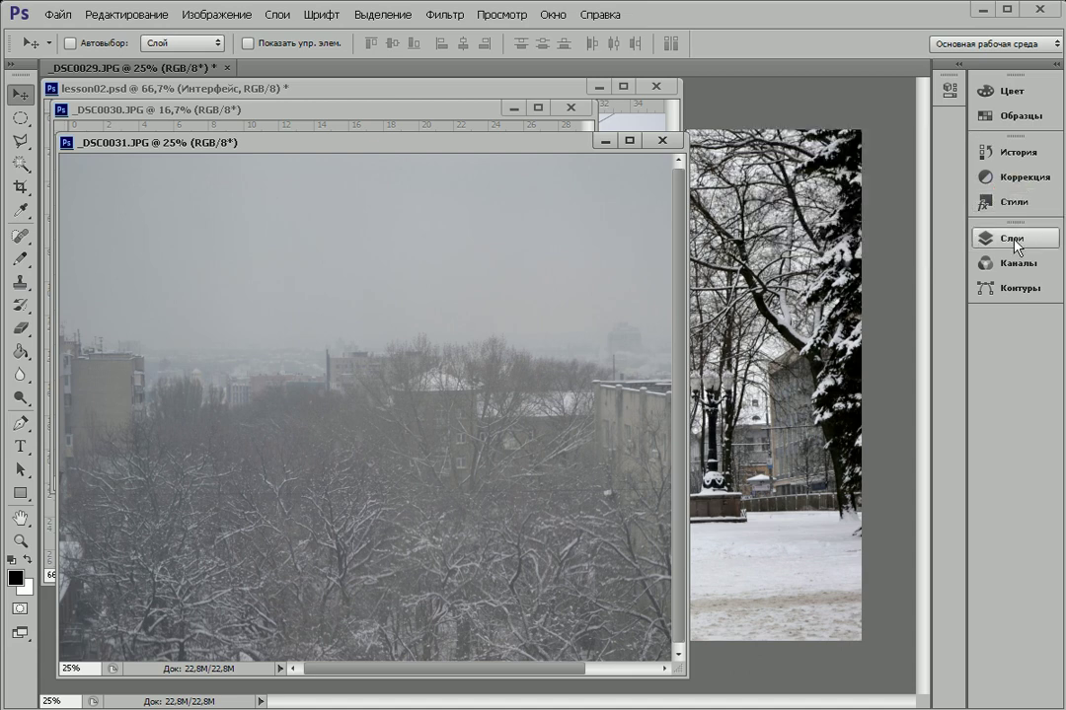
{"action": "left_click", "coordinate": [1013, 240]}
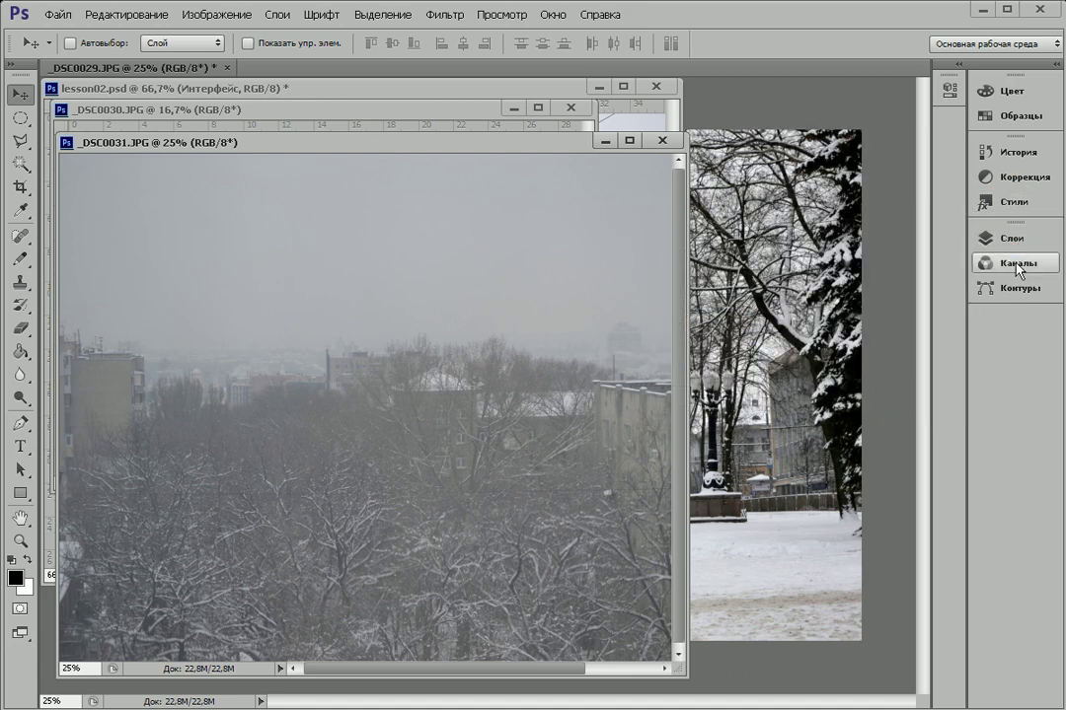
{"action": "left_click", "coordinate": [1017, 264]}
{"action": "left_click", "coordinate": [1017, 267]}
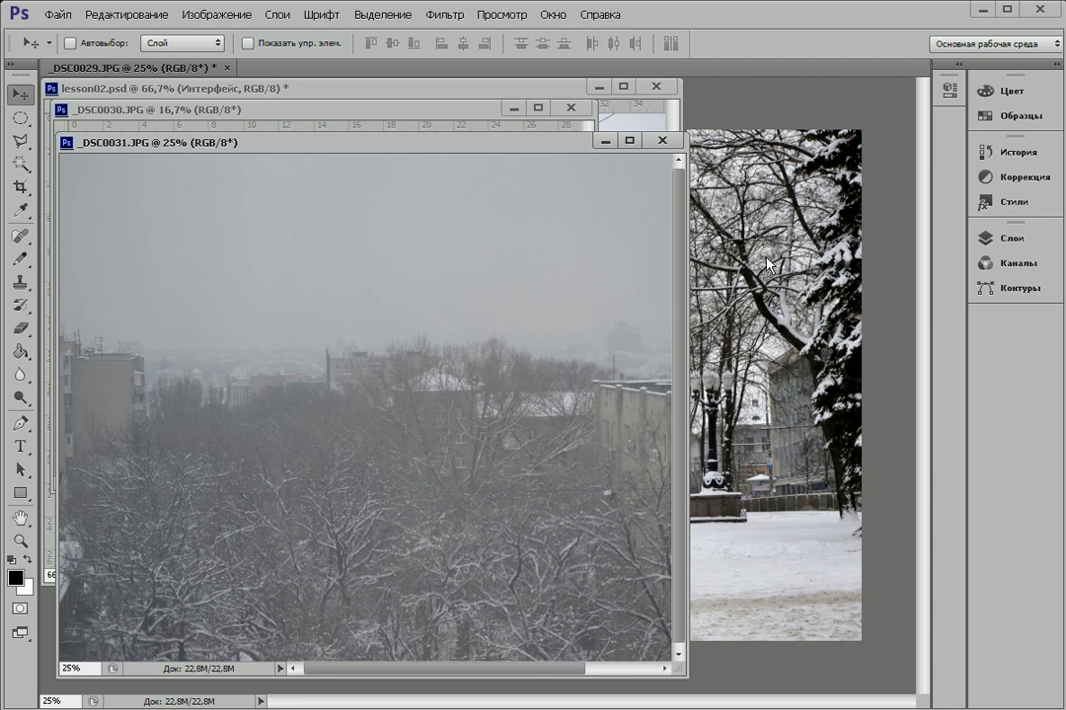
Hide and restore the toolbox, options bar and panels with Tab
{"action": "key", "text": "Tab"}
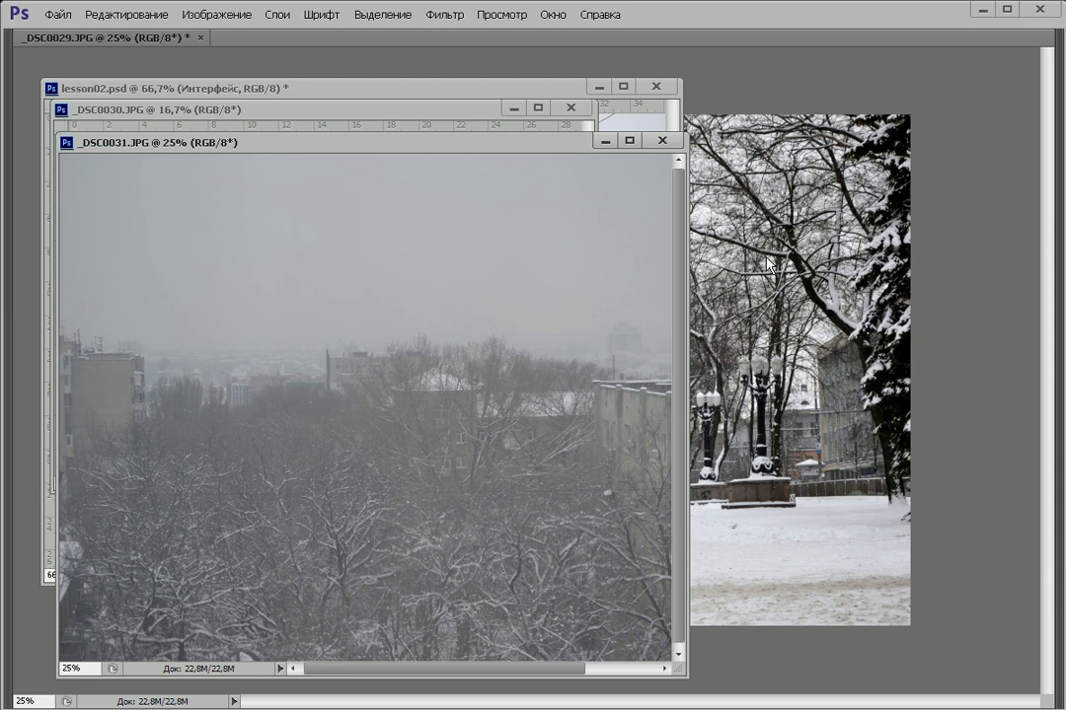
{"action": "key", "text": "Tab"}
{"action": "key", "text": "Tab"}
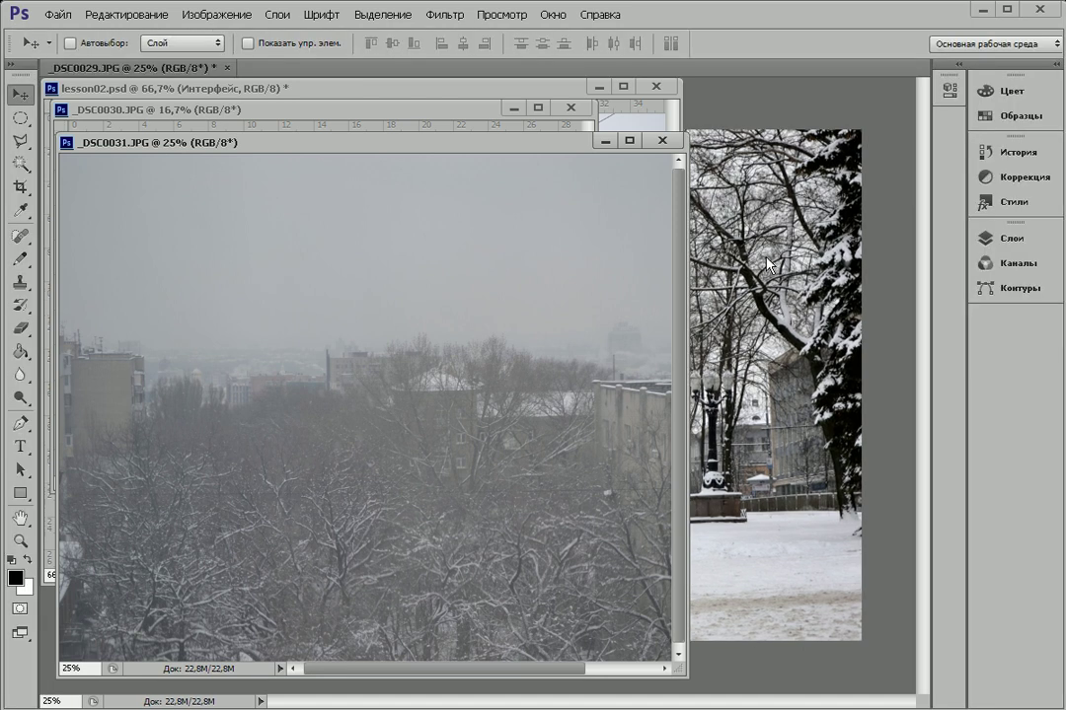
{"action": "key", "text": "alt+Tab"}
{"action": "key", "text": "Tab"}
{"action": "key", "text": "Tab"}
{"action": "key", "text": "Tab"}
{"action": "key", "text": "Tab"}
Toggle only the right-side panels off and on twice with Shift+Tab
{"action": "key", "text": "shift+Tab"}
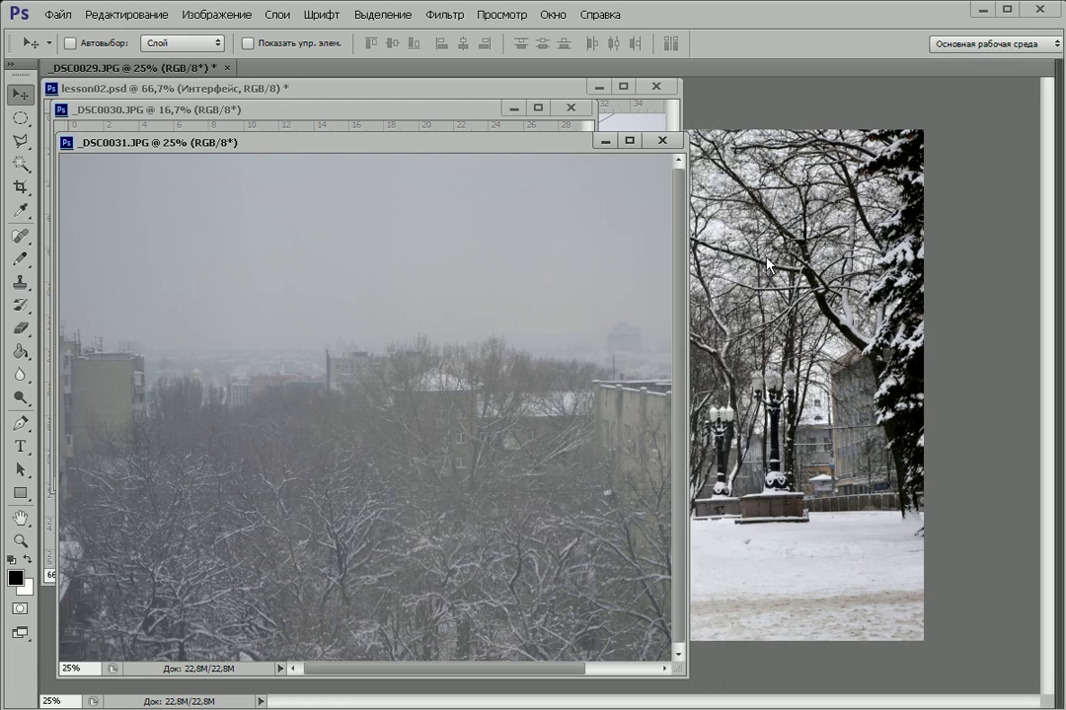
{"action": "key", "text": "shift+Tab"}
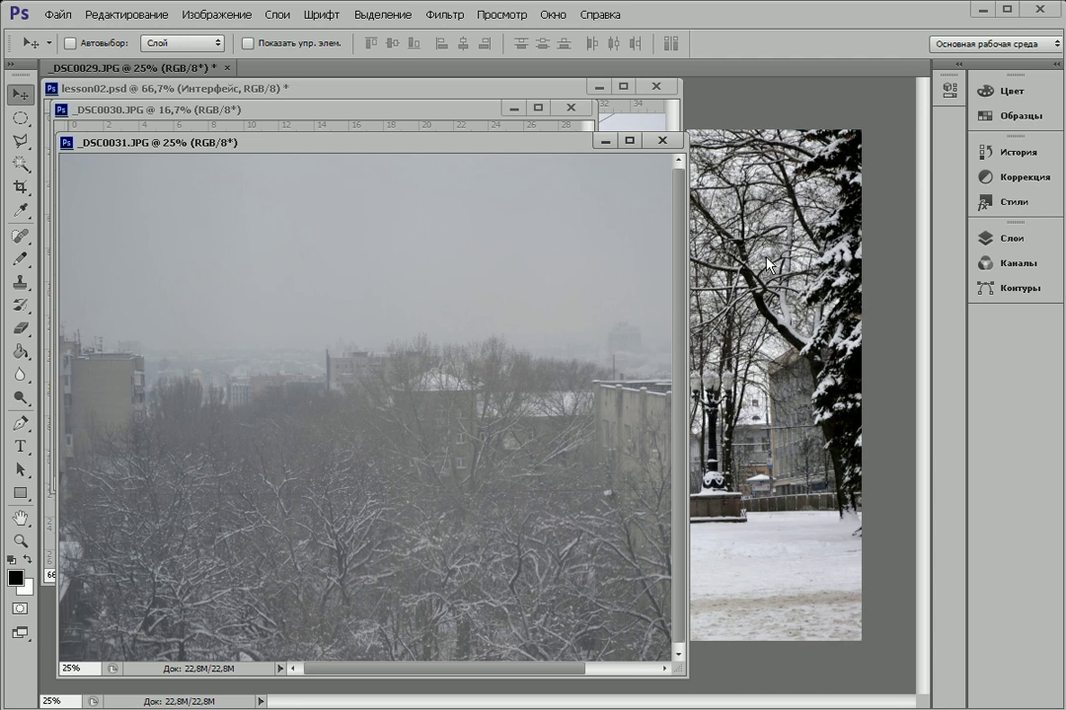
{"action": "key", "text": "shift+Tab"}
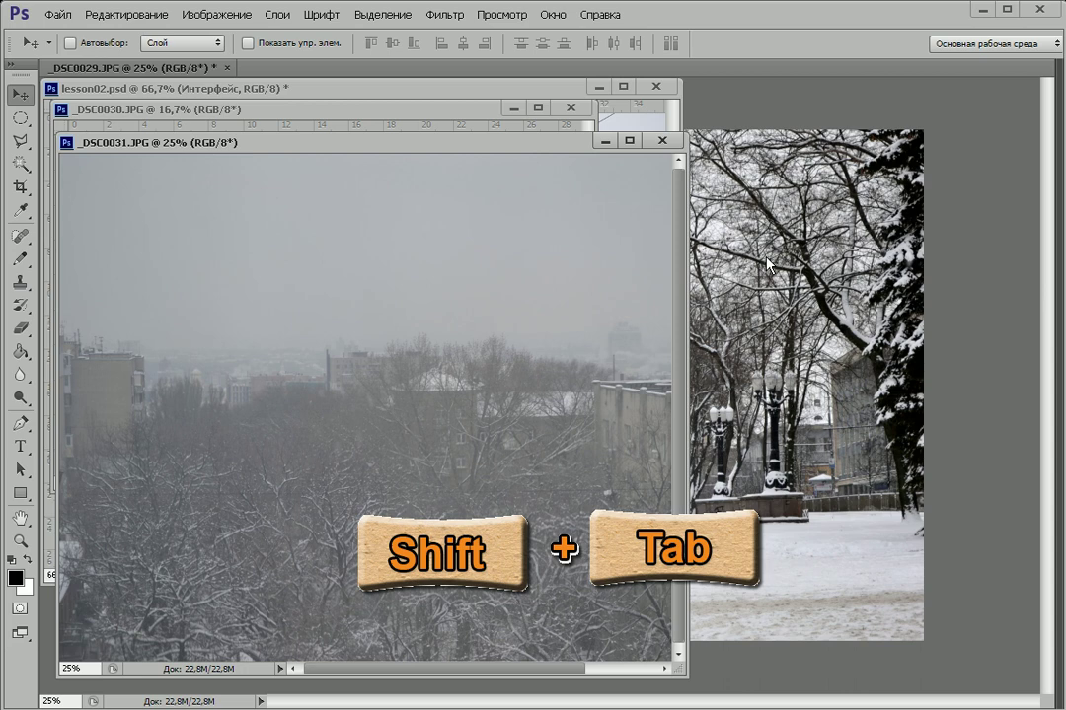
{"action": "key", "text": "shift+Tab"}
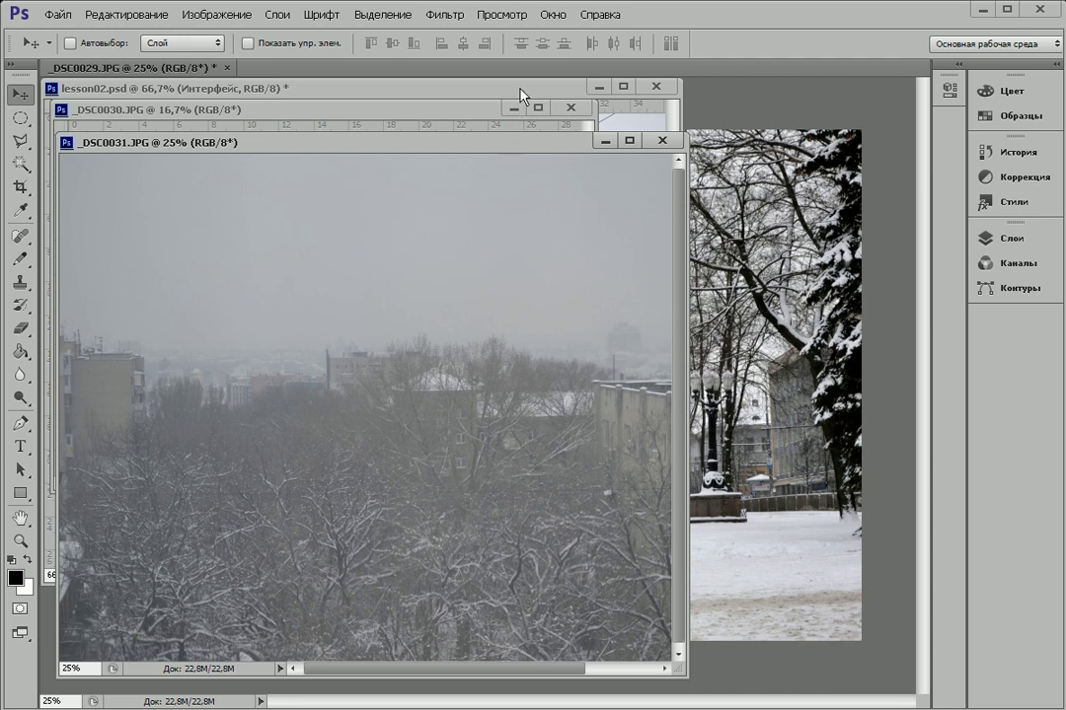
Bring lesson02.psd forward via the Window menu, cycle documents with Ctrl+F6, and reposition its window
{"action": "left_click", "coordinate": [548, 16]}
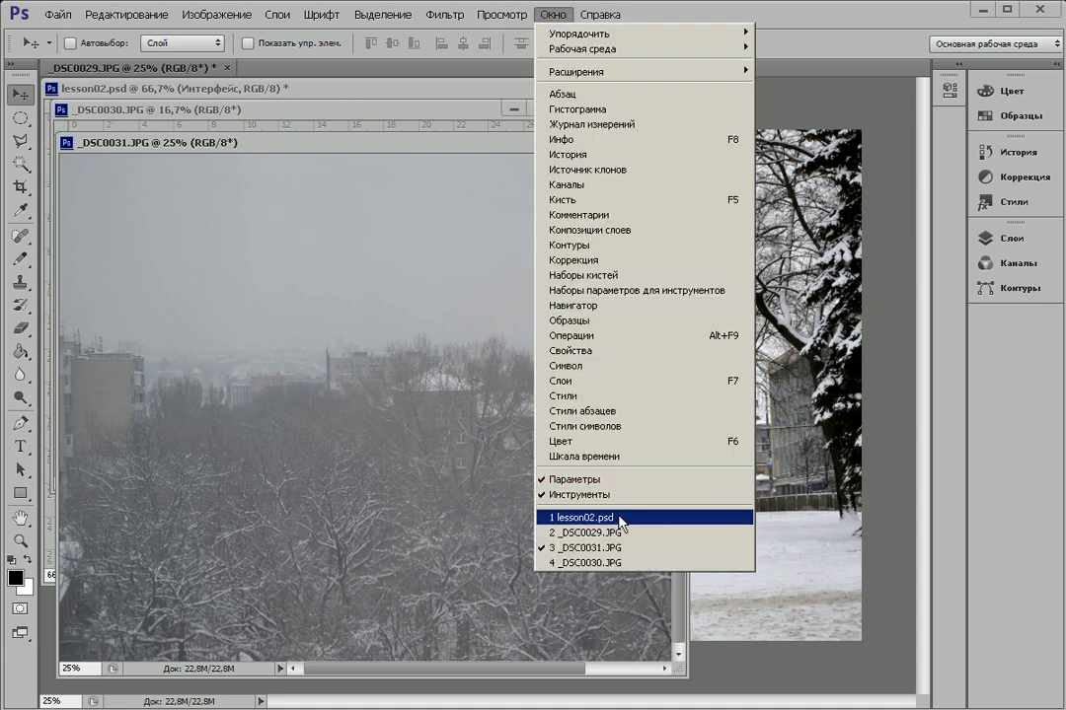
{"action": "left_click", "coordinate": [623, 512]}
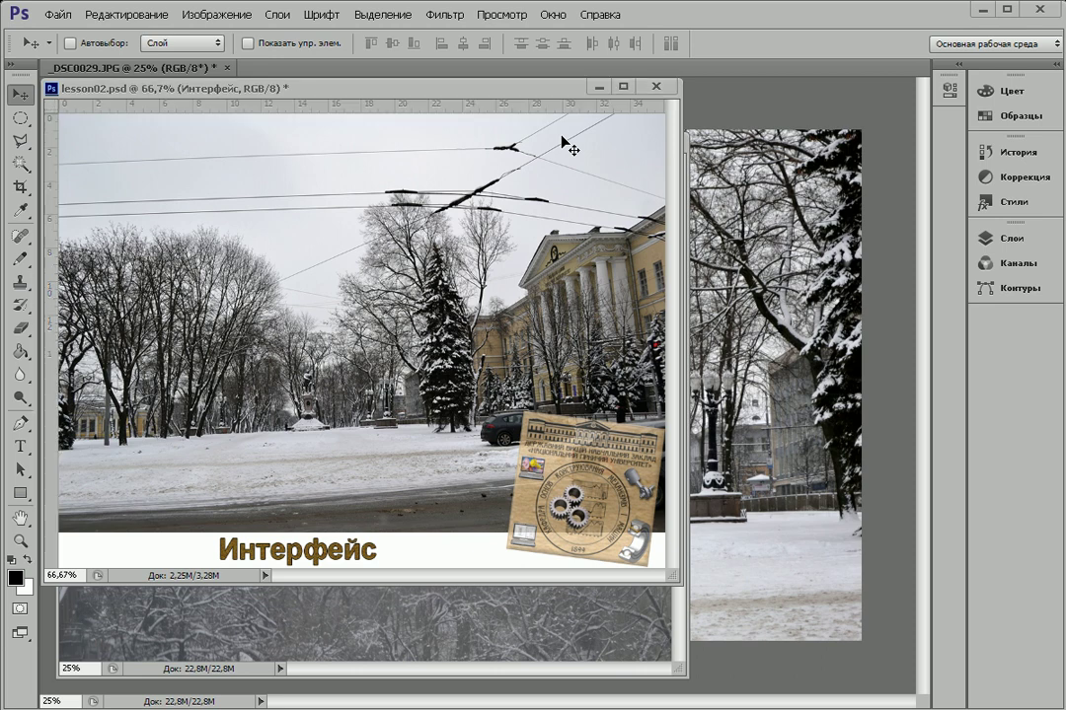
{"action": "key", "text": "ctrl+F6"}
{"action": "key", "text": "ctrl+F6"}
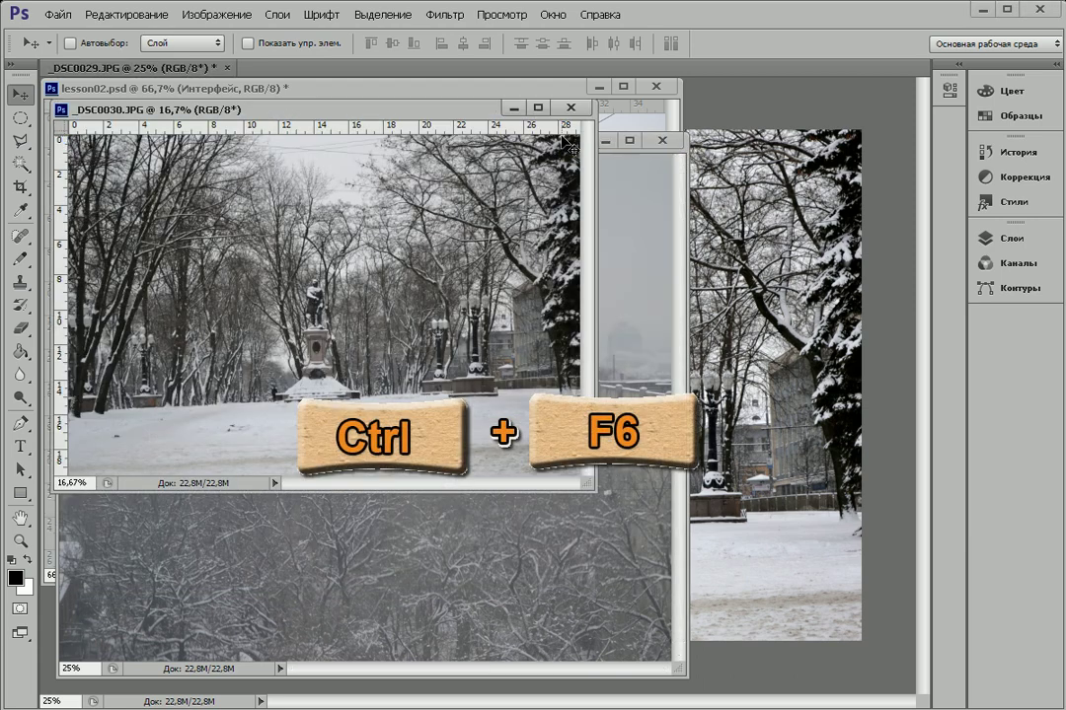
{"action": "key", "text": "ctrl+F6"}
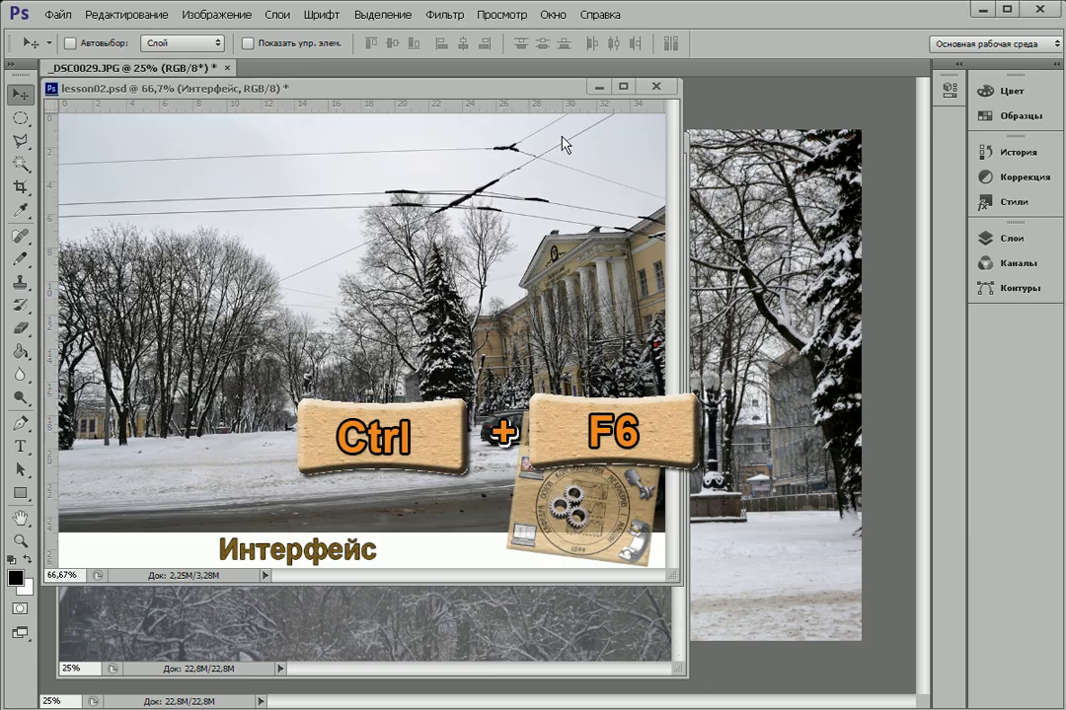
{"action": "key", "text": "ctrl+F6"}
{"action": "key", "text": "ctrl+F6"}
{"action": "key", "text": "ctrl+F6"}
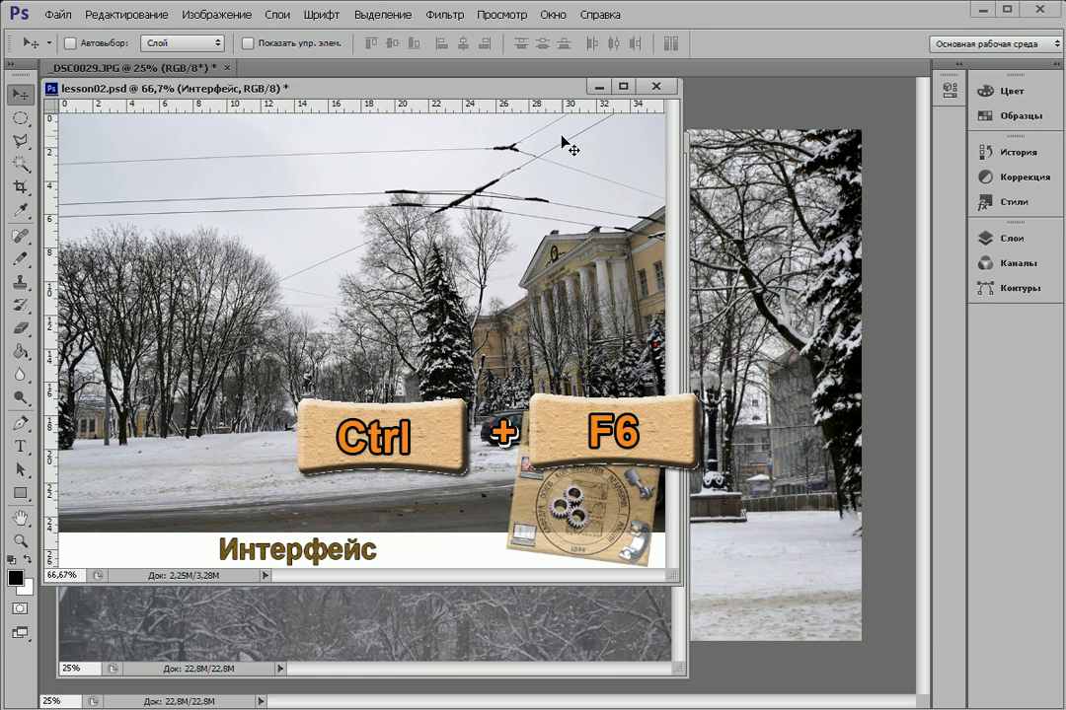
{"action": "left_click", "coordinate": [552, 14]}
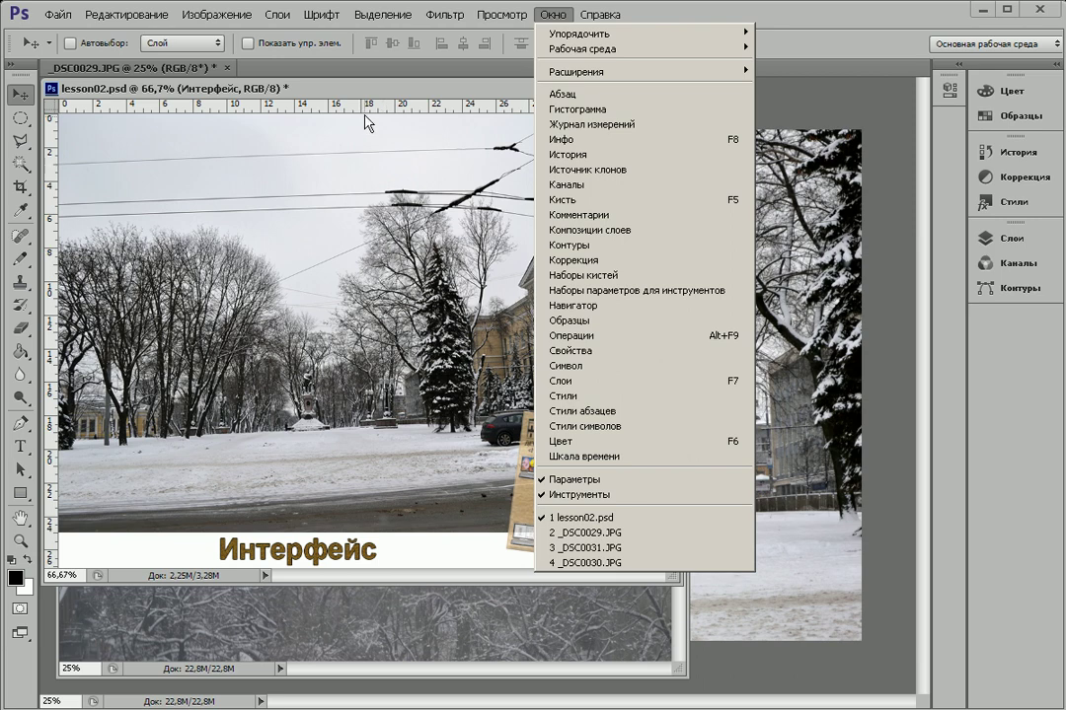
{"action": "left_click_drag", "start_coordinate": [382, 90], "coordinate": [400, 98]}
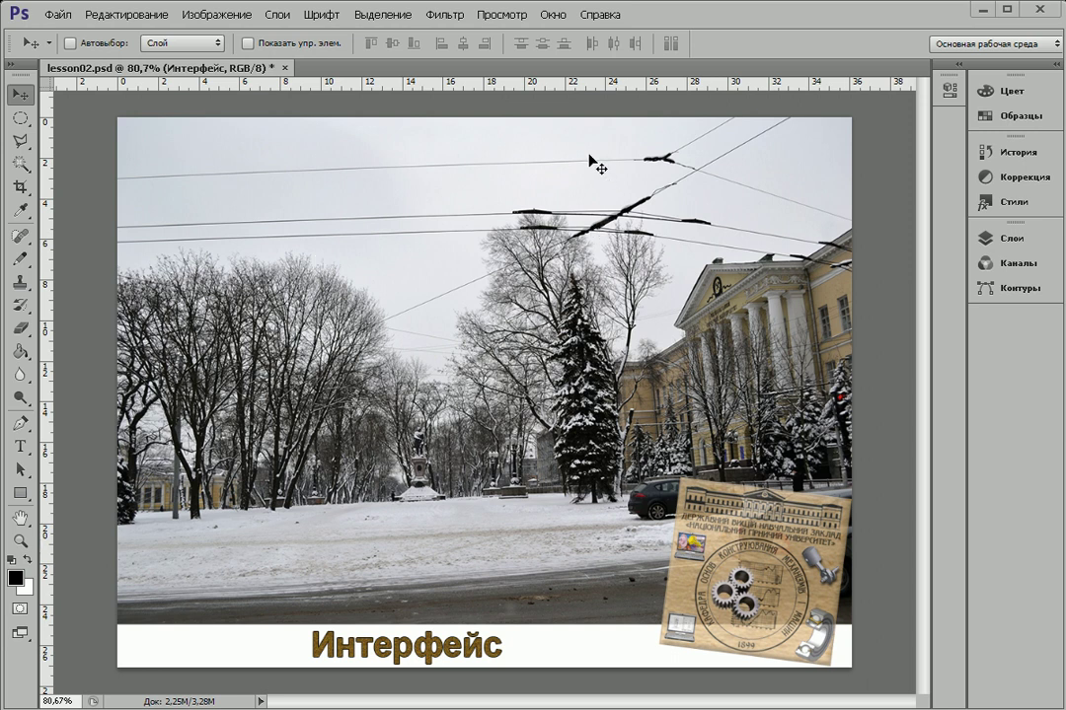
Show the Navigator panel and zoom the photo to about 180% with its slider
{"action": "left_click", "coordinate": [553, 15]}
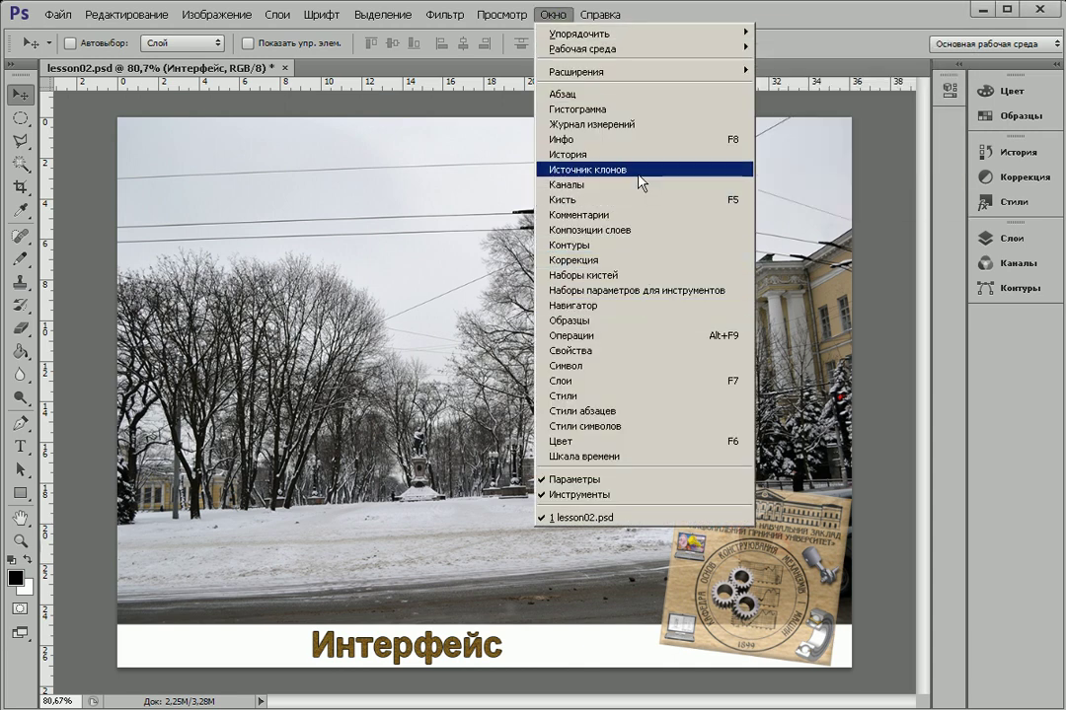
{"action": "left_click", "coordinate": [572, 305]}
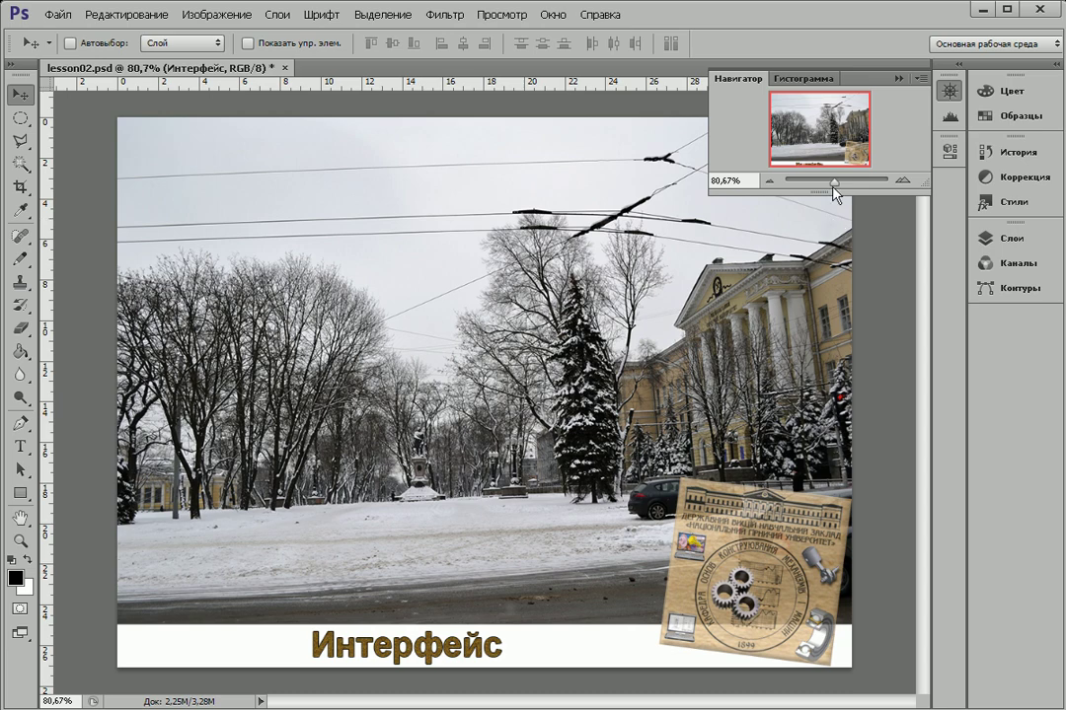
{"action": "left_click_drag", "start_coordinate": [835, 184], "coordinate": [846, 186]}
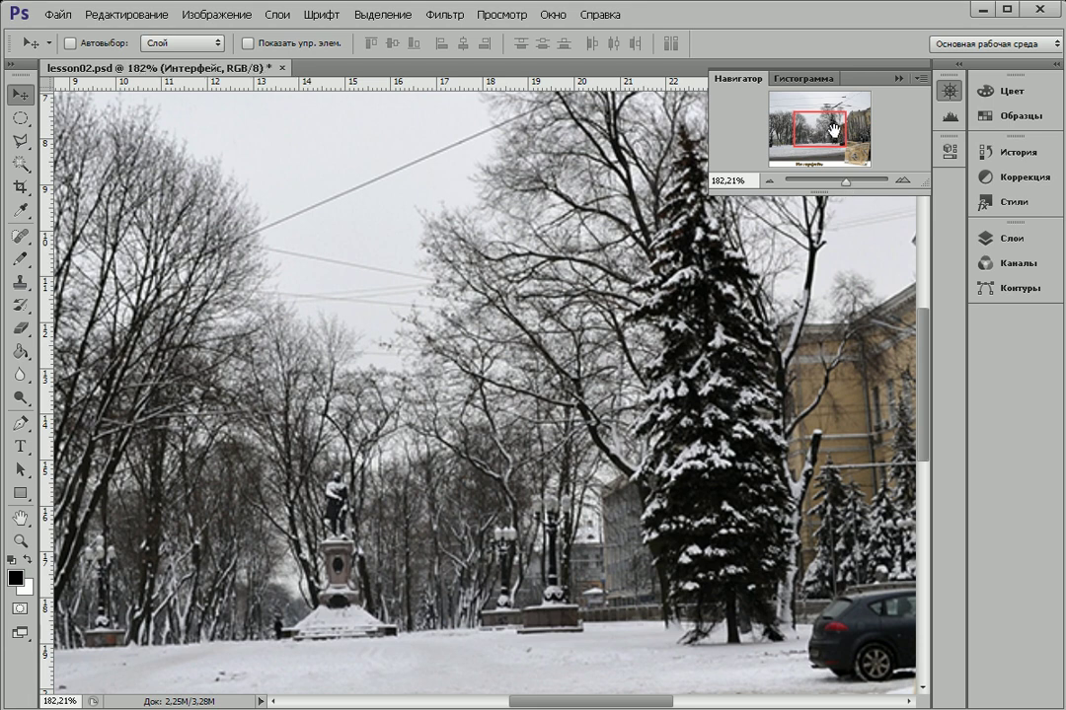
{"action": "mouse_move", "coordinate": [835, 127]}
{"action": "left_mouse_down"}
{"action": "mouse_move", "coordinate": [813, 136]}
{"action": "mouse_move", "coordinate": [807, 120]}
{"action": "mouse_move", "coordinate": [845, 115]}
{"action": "mouse_move", "coordinate": [845, 134]}
{"action": "left_mouse_up"}
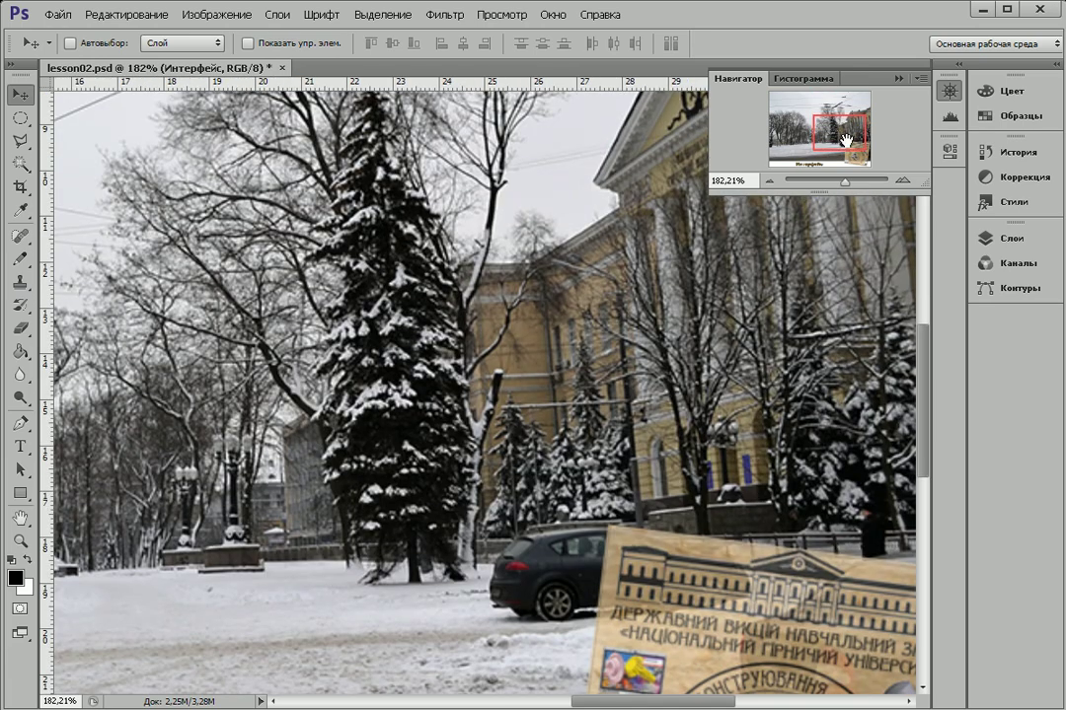
{"action": "left_click_drag", "start_coordinate": [848, 187], "coordinate": [845, 188]}
Set the Navigator zoom to 200% and drag the view box onto the emblem at lower right
{"action": "left_click", "coordinate": [730, 180]}
{"action": "type", "text": "200"}
{"action": "key", "text": "Return"}
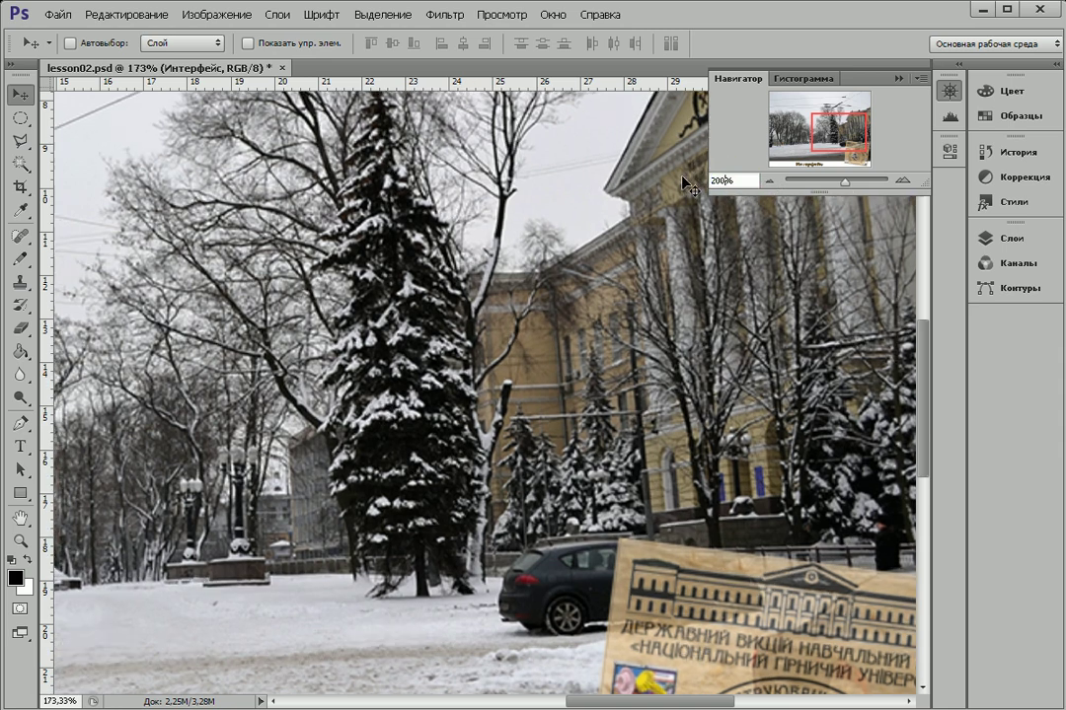
{"action": "mouse_move", "coordinate": [823, 129]}
{"action": "left_mouse_down"}
{"action": "mouse_move", "coordinate": [795, 126]}
{"action": "mouse_move", "coordinate": [804, 128]}
{"action": "left_mouse_up"}
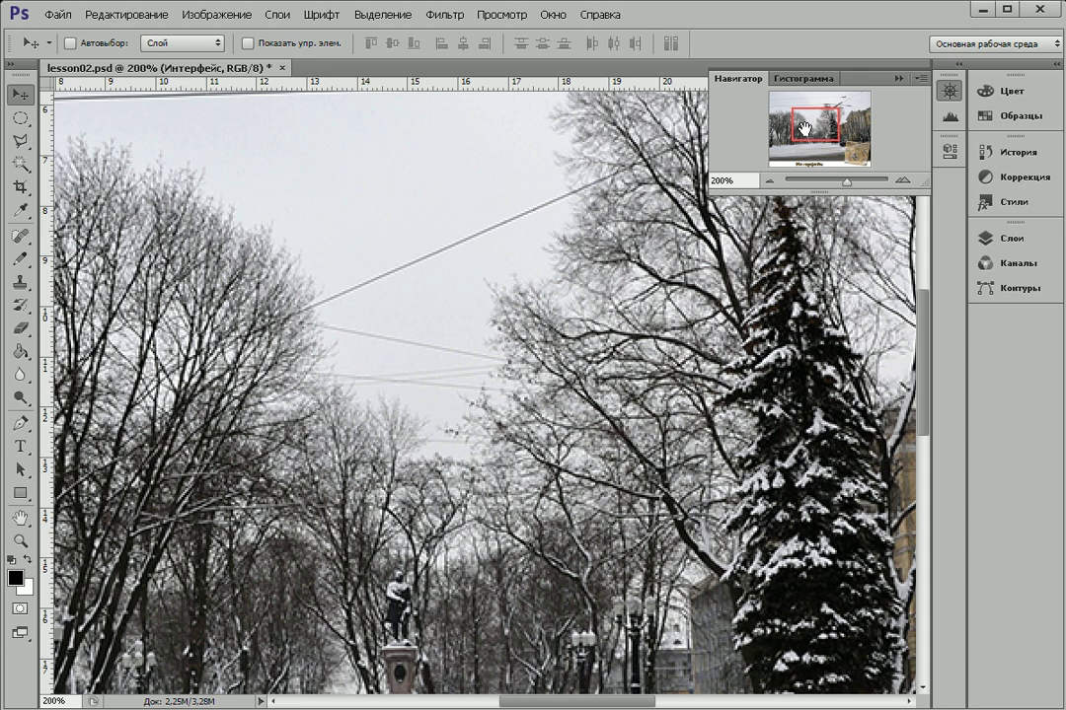
{"action": "left_click_drag", "start_coordinate": [804, 129], "coordinate": [812, 141]}
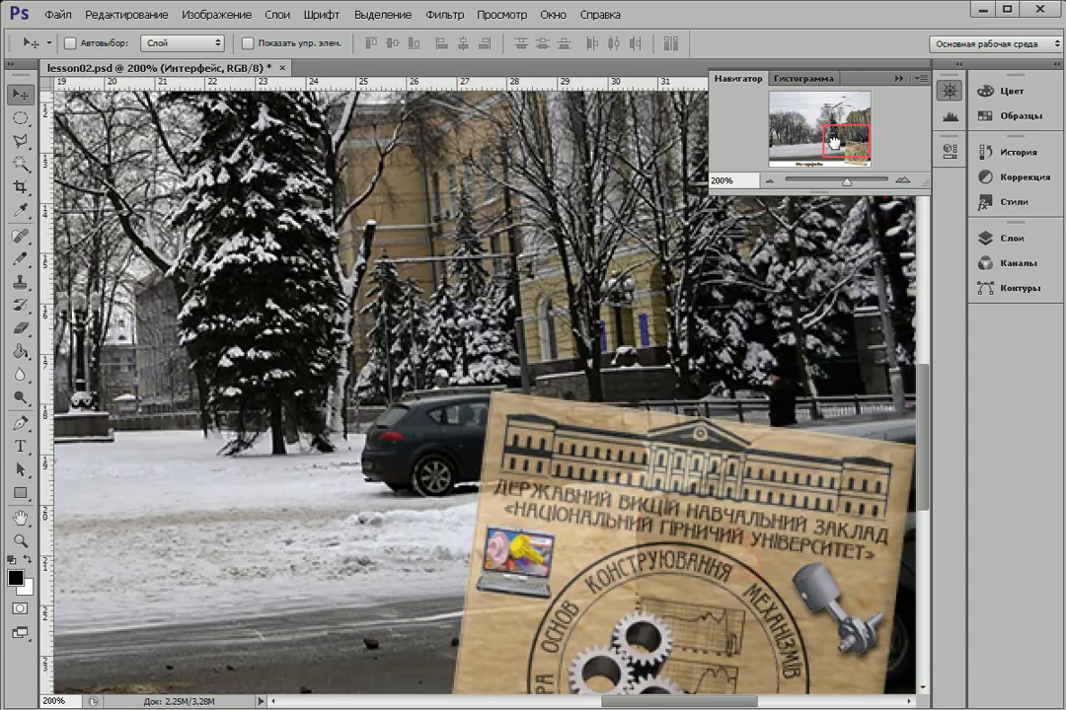
{"action": "left_click_drag", "start_coordinate": [834, 145], "coordinate": [839, 148]}
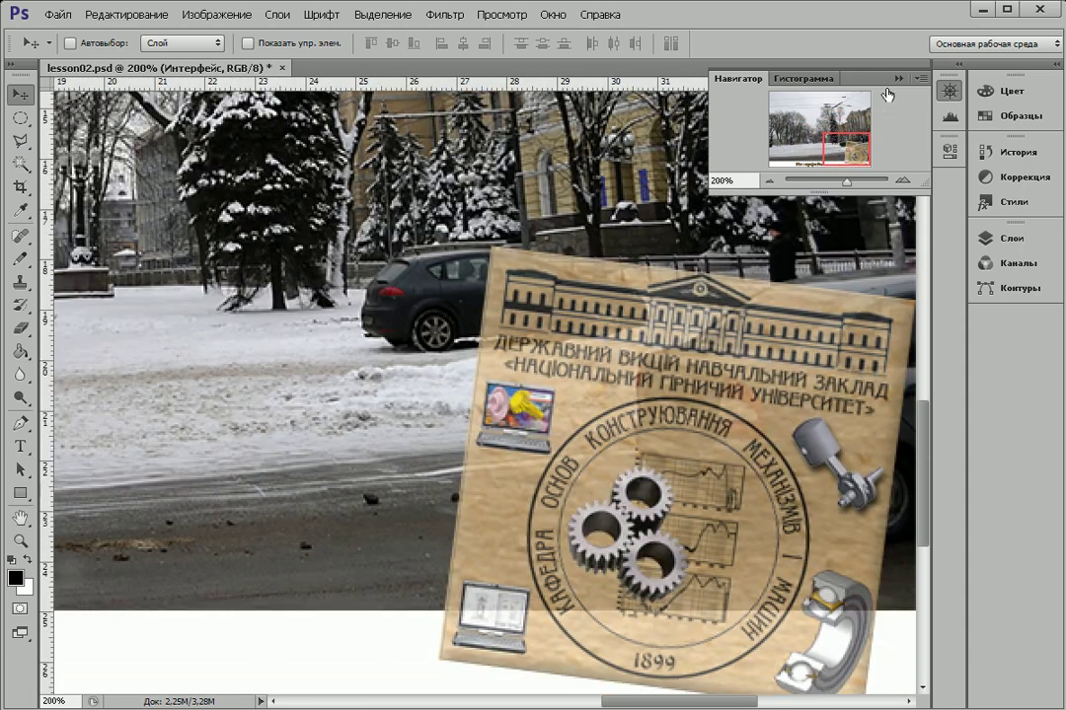
Collapse the Navigator panel and Alt+scroll to zoom the canvas in and out
{"action": "left_click", "coordinate": [898, 78]}
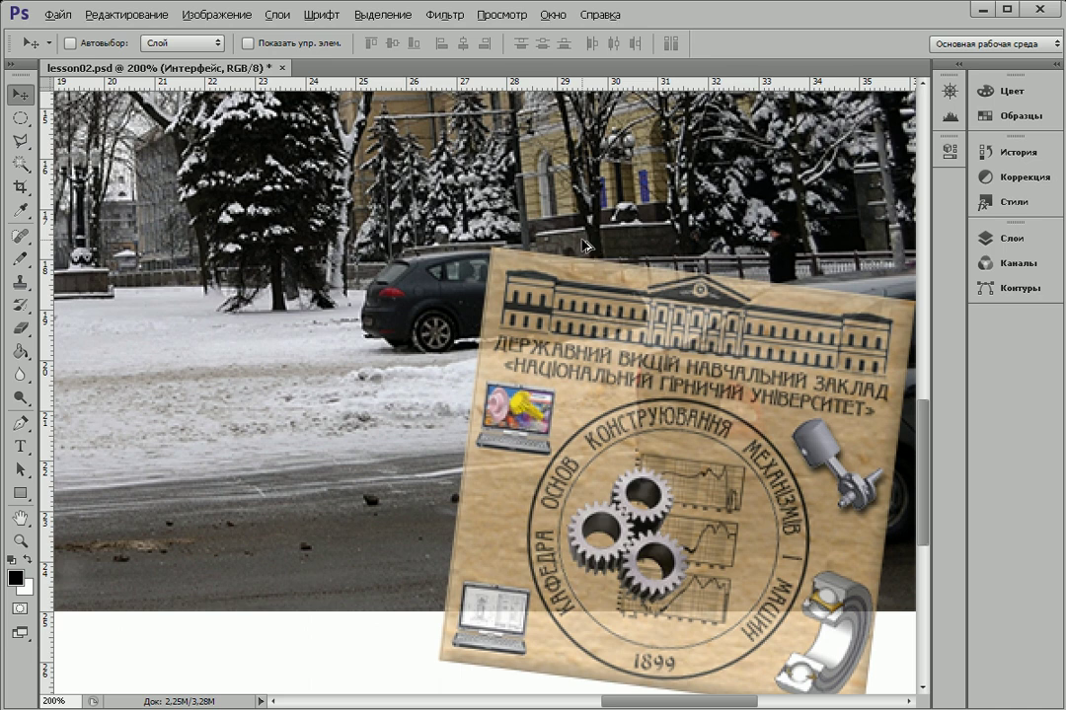
{"action": "scroll", "coordinate": [585, 244], "scroll_direction": "down", "scroll_amount": 2}
{"action": "scroll", "coordinate": [585, 244], "scroll_direction": "down", "scroll_amount": 2}
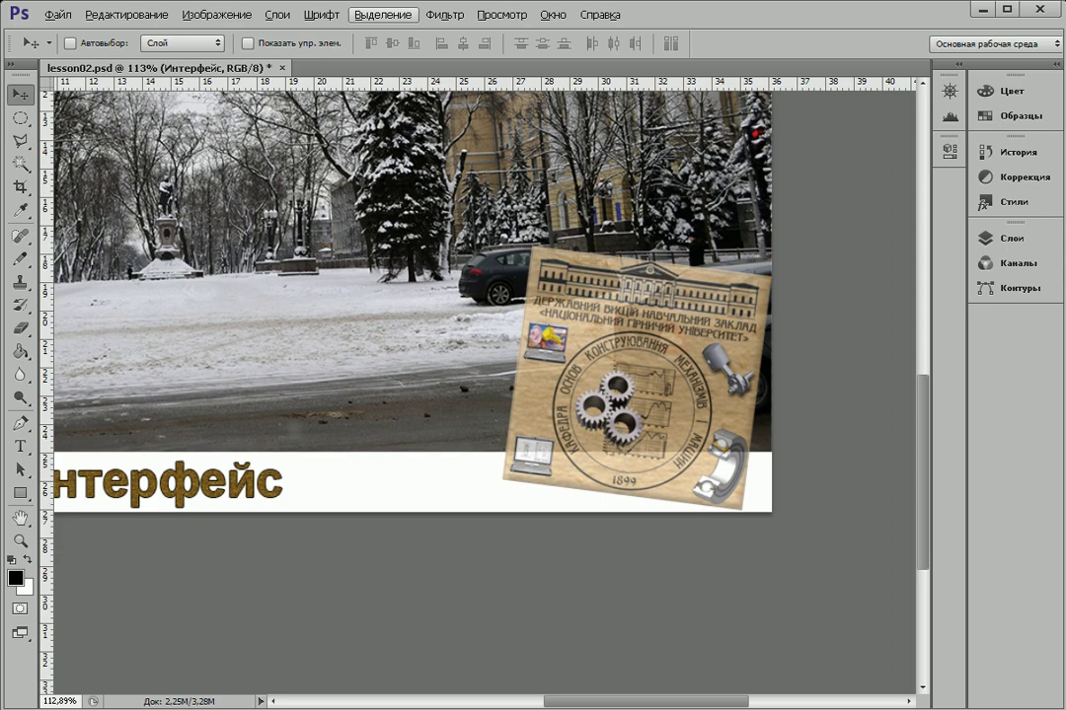
{"action": "scroll", "coordinate": [320, 178], "scroll_direction": "up", "scroll_amount": 1}
{"action": "scroll", "coordinate": [320, 177], "scroll_direction": "up", "scroll_amount": 1}
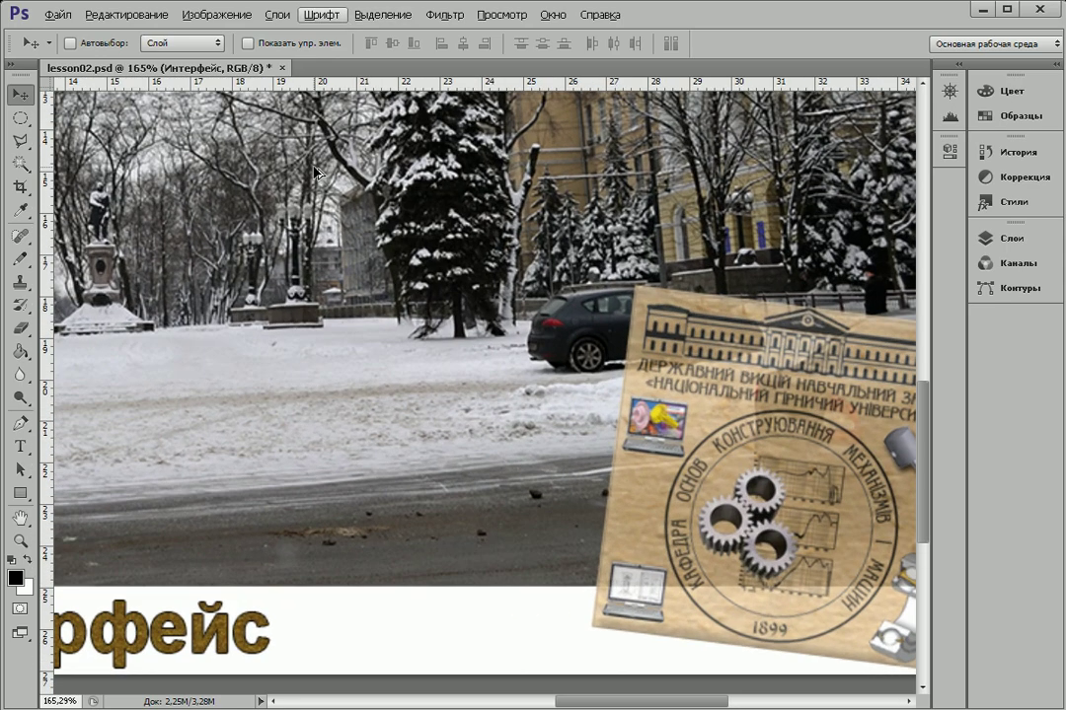
{"action": "scroll", "coordinate": [392, 209], "scroll_direction": "up", "scroll_amount": 2}
{"action": "scroll", "coordinate": [405, 217], "scroll_direction": "up", "scroll_amount": 1}
{"action": "scroll", "coordinate": [415, 222], "scroll_direction": "up", "scroll_amount": 1}
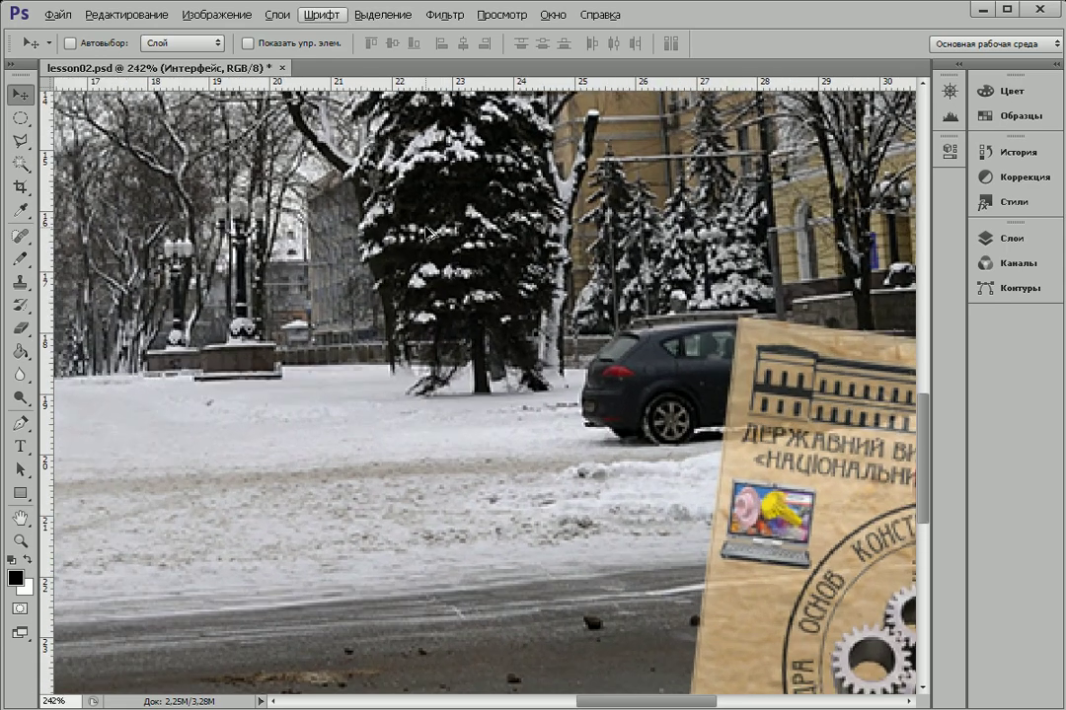
Settle the zoom near 182% and bring up the Edit > Preferences page list
{"action": "scroll", "coordinate": [431, 233], "scroll_direction": "down", "scroll_amount": 1}
{"action": "scroll", "coordinate": [429, 233], "scroll_direction": "down", "scroll_amount": 1}
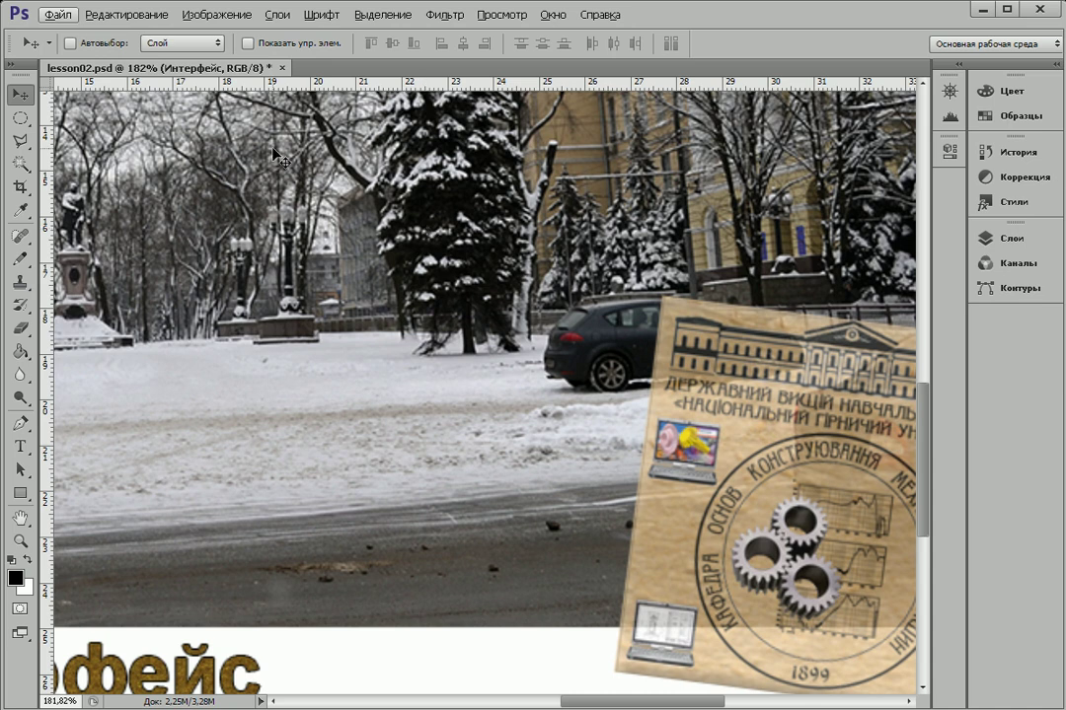
{"action": "left_click", "coordinate": [129, 13]}
{"action": "left_click", "coordinate": [233, 596]}
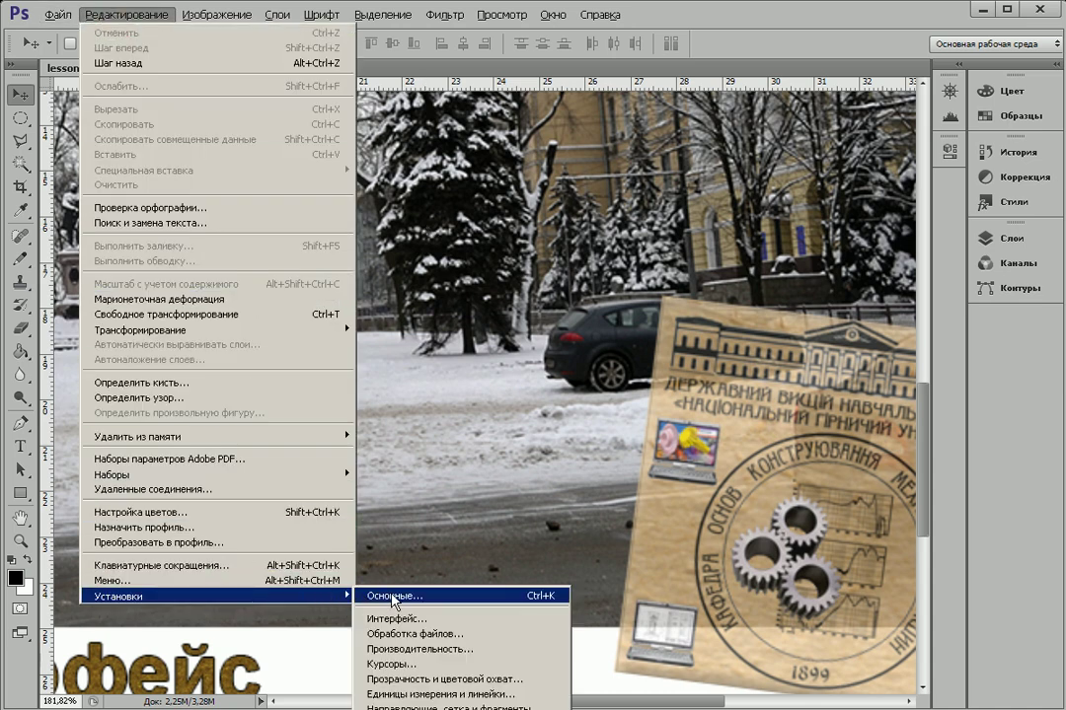
In General preferences, check Zoom with Scroll Wheel and confirm with OK
{"action": "left_click", "coordinate": [390, 597]}
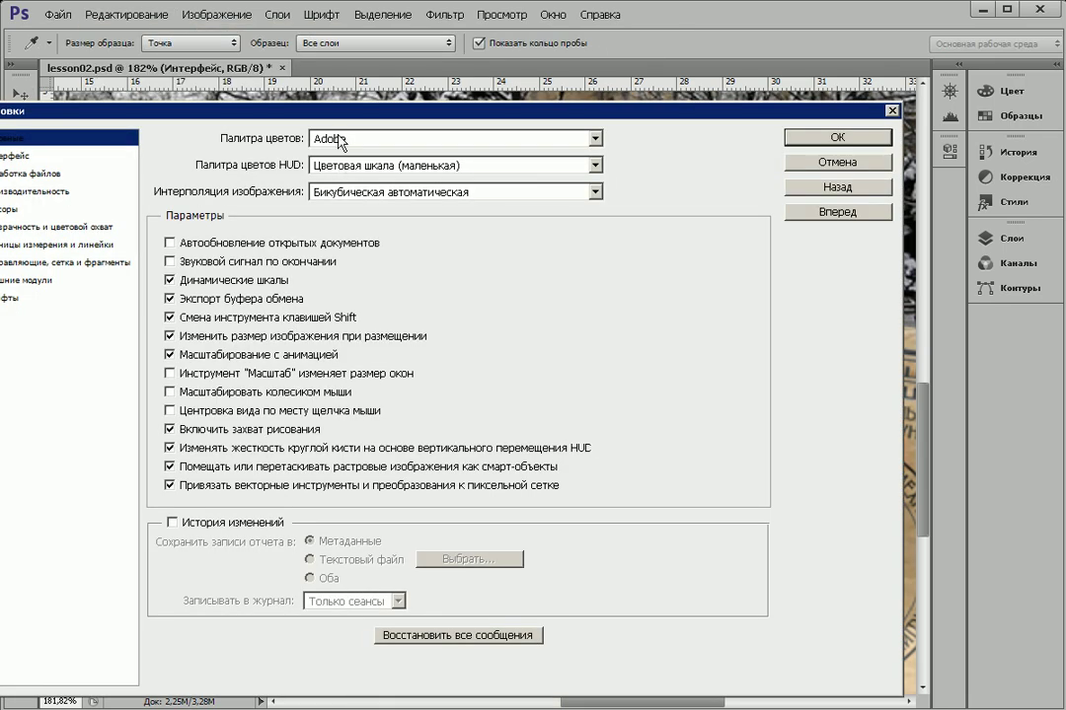
{"action": "left_click_drag", "start_coordinate": [369, 111], "coordinate": [458, 72]}
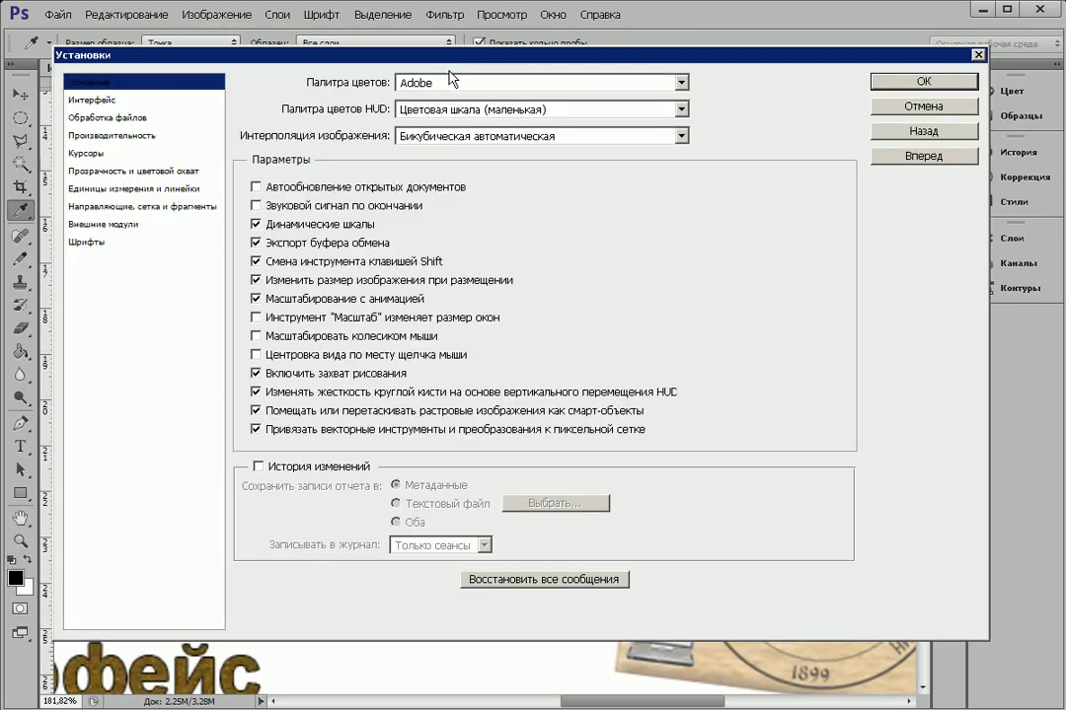
{"action": "left_click", "coordinate": [138, 99]}
{"action": "left_click", "coordinate": [256, 337]}
{"action": "left_click", "coordinate": [913, 84]}
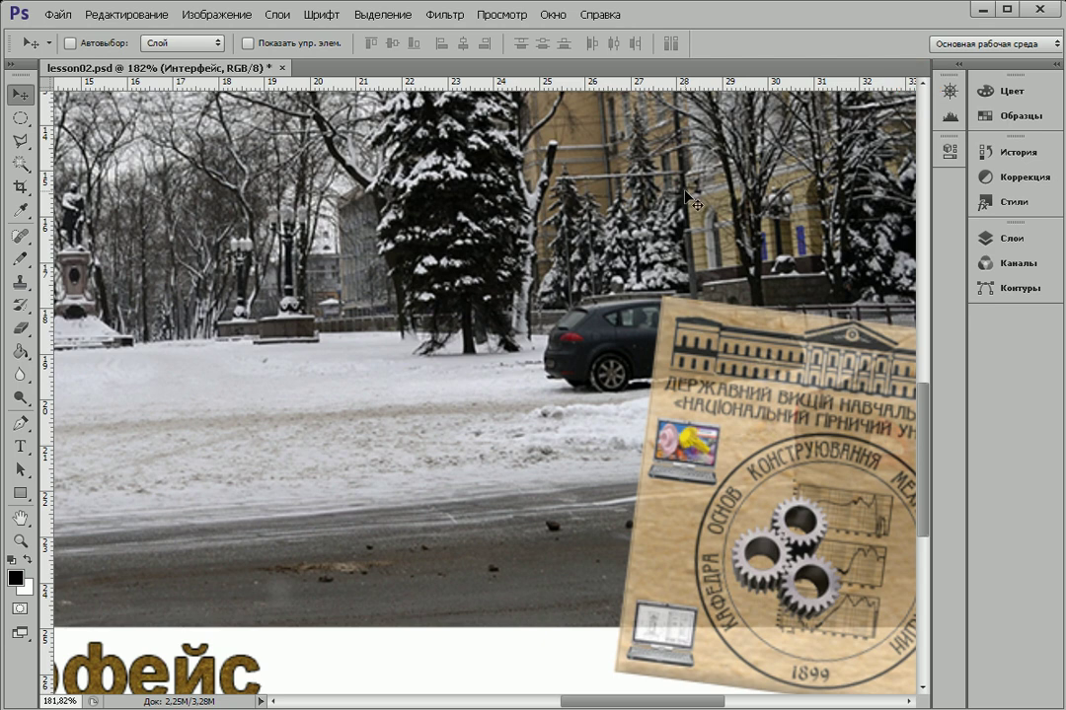
Reopen the Navigator, zoom to about 173%, nudge the view box slightly down, then collapse it
{"action": "scroll", "coordinate": [484, 261], "scroll_direction": "down", "scroll_amount": 2}
{"action": "scroll", "coordinate": [483, 262], "scroll_direction": "down", "scroll_amount": 1}
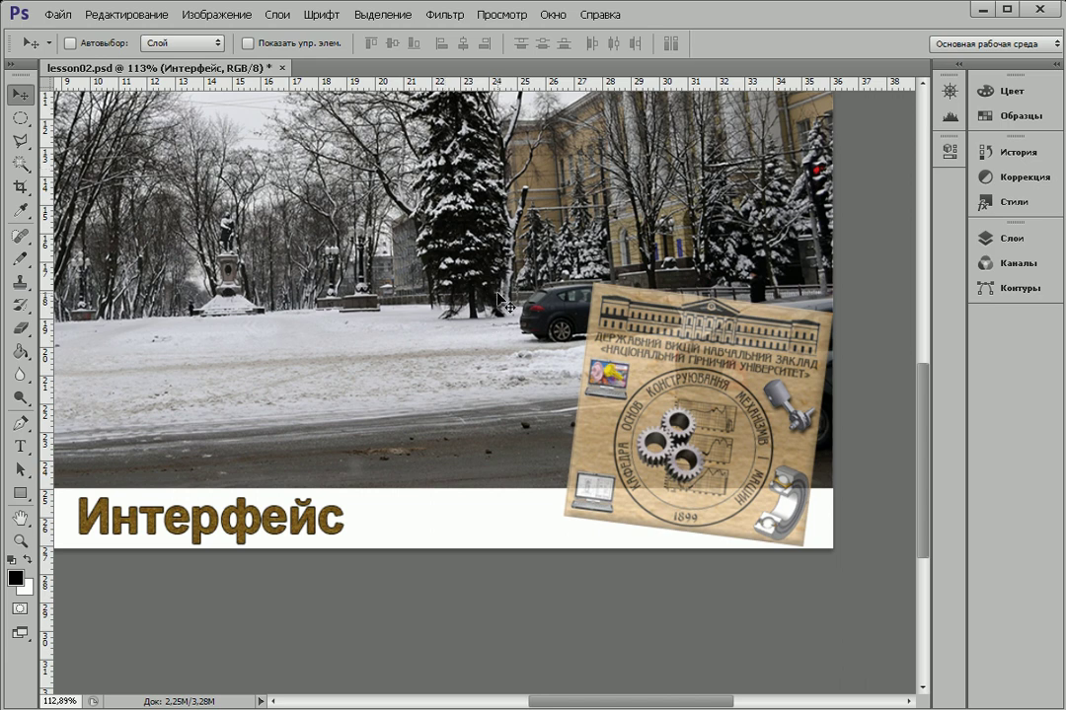
{"action": "scroll", "coordinate": [547, 162], "scroll_direction": "down", "scroll_amount": 1}
{"action": "scroll", "coordinate": [659, 185], "scroll_direction": "up", "scroll_amount": 2}
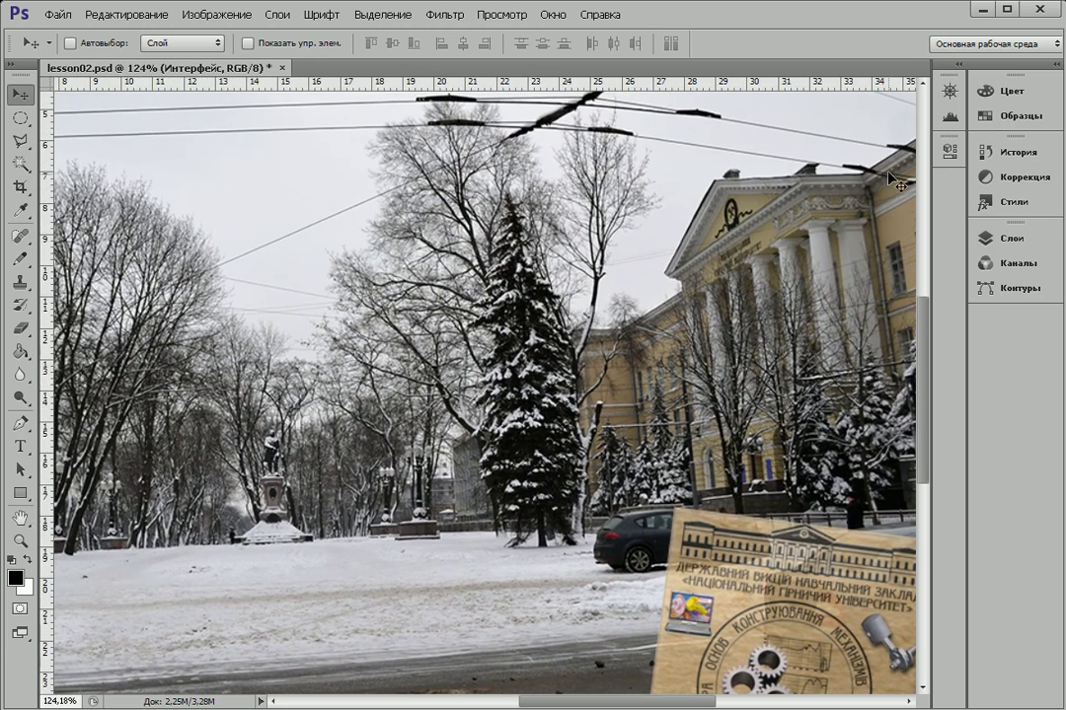
{"action": "left_click", "coordinate": [949, 91]}
{"action": "left_click_drag", "start_coordinate": [811, 117], "coordinate": [804, 113]}
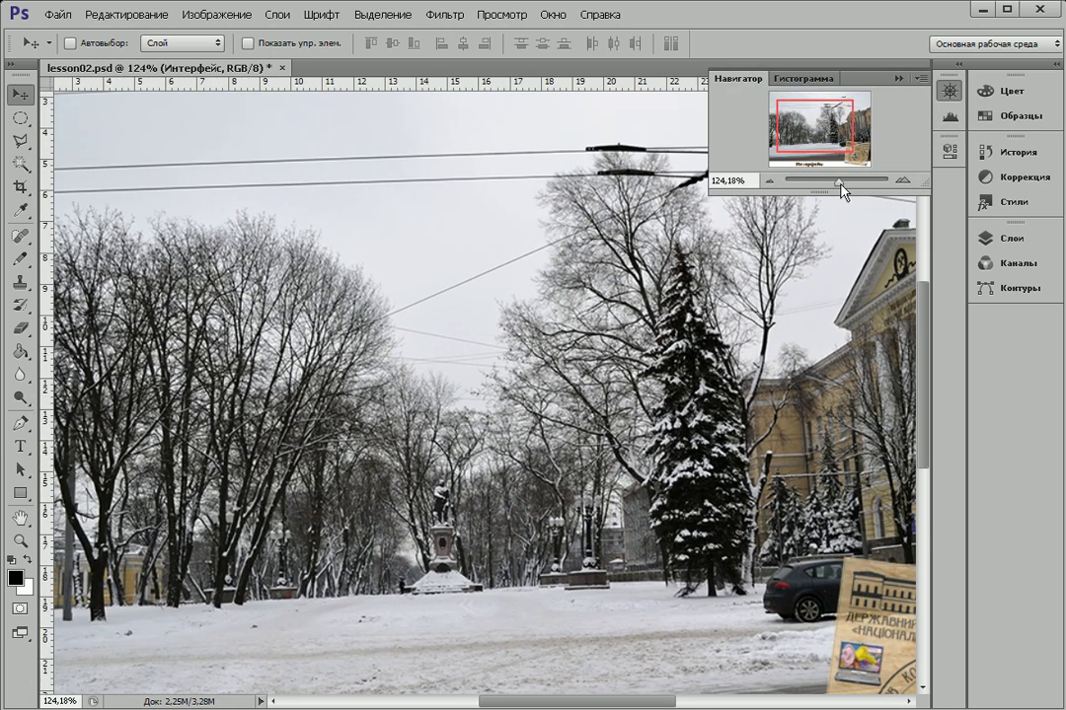
{"action": "left_click_drag", "start_coordinate": [839, 182], "coordinate": [844, 182]}
{"action": "left_click_drag", "start_coordinate": [834, 138], "coordinate": [836, 115]}
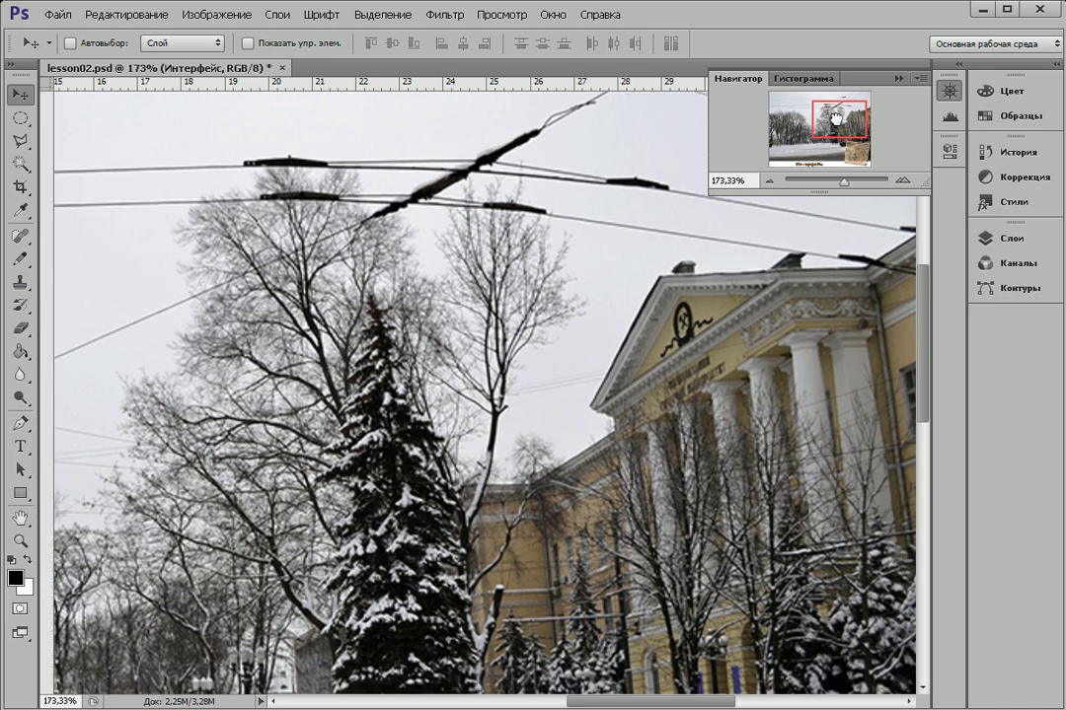
{"action": "left_click_drag", "start_coordinate": [835, 116], "coordinate": [836, 121]}
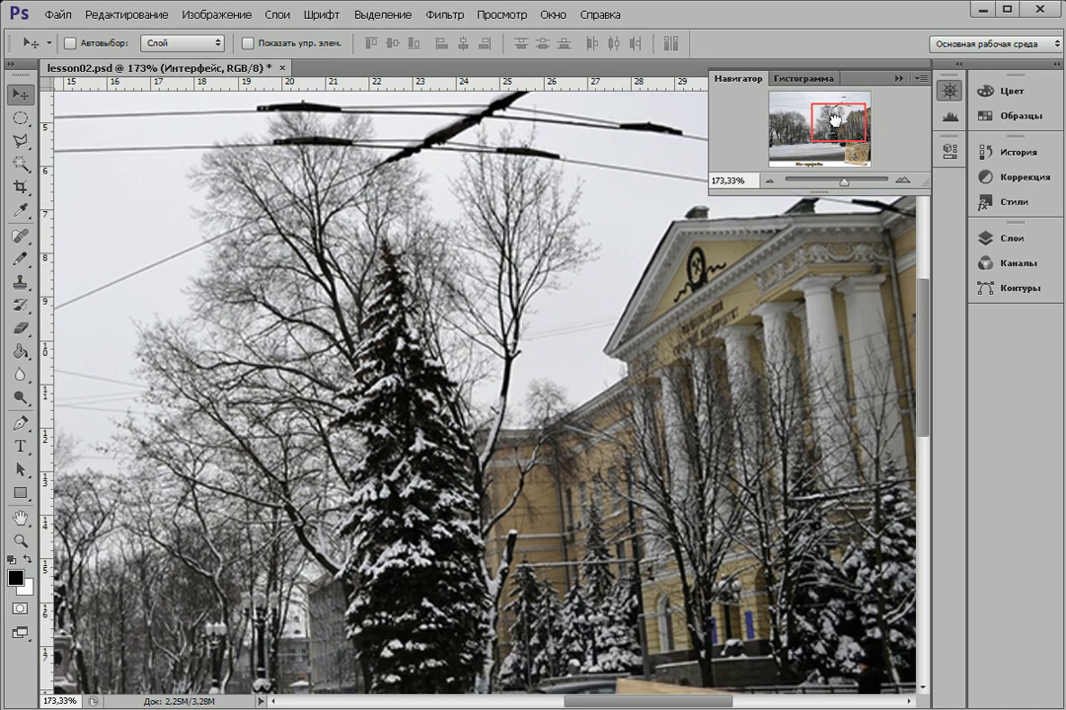
{"action": "left_click", "coordinate": [947, 93]}
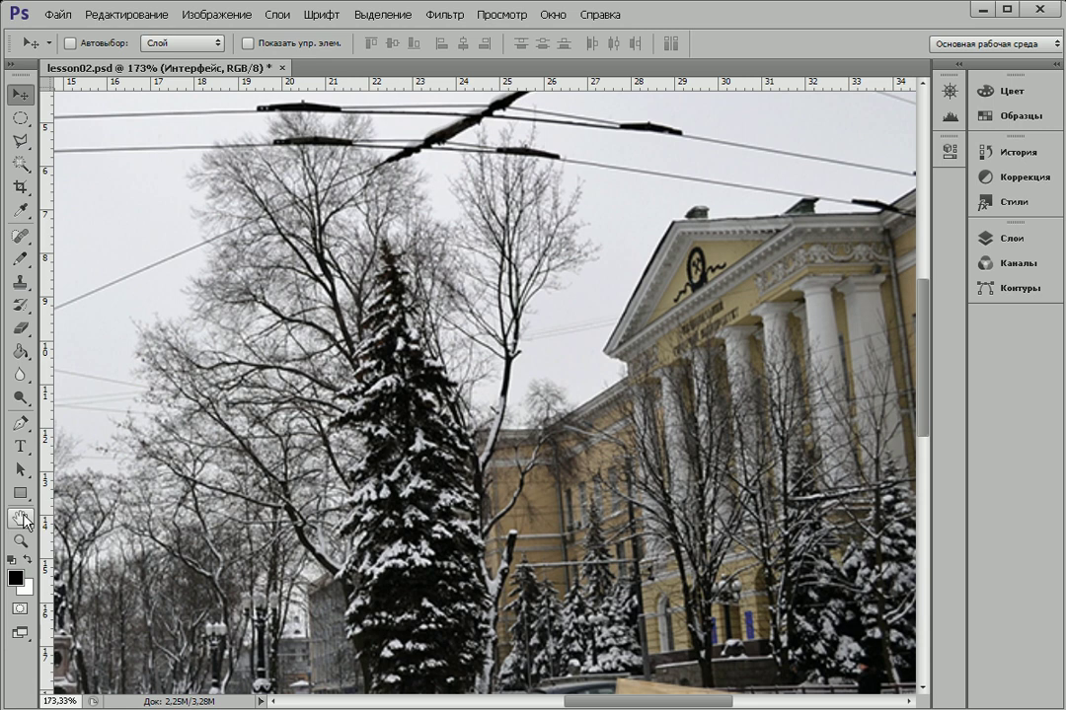
Select the plain Hand tool from the toolbox flyout instead of Rotate View
{"action": "left_click", "coordinate": [22, 519]}
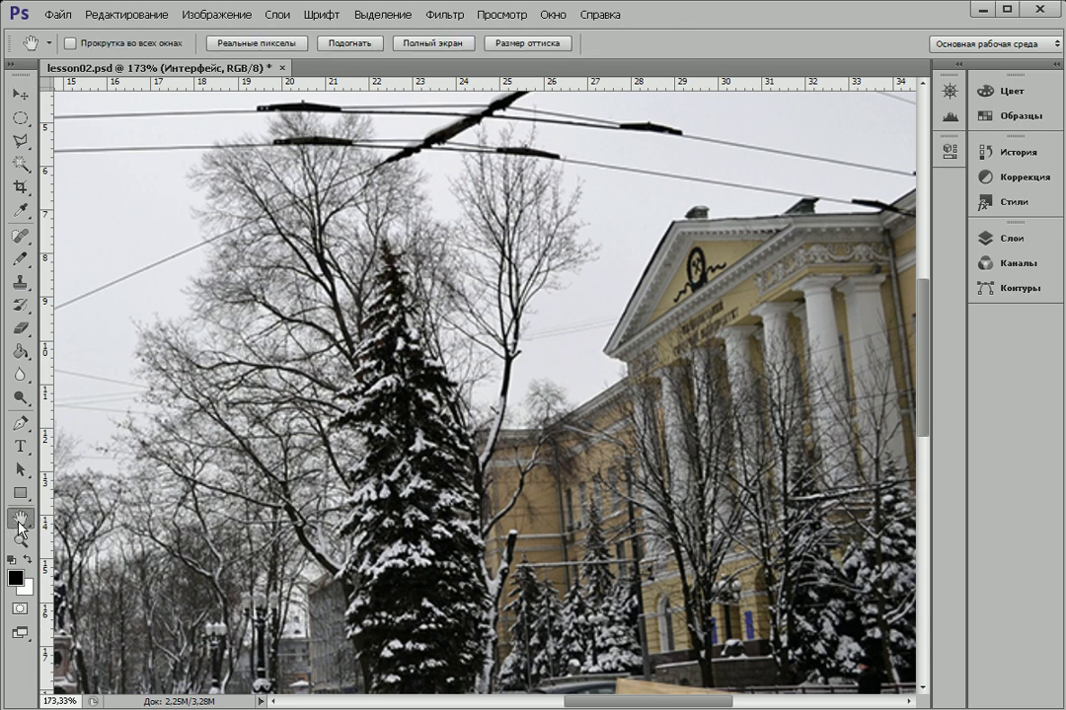
{"action": "left_click", "coordinate": [20, 524]}
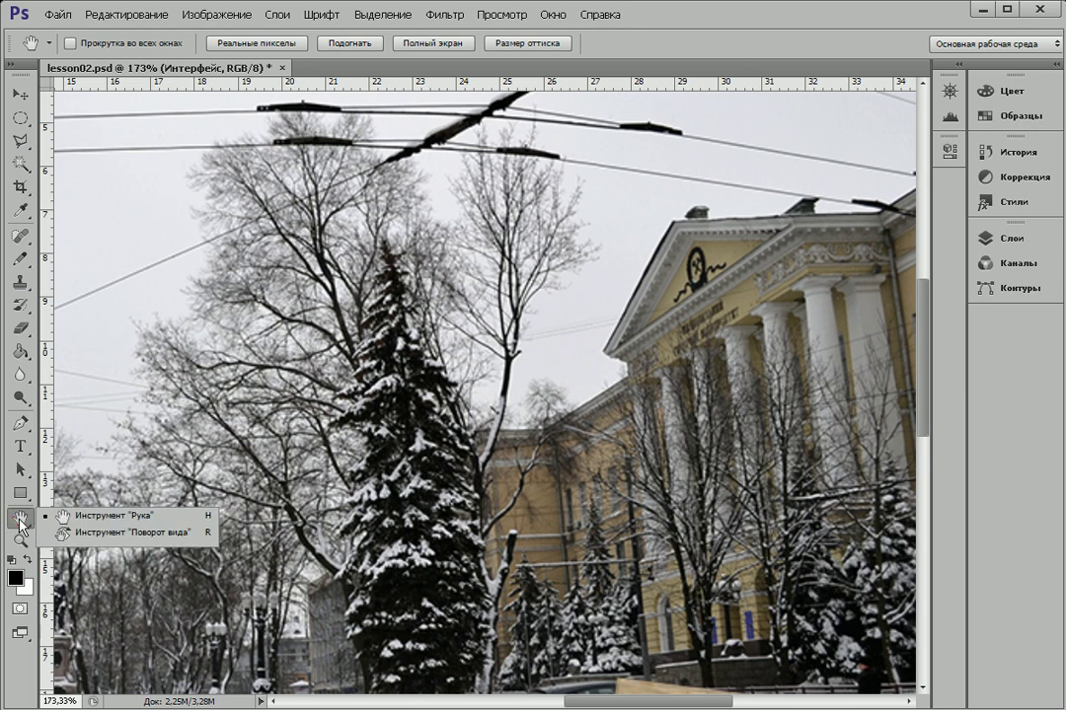
{"action": "left_click", "coordinate": [124, 516]}
Drag around the canvas to bring the snowy park, statue, car and road into view
{"action": "mouse_move", "coordinate": [385, 219]}
{"action": "left_mouse_down"}
{"action": "mouse_move", "coordinate": [590, 378]}
{"action": "mouse_move", "coordinate": [411, 289]}
{"action": "left_mouse_up"}
{"action": "mouse_move", "coordinate": [713, 380]}
{"action": "left_mouse_down"}
{"action": "mouse_move", "coordinate": [515, 269]}
{"action": "mouse_move", "coordinate": [657, 208]}
{"action": "left_mouse_up"}
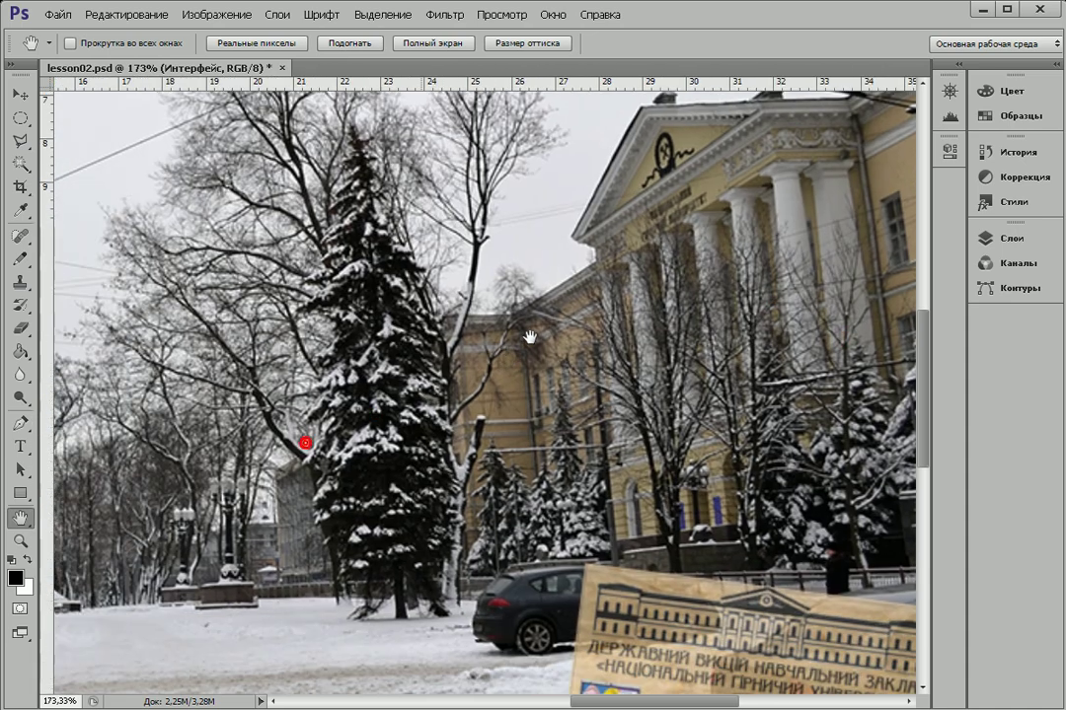
{"action": "left_click_drag", "start_coordinate": [305, 440], "coordinate": [464, 415]}
{"action": "left_click_drag", "start_coordinate": [343, 480], "coordinate": [362, 336]}
{"action": "mouse_move", "coordinate": [400, 266]}
{"action": "left_mouse_down"}
{"action": "mouse_move", "coordinate": [482, 266]}
{"action": "mouse_move", "coordinate": [656, 200]}
{"action": "left_mouse_up"}
{"action": "mouse_move", "coordinate": [553, 168]}
{"action": "left_mouse_down"}
{"action": "mouse_move", "coordinate": [550, 253]}
{"action": "mouse_move", "coordinate": [486, 296]}
{"action": "left_mouse_up"}
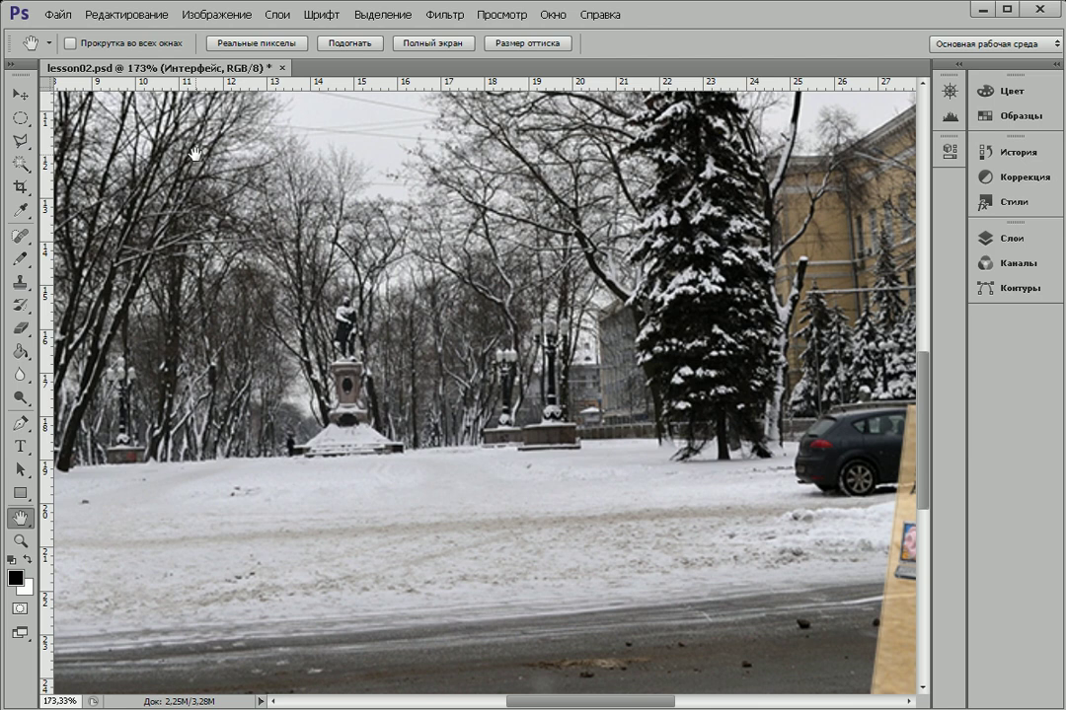
Make the НГУ layer active in the Layers panel (F7) and choose the Polygonal Lasso
{"action": "left_click", "coordinate": [20, 258]}
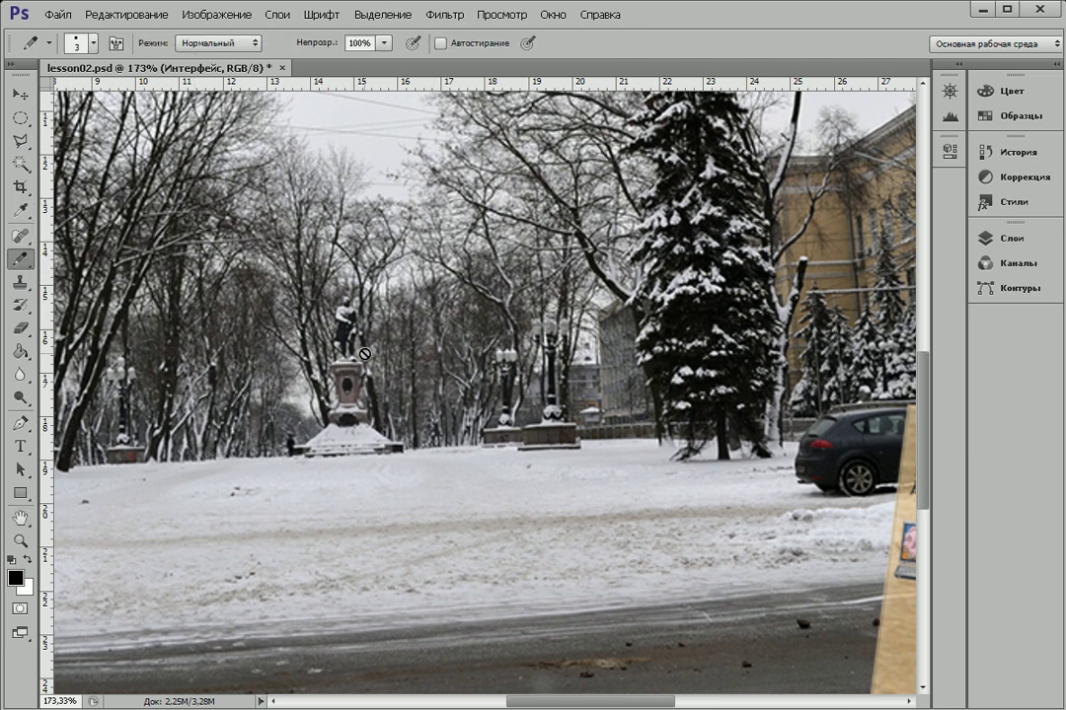
{"action": "key", "text": "F7"}
{"action": "left_click", "coordinate": [711, 359]}
{"action": "key", "text": "F7"}
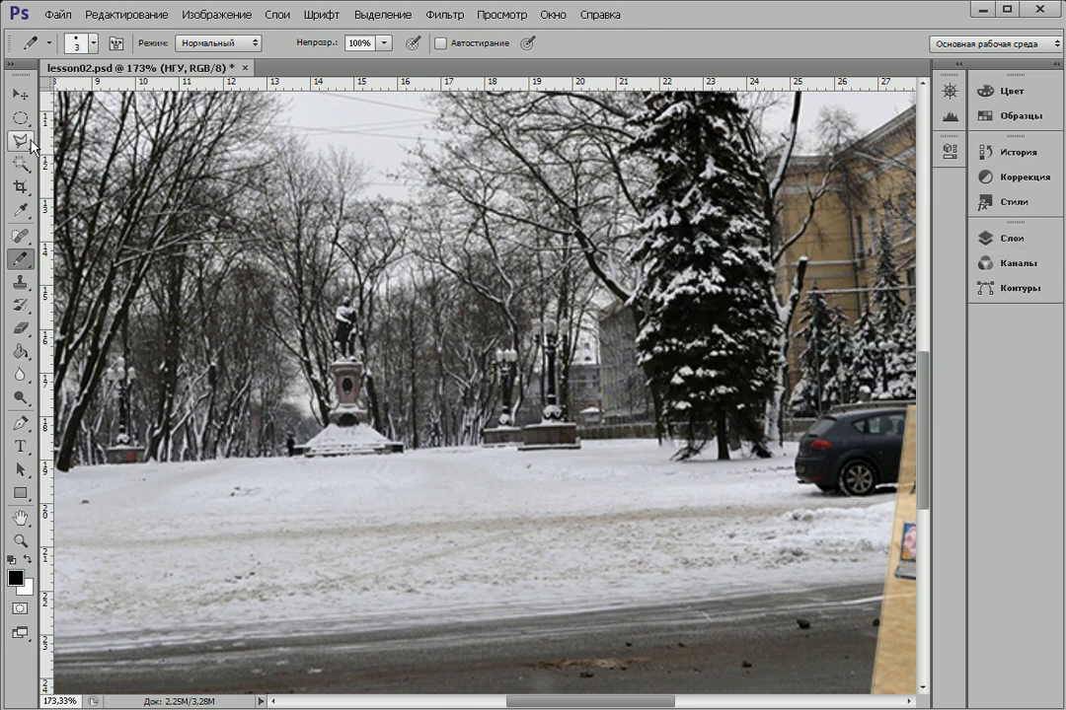
{"action": "left_click", "coordinate": [21, 141]}
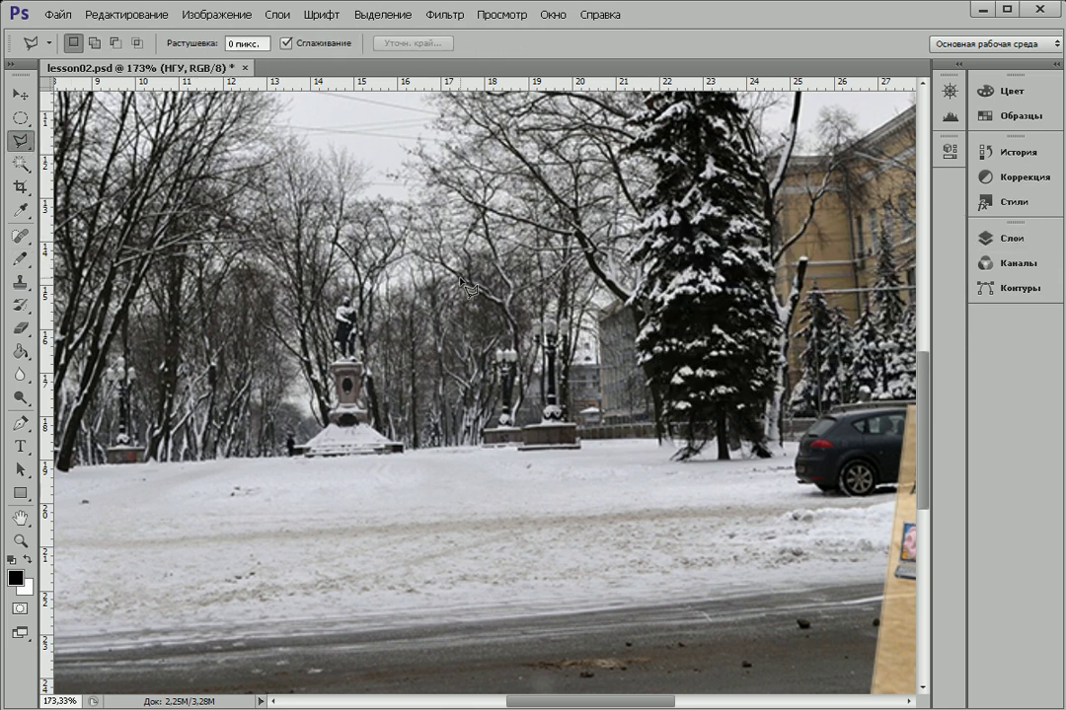
Hold Space and drag to pan around the sky and trees
{"action": "key", "text": "space"}
{"action": "left_click_drag", "start_coordinate": [441, 194], "coordinate": [520, 382]}
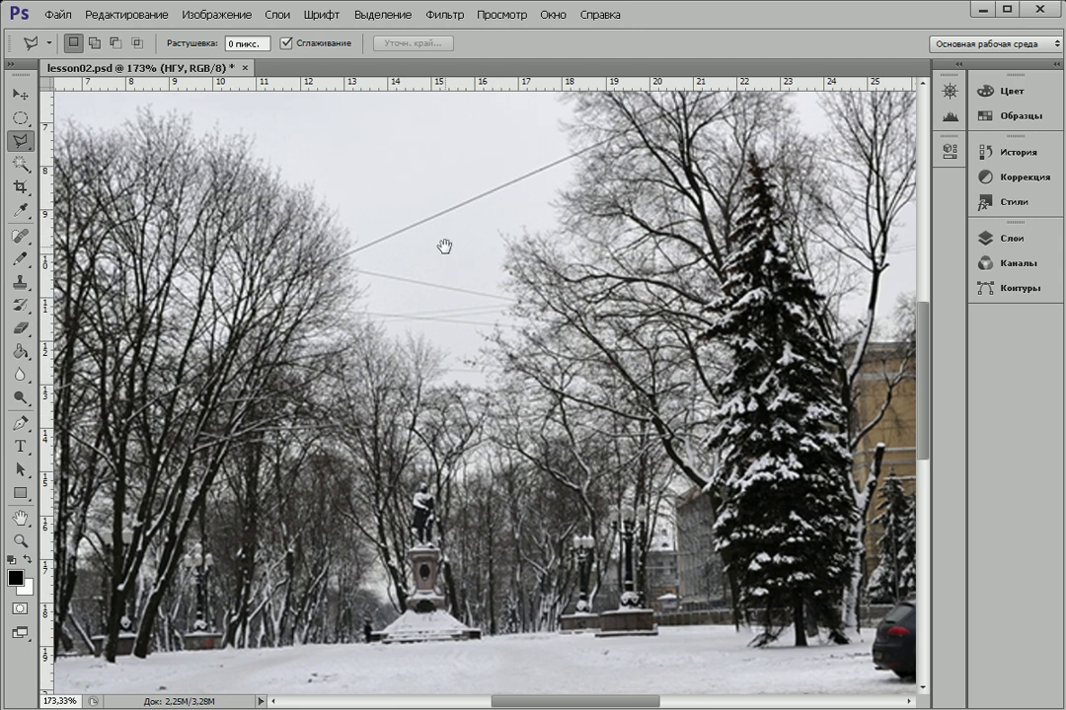
{"action": "left_click_drag", "start_coordinate": [299, 198], "coordinate": [528, 293]}
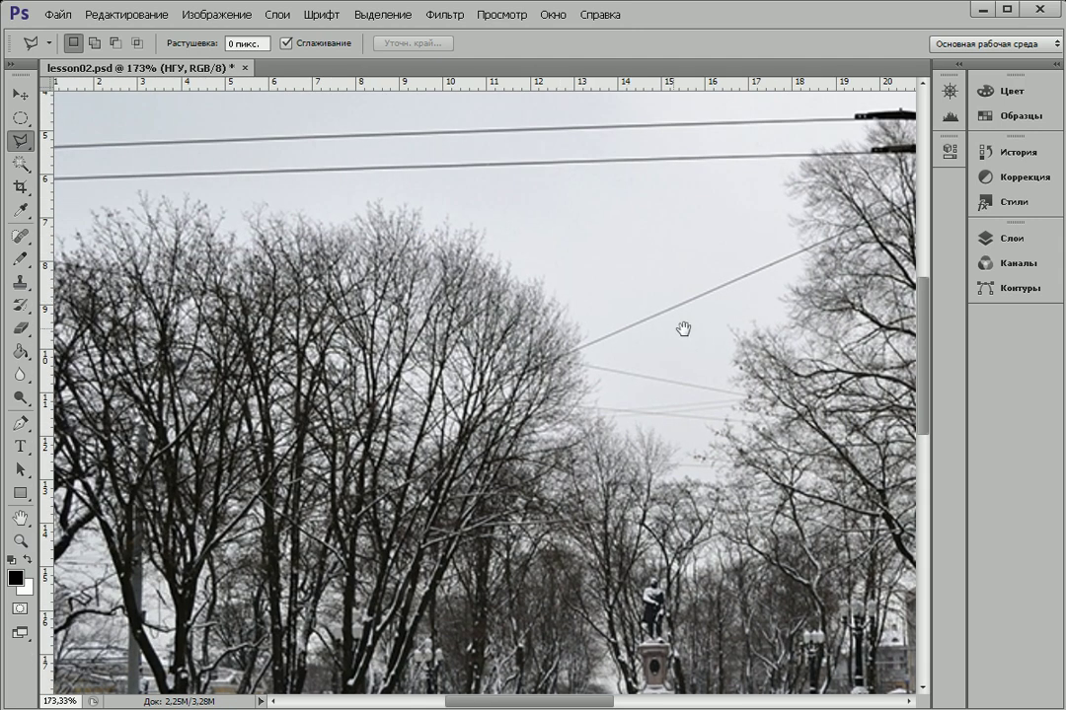
{"action": "left_click_drag", "start_coordinate": [712, 332], "coordinate": [482, 309]}
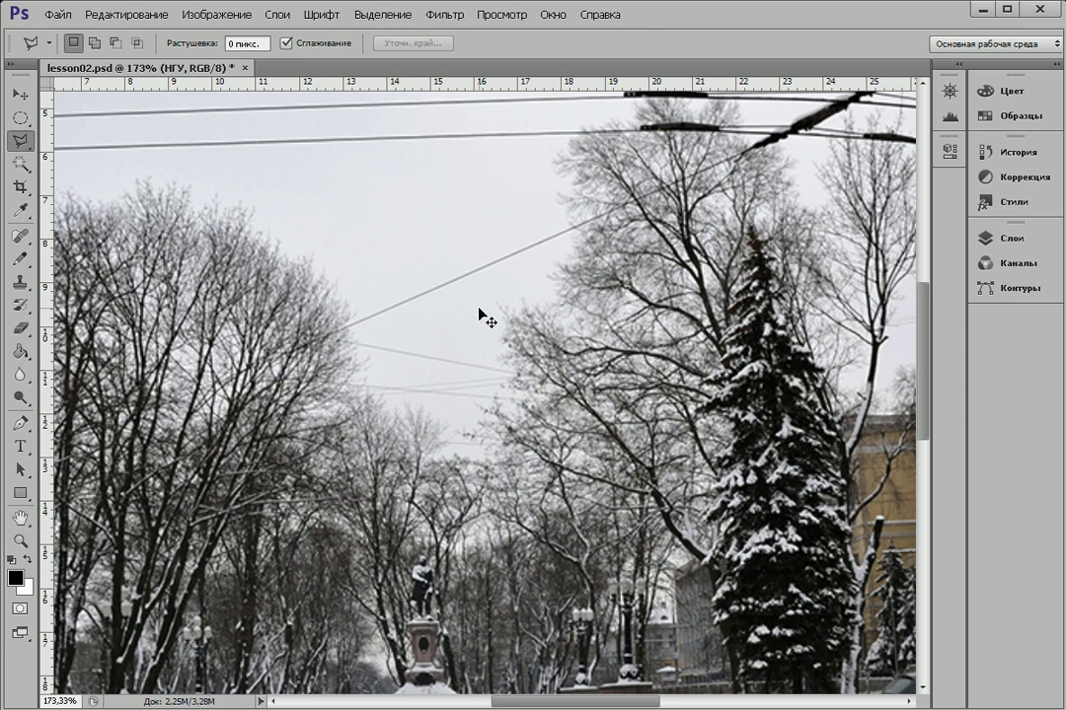
Zoom in and out with Ctrl++ and Ctrl+- until the whole photo with its Интерфейс caption fits
{"action": "key", "text": "ctrl+plus"}
{"action": "key", "text": "ctrl+plus"}
{"action": "key", "text": "ctrl+minus"}
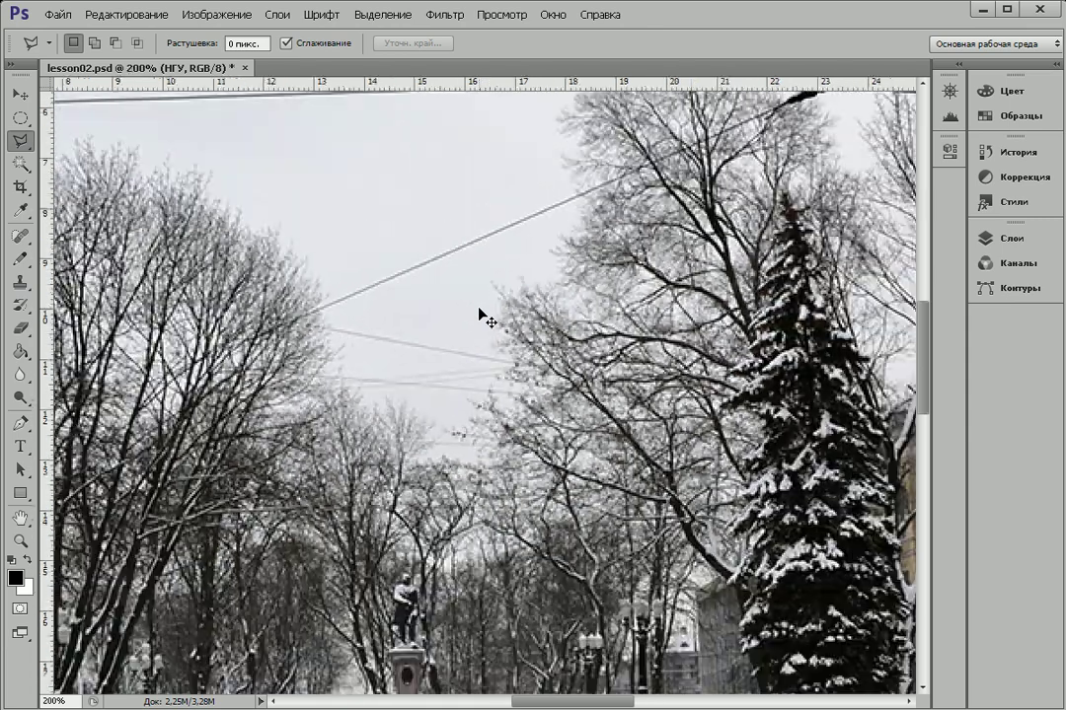
{"action": "key", "text": "ctrl+minus"}
{"action": "key", "text": "ctrl+minus"}
{"action": "key", "text": "ctrl+plus"}
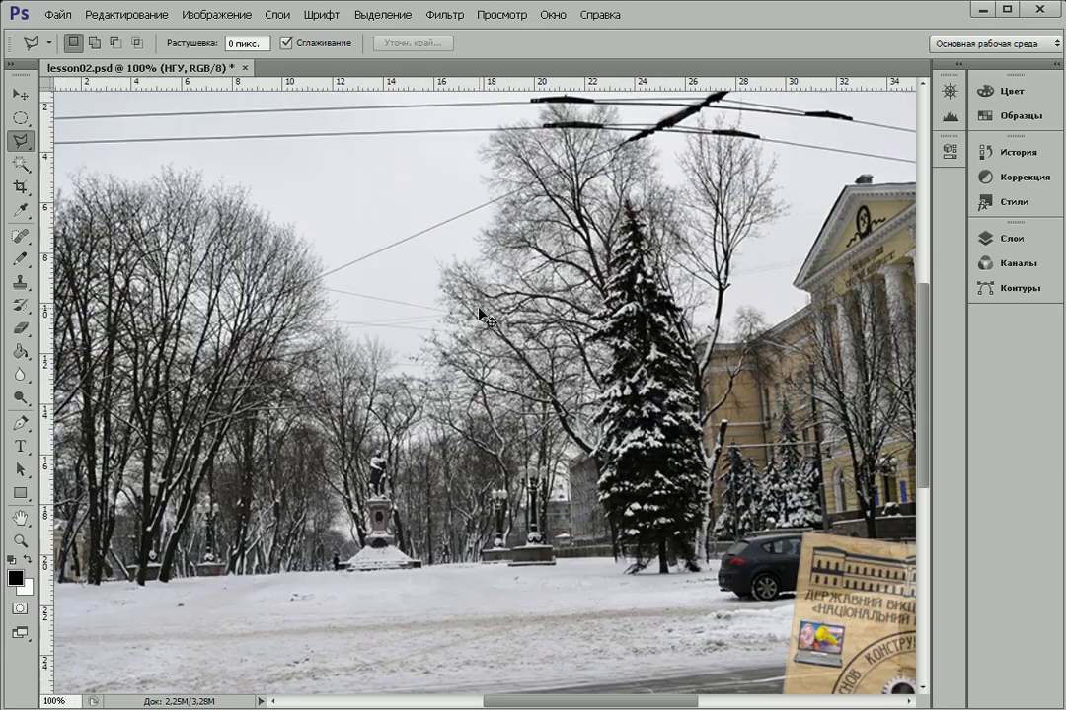
{"action": "key", "text": "ctrl+plus"}
{"action": "key", "text": "ctrl+minus"}
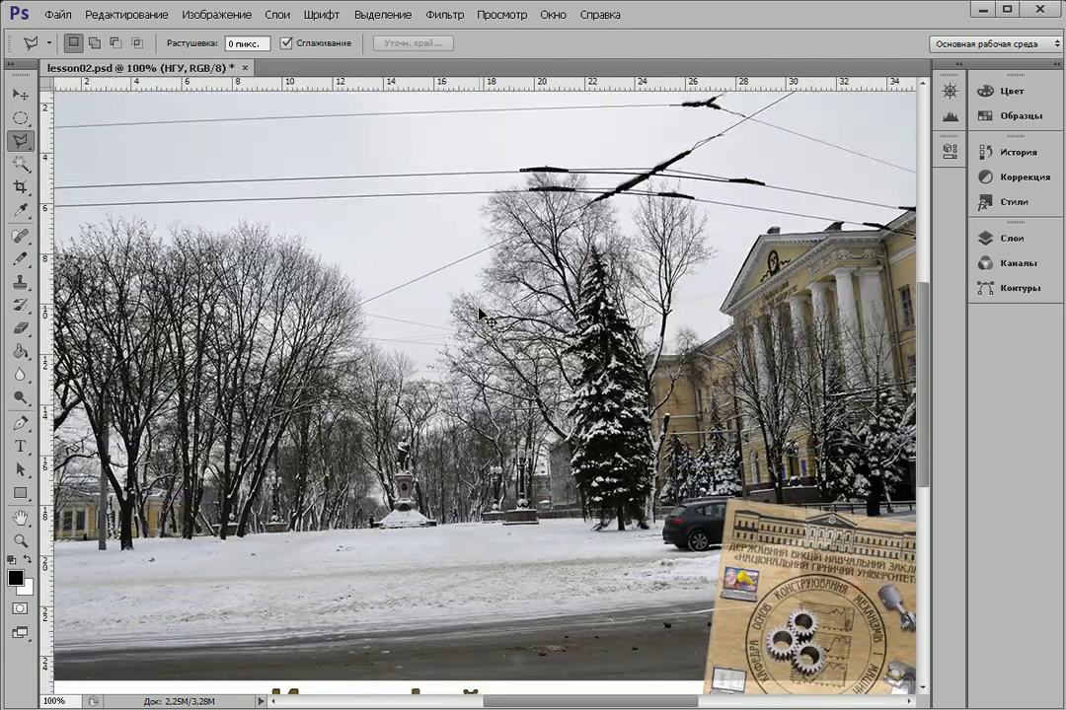
{"action": "key", "text": "ctrl+minus"}
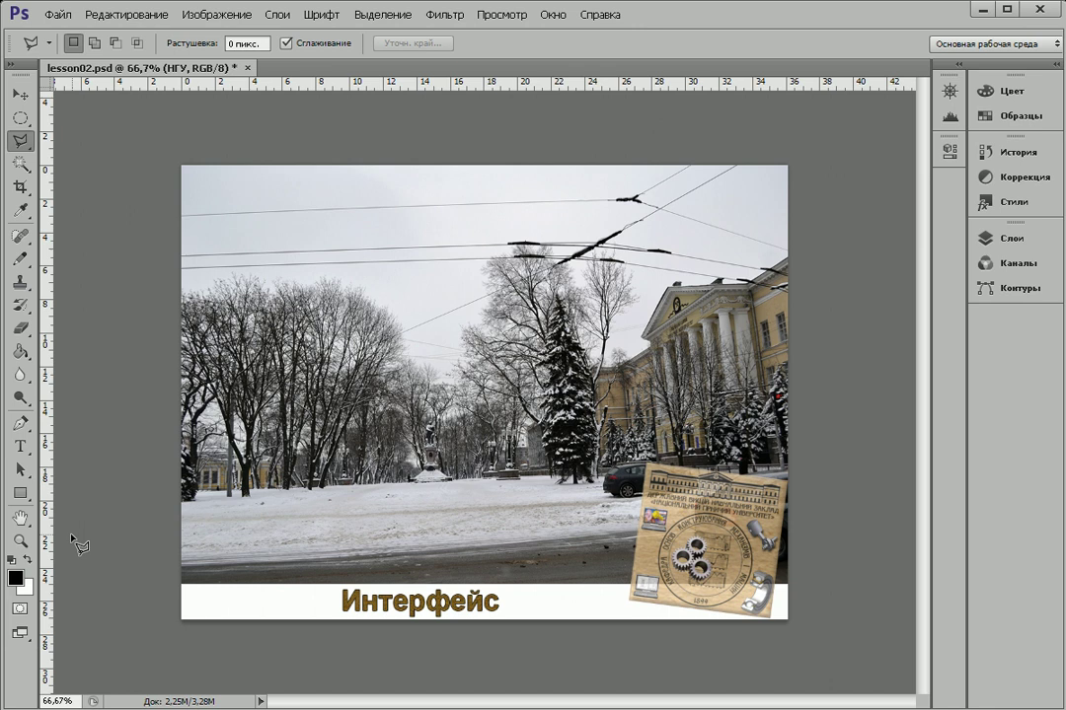
With the Zoom tool, click in to 200%, then use Zoom Out mode back to the whole image
{"action": "left_click", "coordinate": [22, 543]}
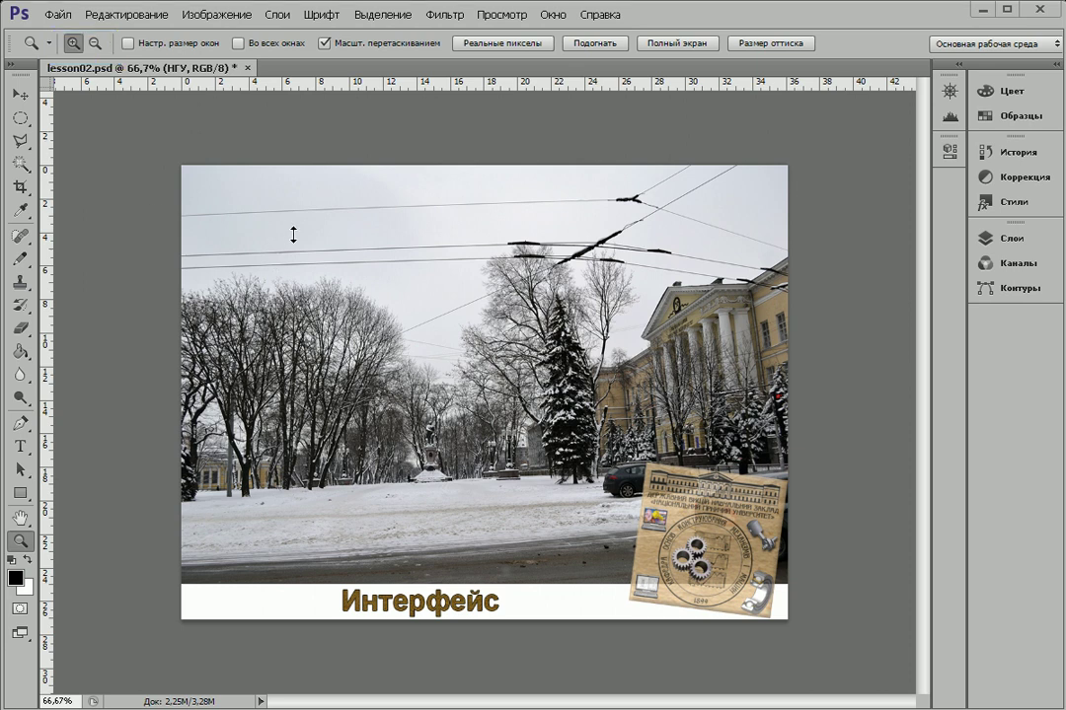
{"action": "left_click", "coordinate": [542, 246]}
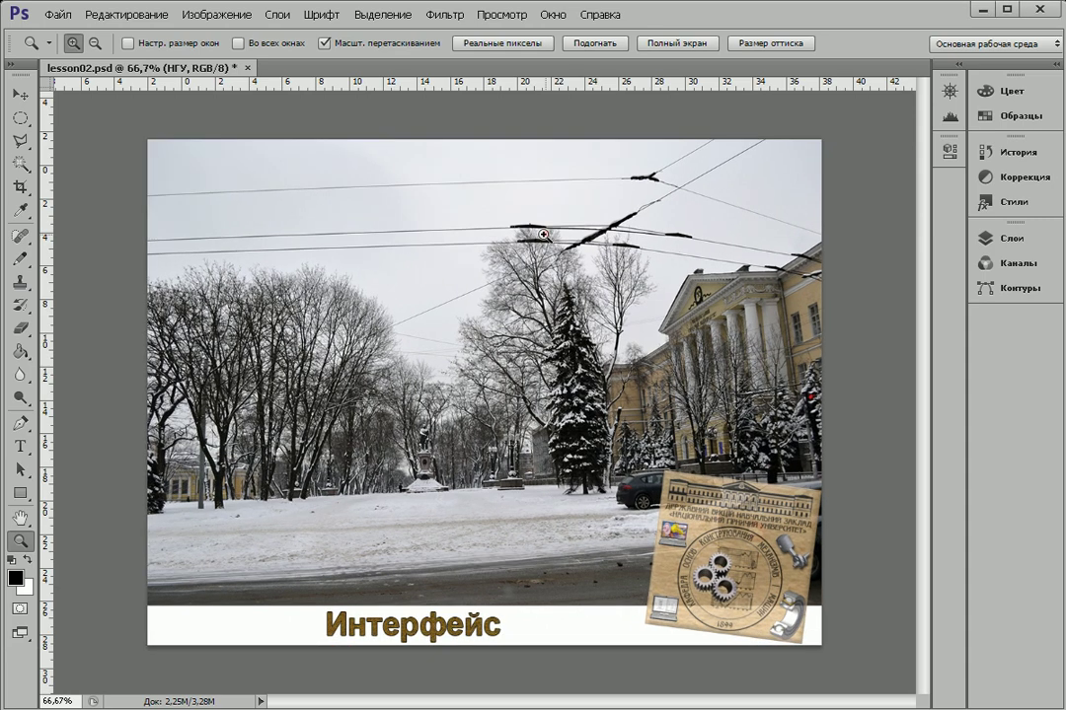
{"action": "left_click", "coordinate": [402, 278]}
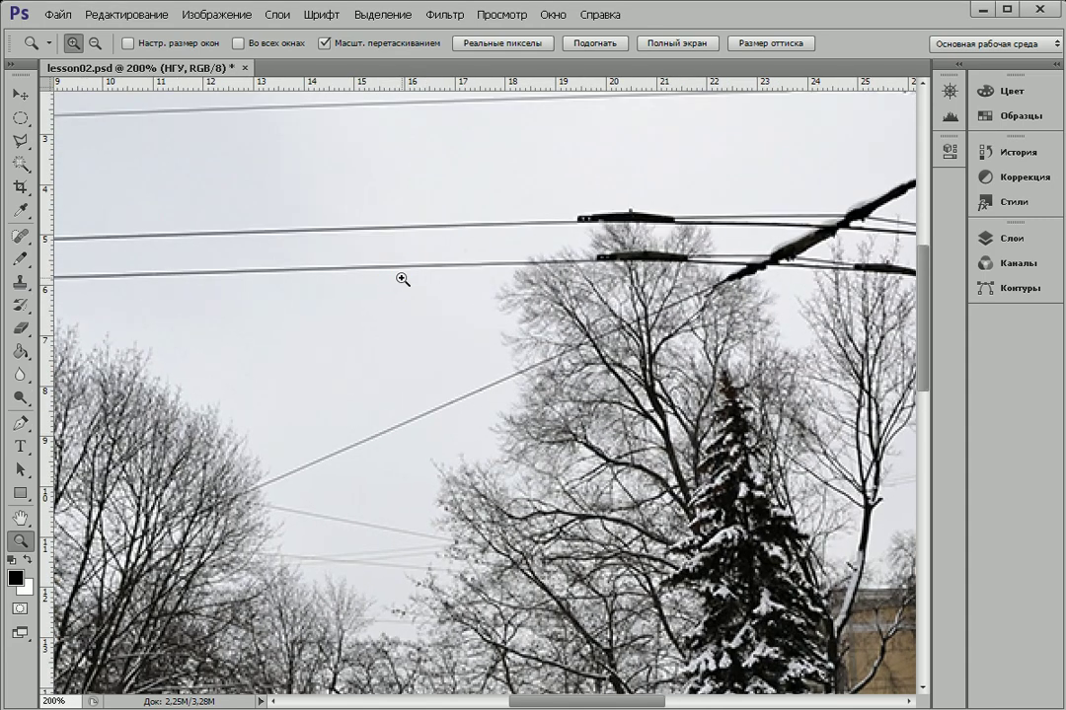
{"action": "left_click", "coordinate": [95, 45]}
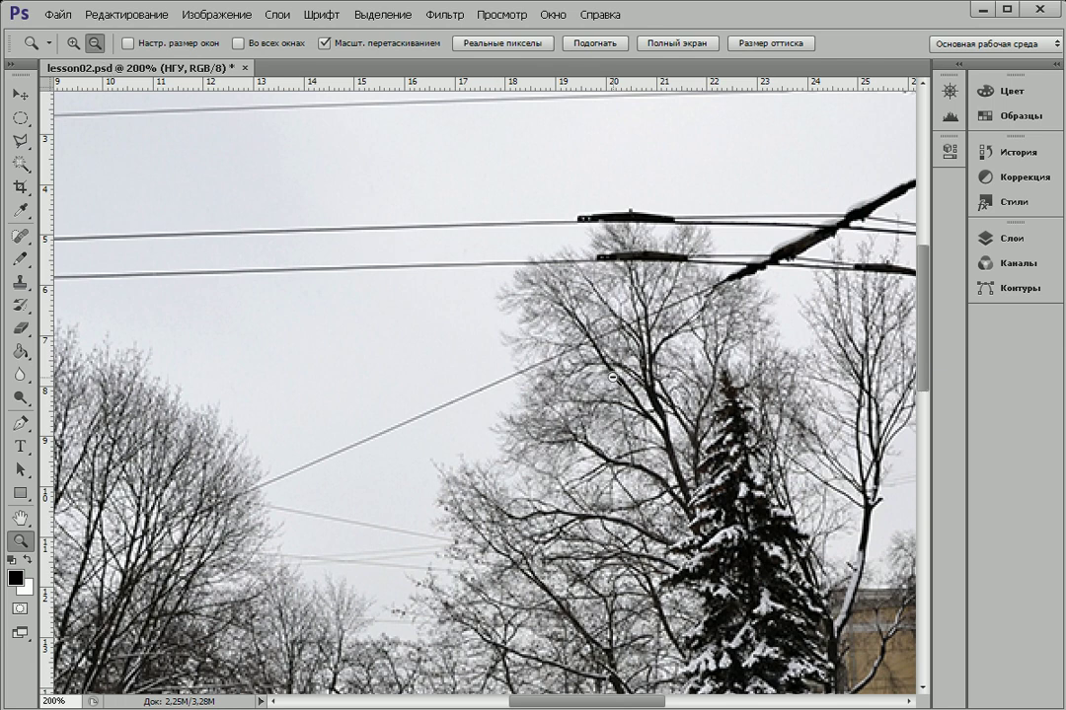
{"action": "left_click", "coordinate": [517, 318]}
{"action": "left_click", "coordinate": [768, 479]}
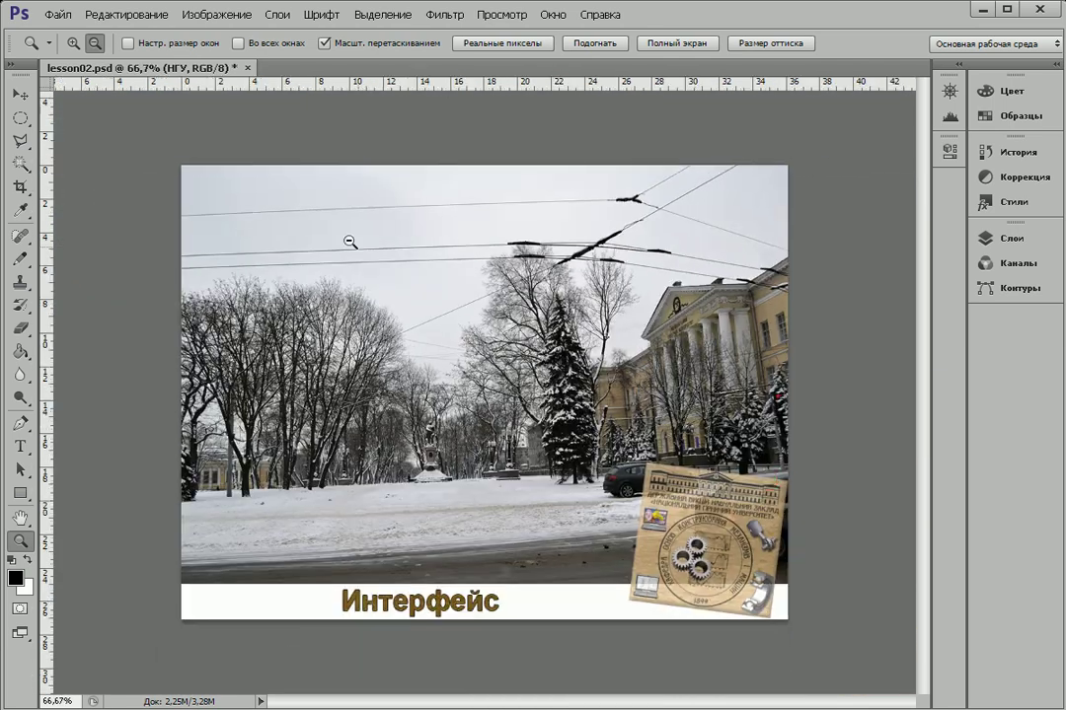
{"action": "left_click", "coordinate": [73, 42]}
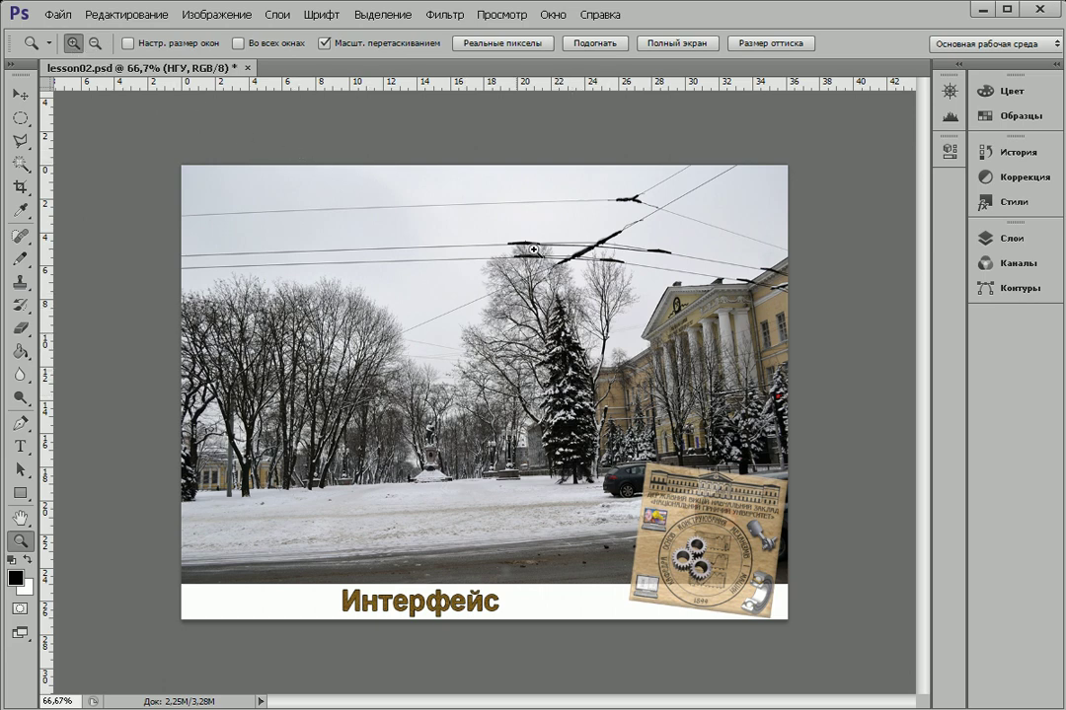
Turn off Scrubby Zoom and drag a marquee to magnify the building's pediment and columns
{"action": "mouse_move", "coordinate": [637, 277]}
{"action": "left_mouse_down"}
{"action": "mouse_move", "coordinate": [671, 309]}
{"action": "mouse_move", "coordinate": [745, 279]}
{"action": "mouse_move", "coordinate": [697, 240]}
{"action": "left_mouse_up"}
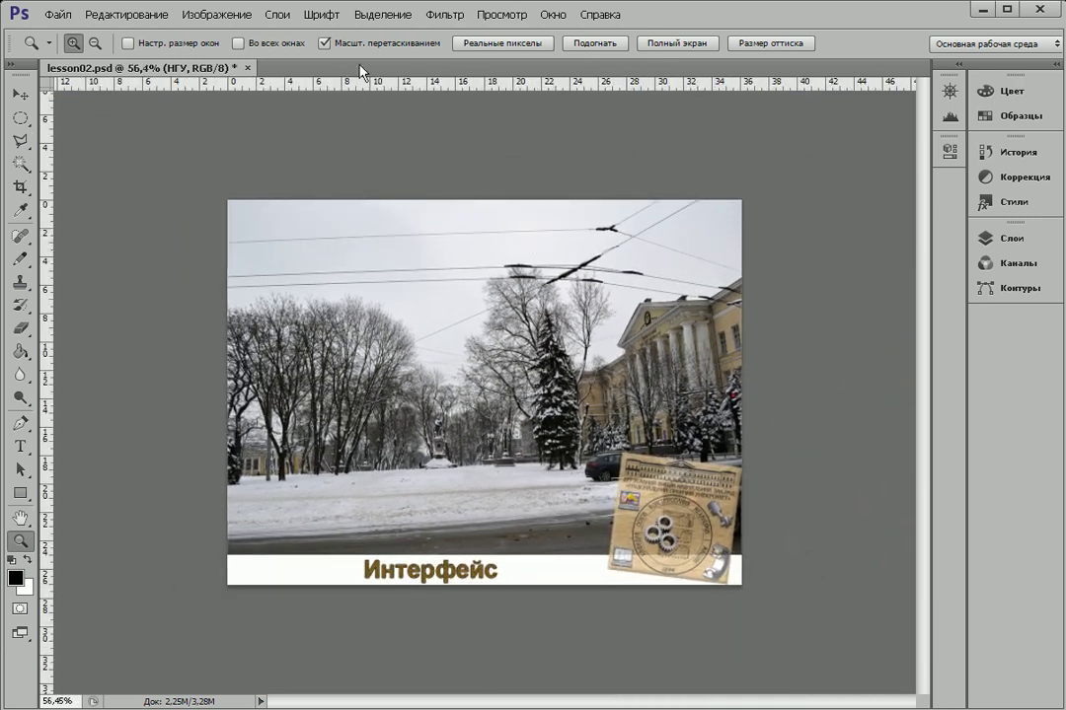
{"action": "left_click", "coordinate": [325, 44]}
{"action": "left_click_drag", "start_coordinate": [598, 281], "coordinate": [707, 359]}
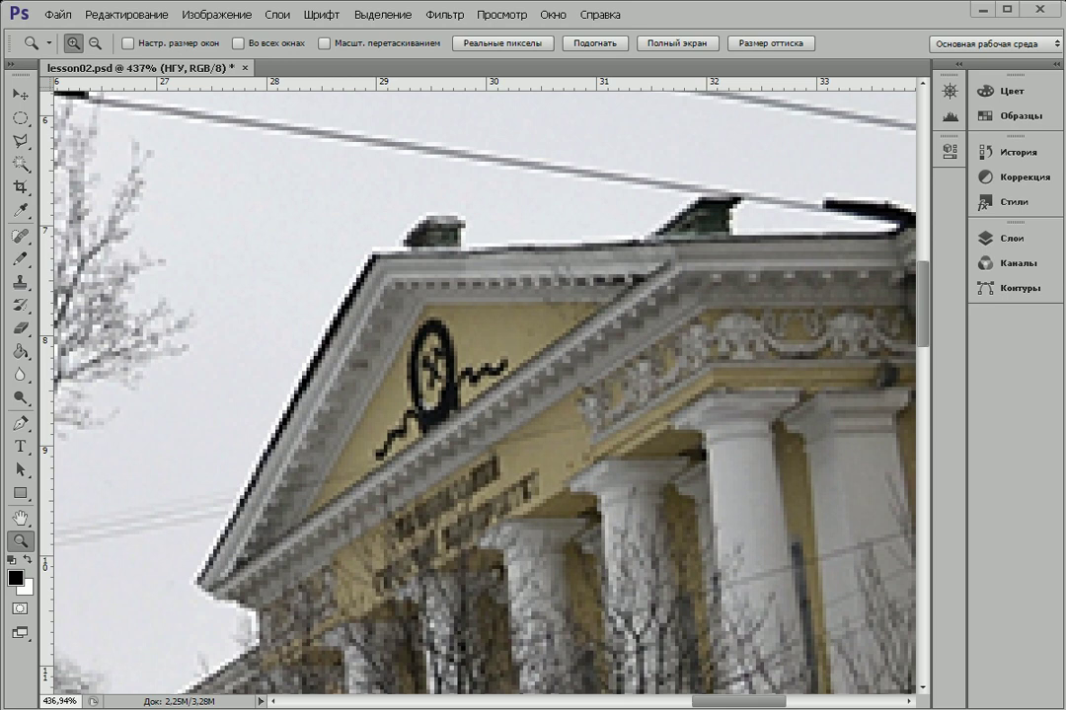
{"action": "left_click_drag", "start_coordinate": [421, 29], "coordinate": [888, 69]}
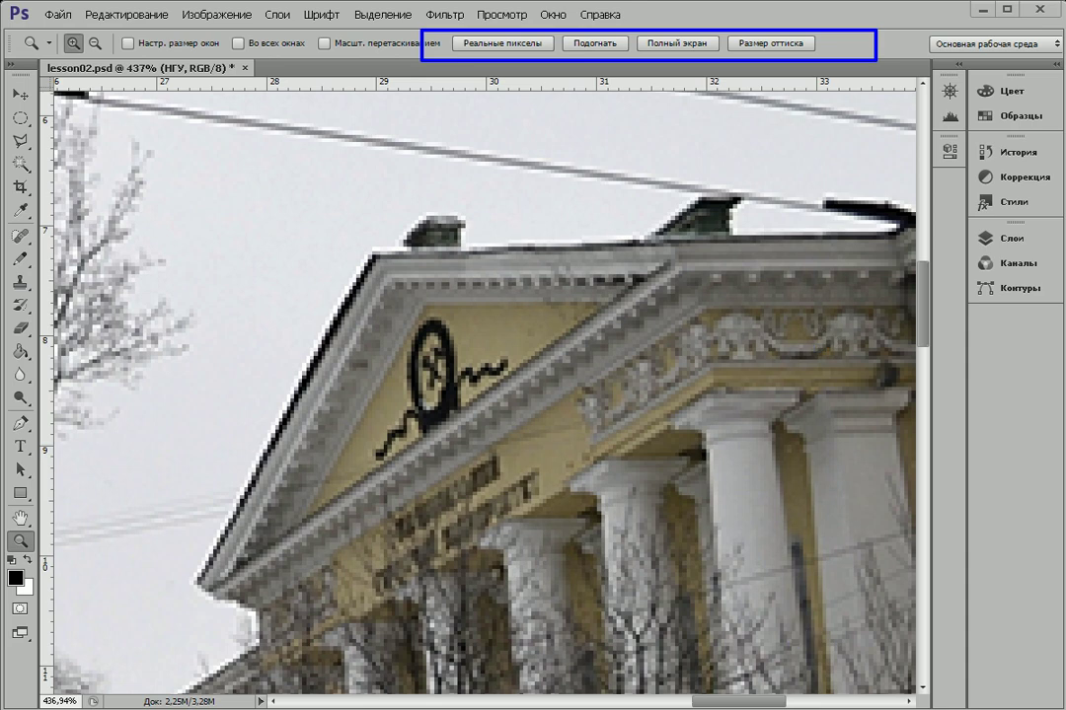
Apply Actual Pixels, Fit Screen, then Fill Screen, and bring up the screen mode list
{"action": "key", "text": "Escape"}
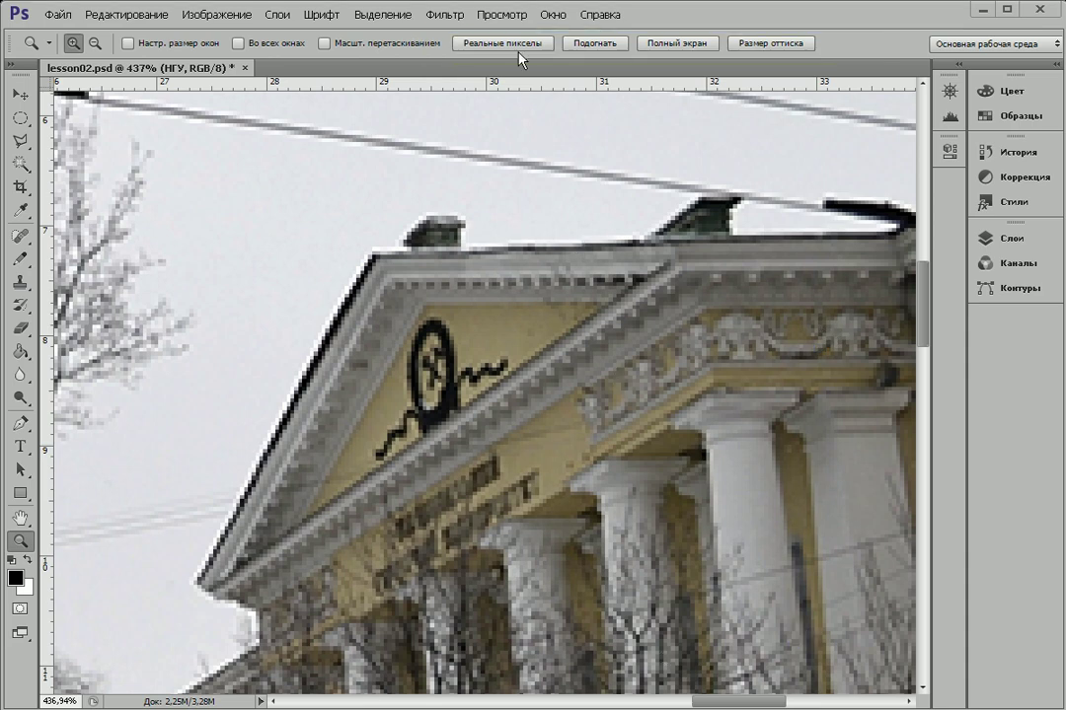
{"action": "left_click", "coordinate": [520, 44]}
{"action": "left_click", "coordinate": [599, 43]}
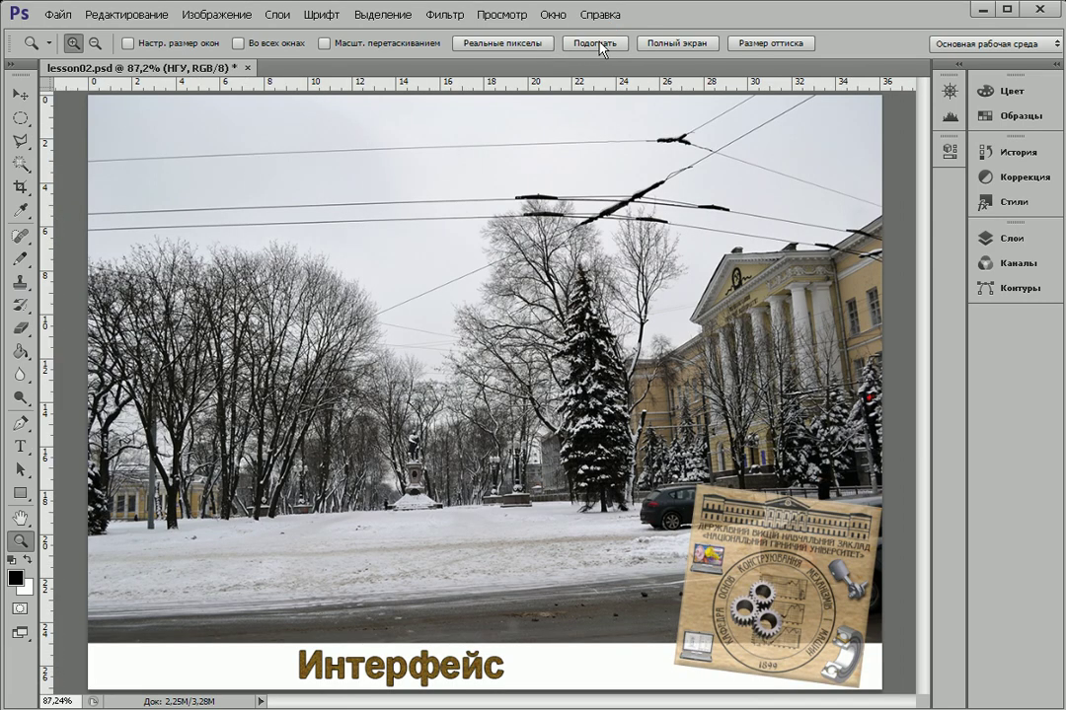
{"action": "left_click", "coordinate": [671, 44]}
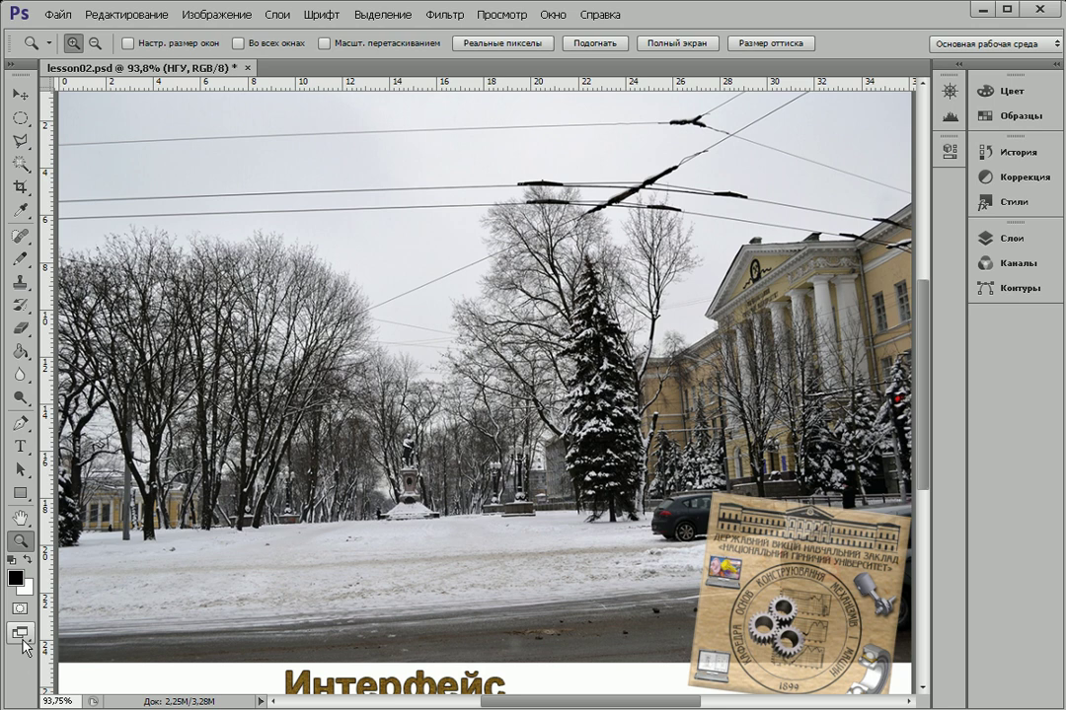
{"action": "left_click", "coordinate": [23, 643]}
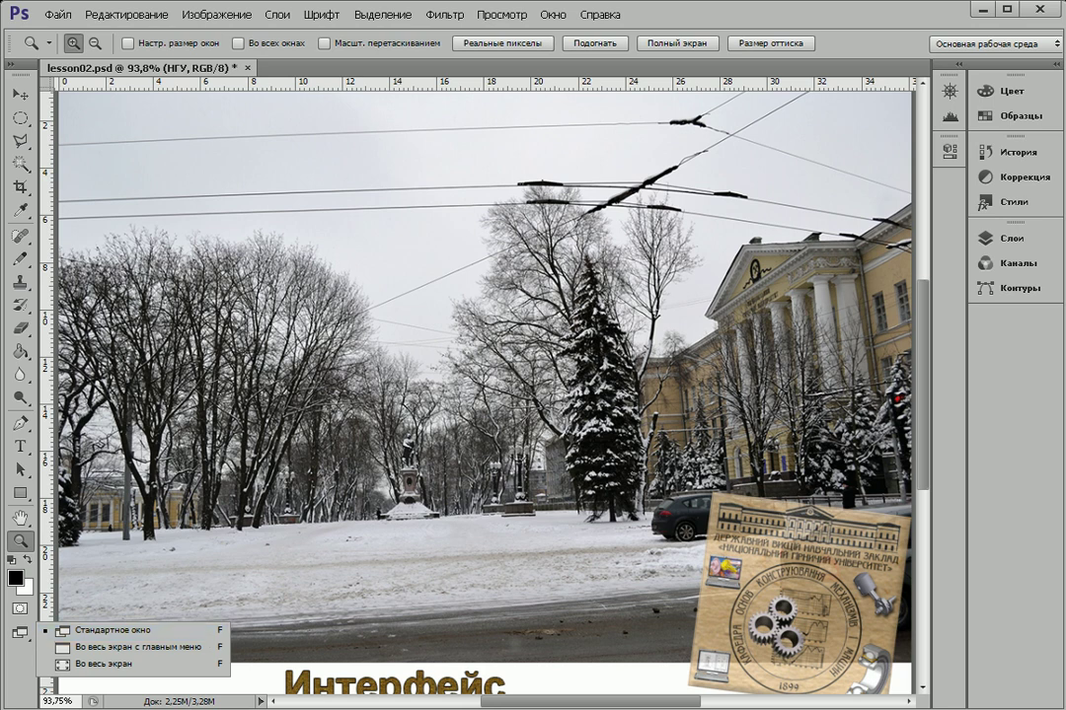
Fit the image on screen and select the ordinary Brush tool
{"action": "key", "text": "Escape"}
{"action": "key", "text": "ctrl+0"}
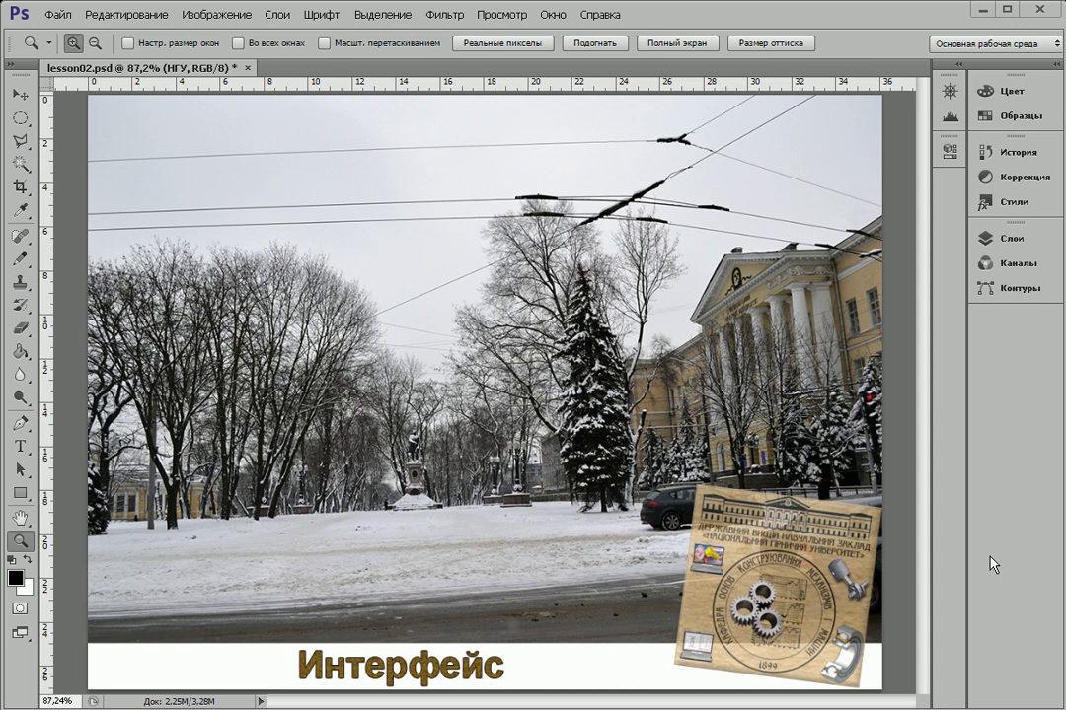
{"action": "left_click", "coordinate": [20, 260]}
{"action": "right_click", "coordinate": [20, 260]}
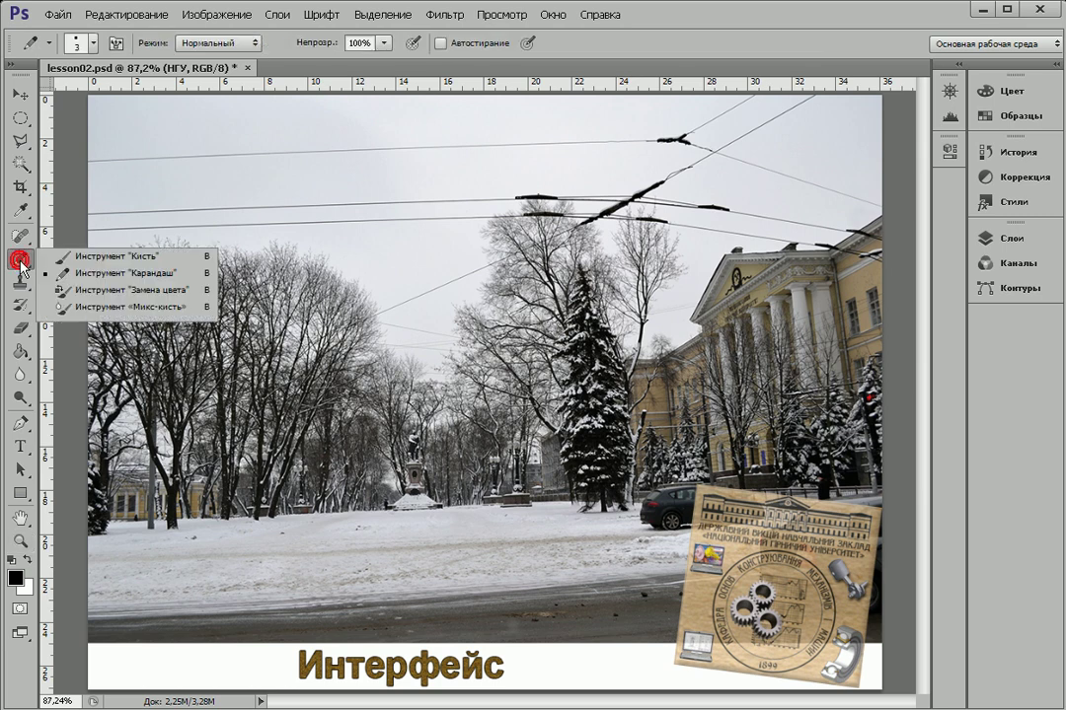
{"action": "left_click", "coordinate": [138, 259]}
Paint soft black strokes: an X across the sky and trees, one upper right, one across the snow
{"action": "left_click_drag", "start_coordinate": [219, 169], "coordinate": [417, 214]}
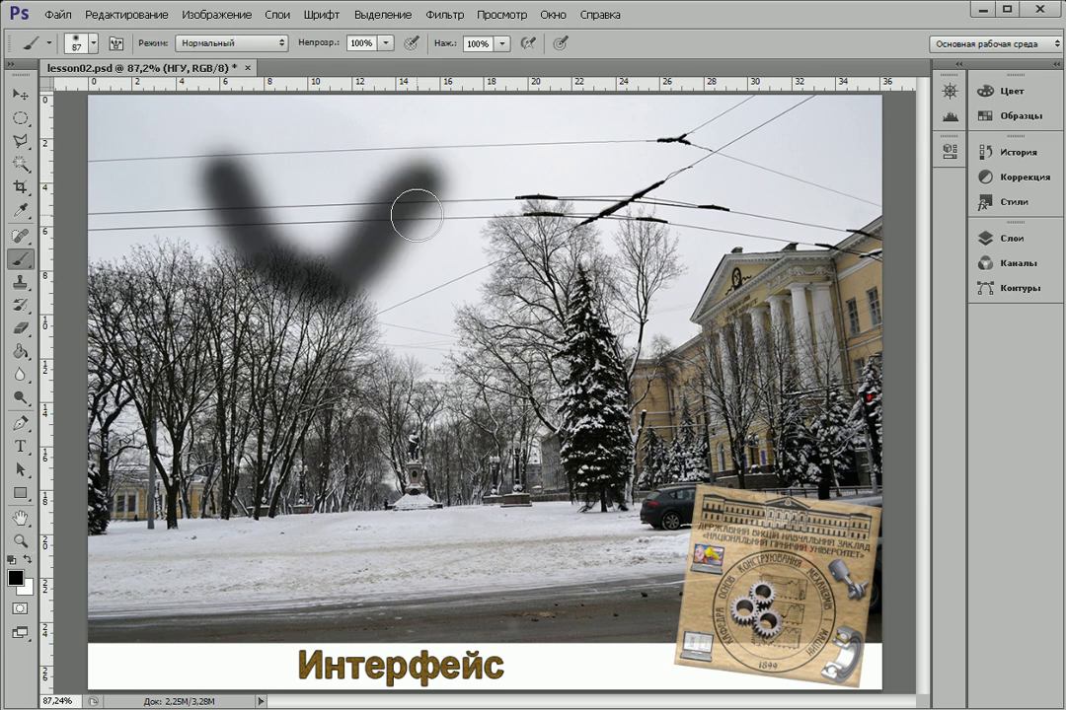
{"action": "left_click_drag", "start_coordinate": [256, 276], "coordinate": [424, 404]}
{"action": "mouse_move", "coordinate": [736, 219]}
{"action": "left_mouse_down"}
{"action": "mouse_move", "coordinate": [769, 163]}
{"action": "mouse_move", "coordinate": [622, 340]}
{"action": "left_mouse_up"}
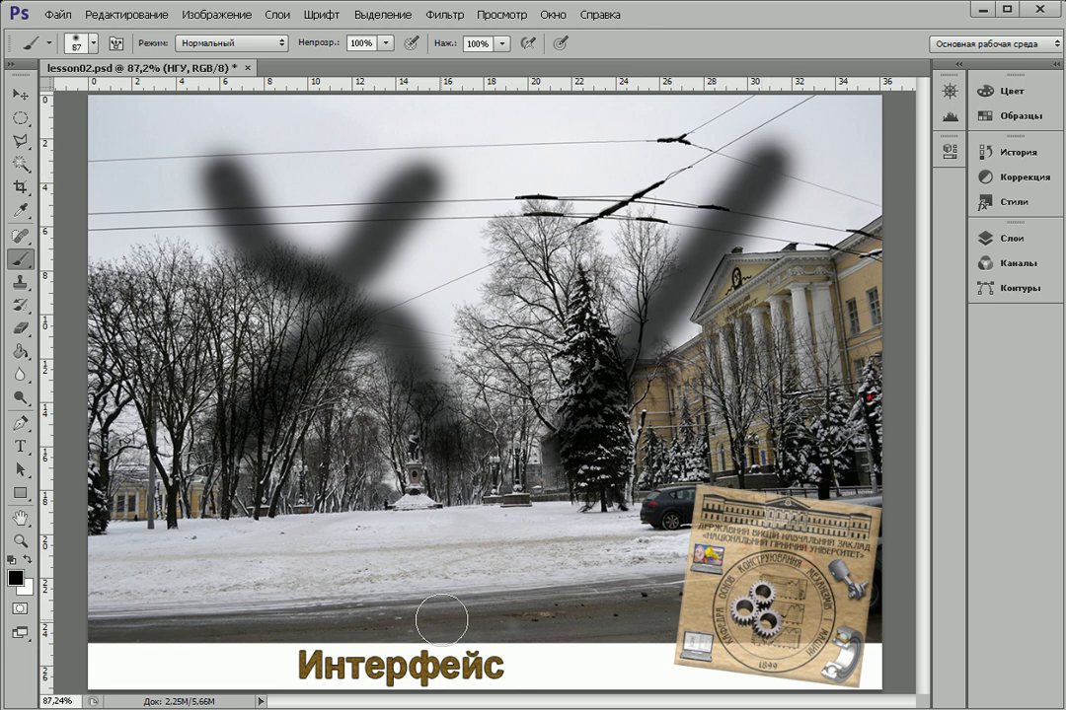
{"action": "left_click_drag", "start_coordinate": [233, 499], "coordinate": [413, 508]}
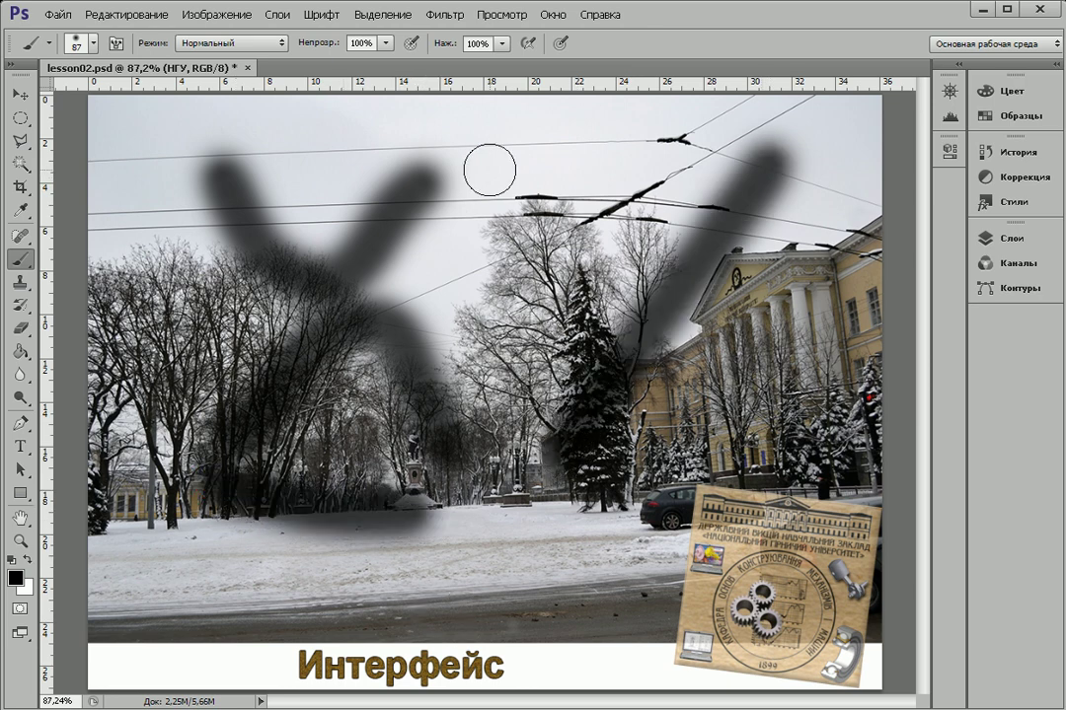
{"action": "left_click", "coordinate": [113, 16]}
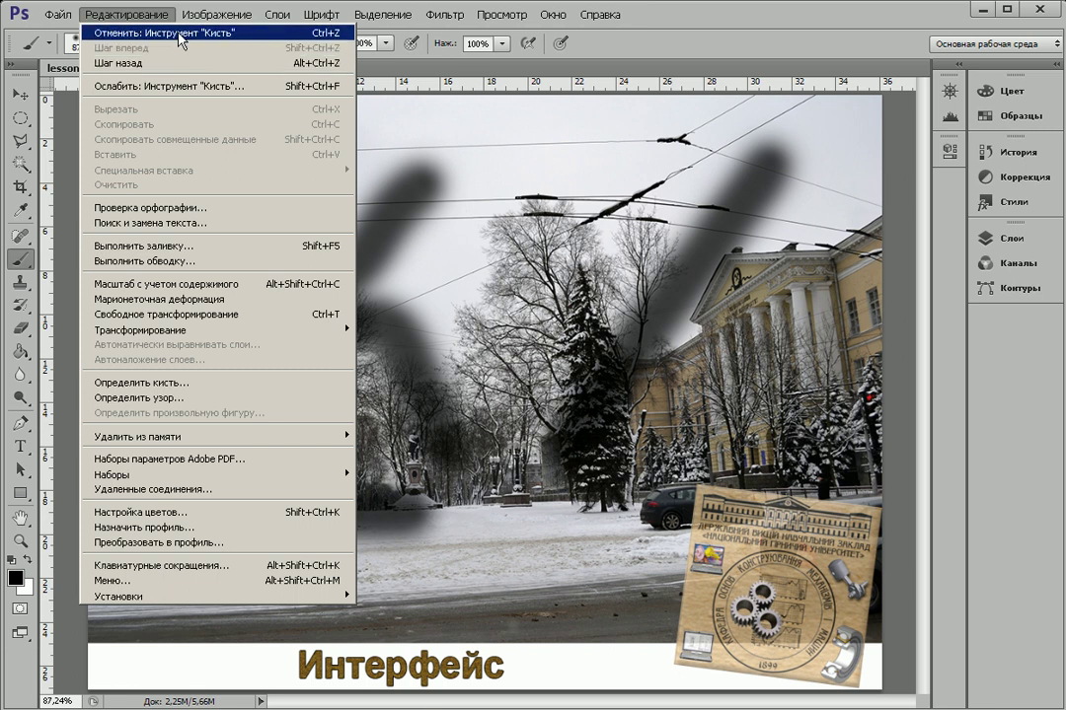
Undo the last brush stroke via the Edit menu, then redo it
{"action": "left_click", "coordinate": [180, 39]}
{"action": "left_click", "coordinate": [148, 16]}
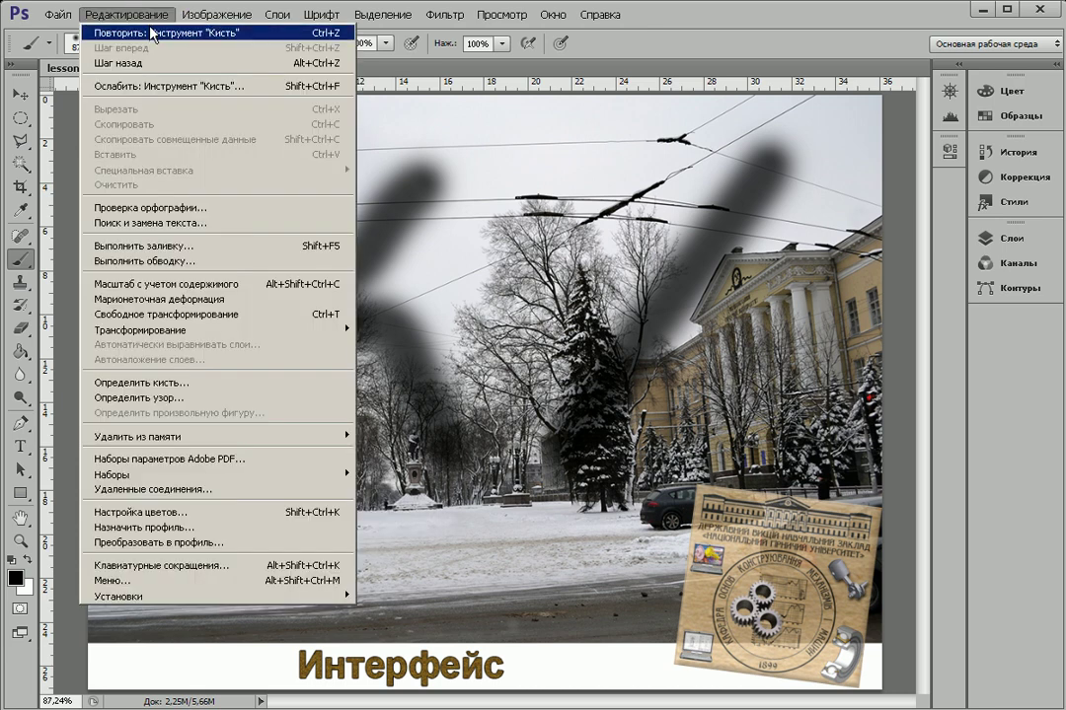
{"action": "left_click", "coordinate": [153, 35]}
{"action": "left_click", "coordinate": [148, 16]}
{"action": "left_click", "coordinate": [146, 18]}
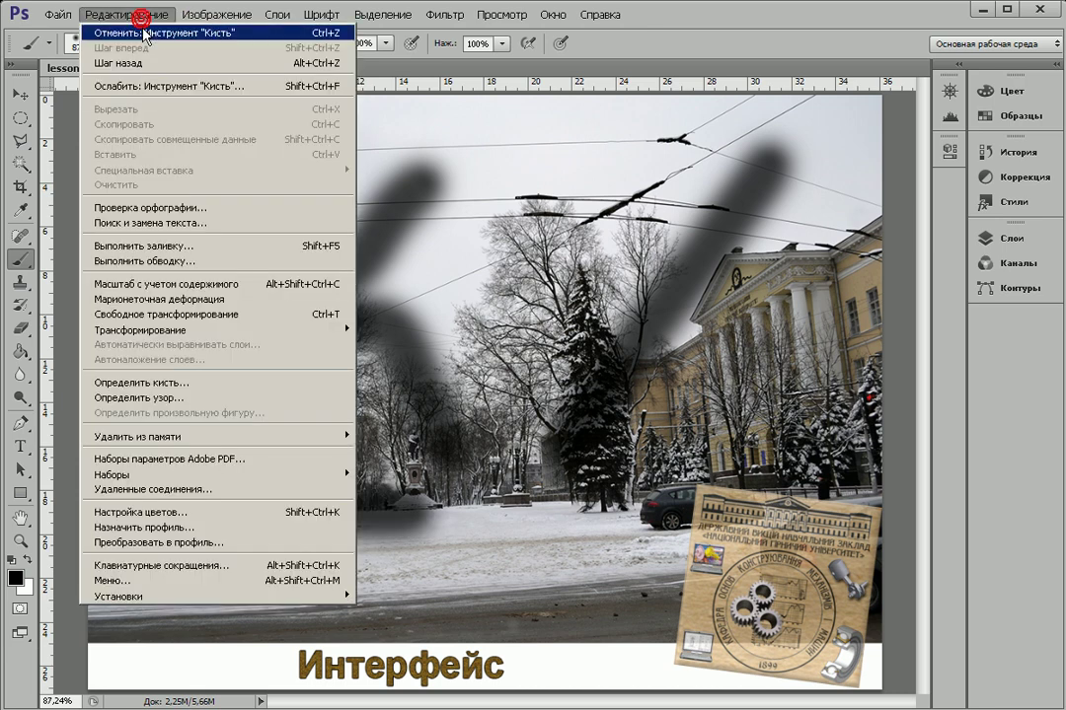
{"action": "left_click", "coordinate": [144, 17]}
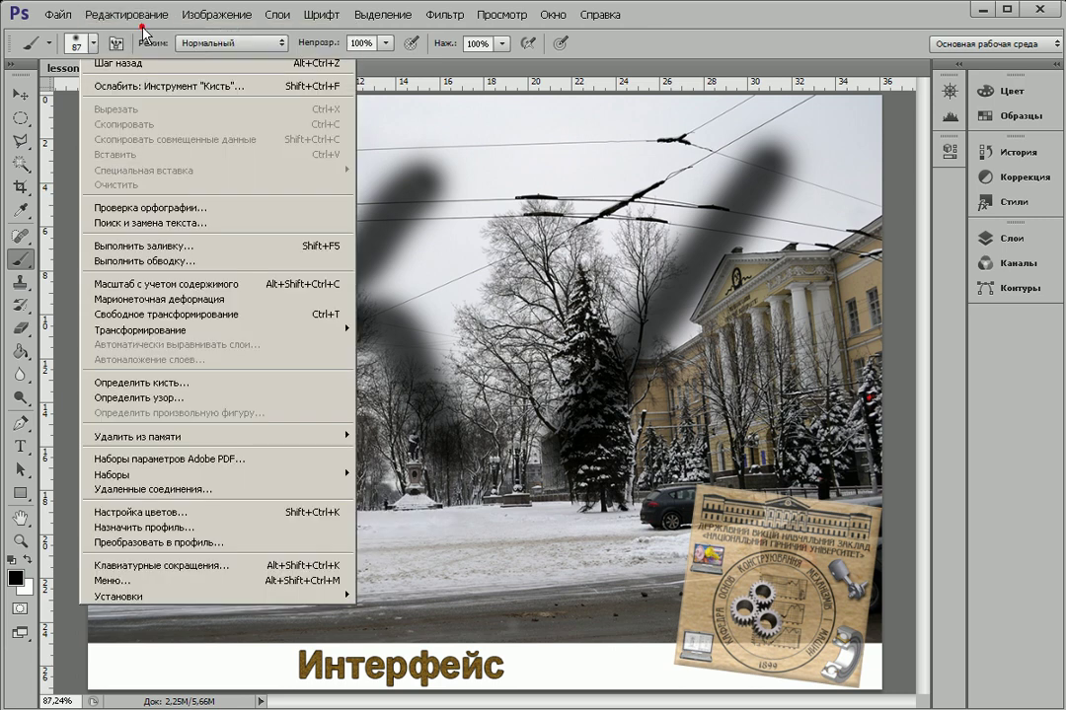
{"action": "left_click", "coordinate": [143, 20]}
{"action": "left_click", "coordinate": [143, 20]}
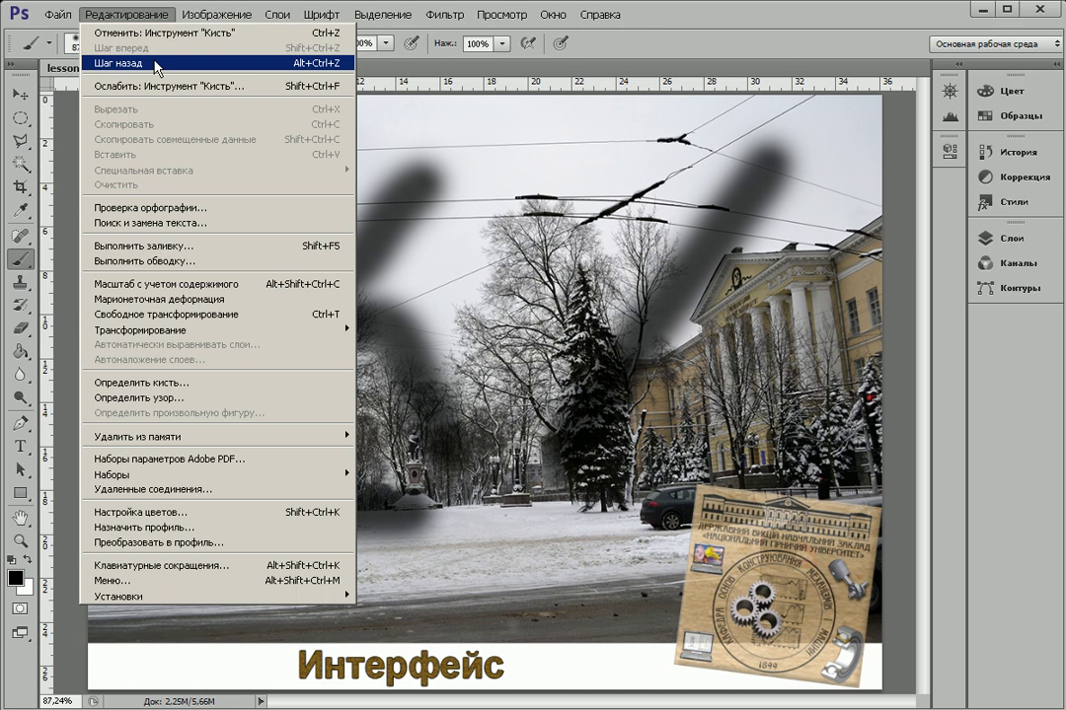
Step backward three times until only the first dark V stroke remains
{"action": "left_click", "coordinate": [156, 64]}
{"action": "left_click", "coordinate": [129, 15]}
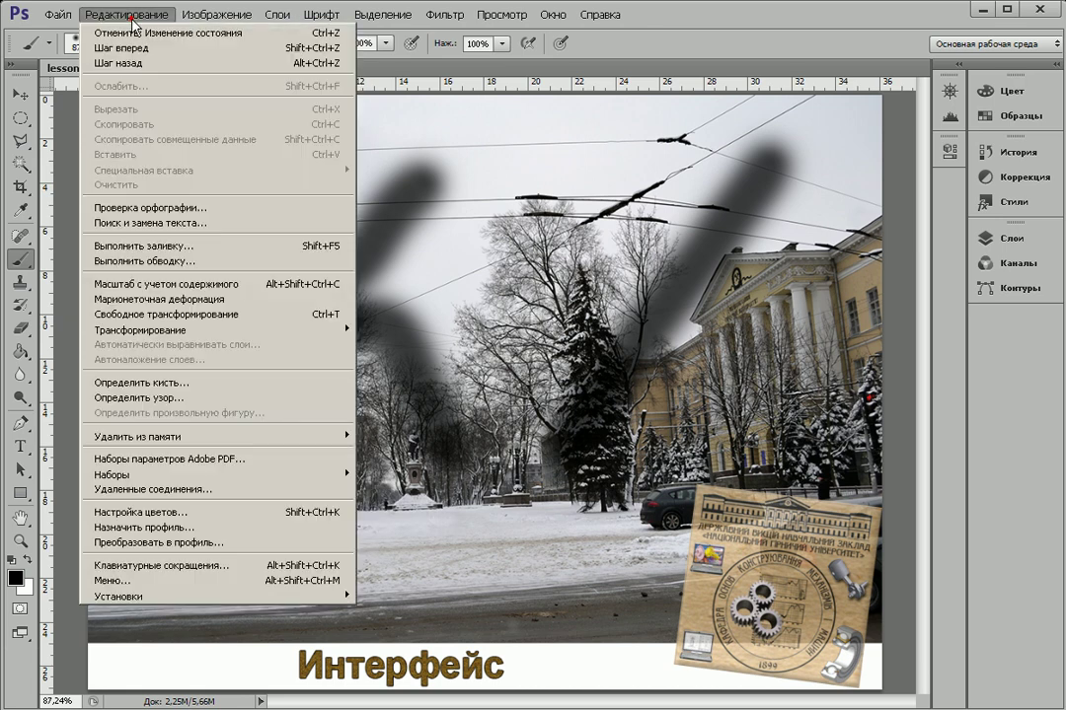
{"action": "left_click", "coordinate": [140, 65]}
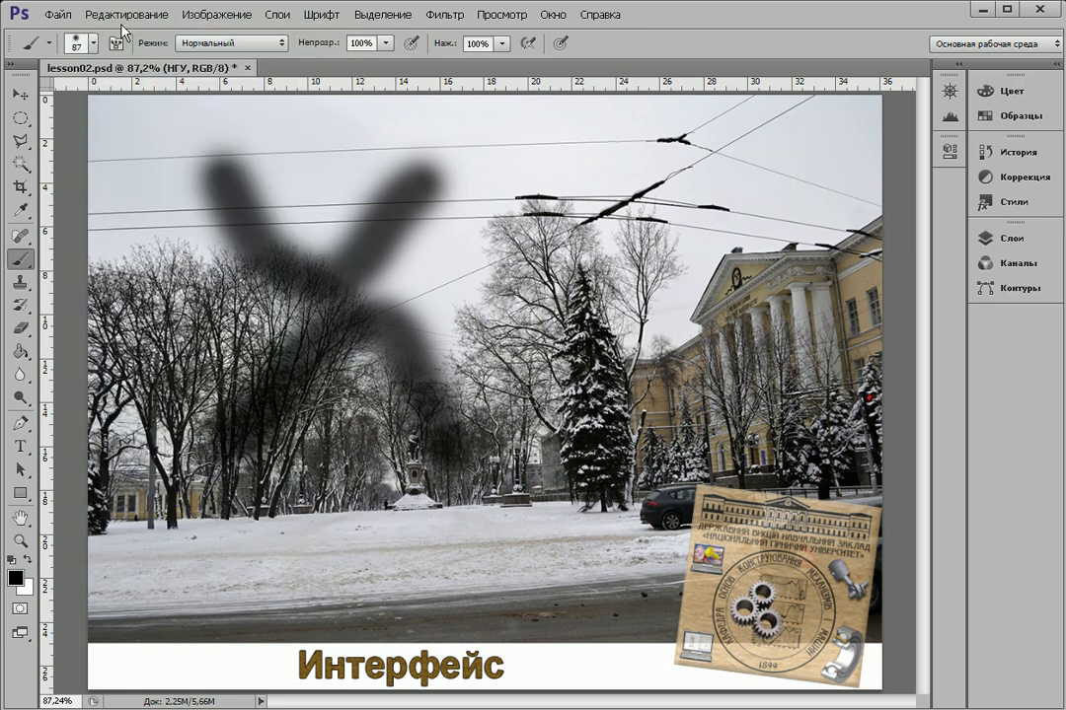
{"action": "left_click", "coordinate": [124, 14]}
{"action": "left_click", "coordinate": [143, 65]}
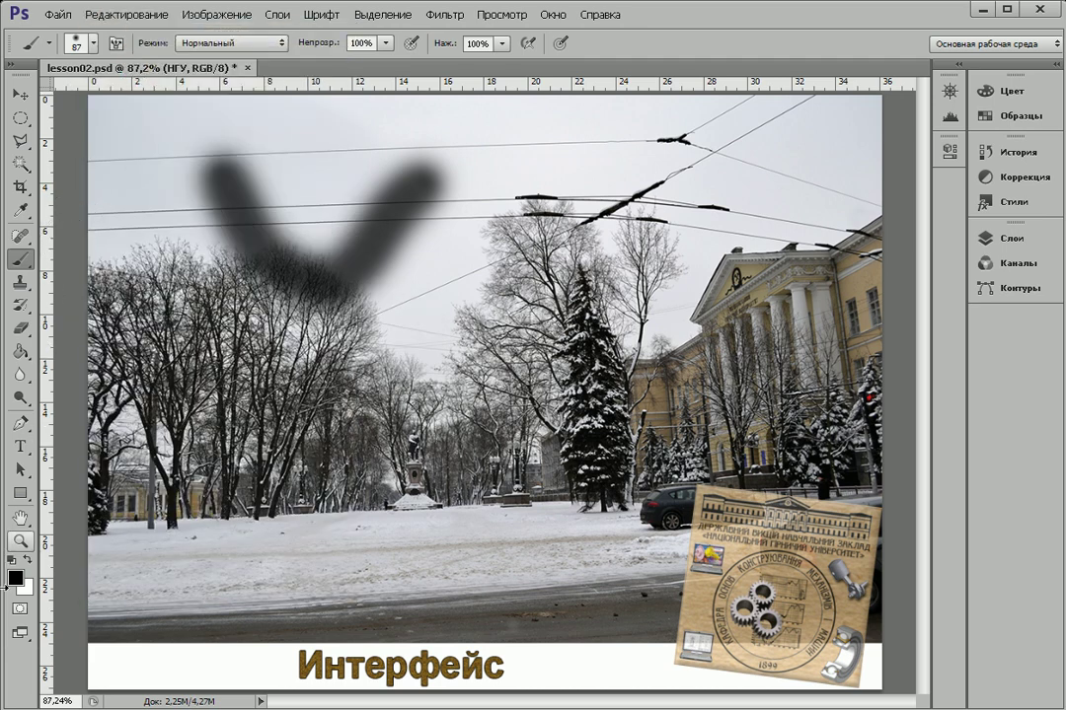
With white as the colour, paint two soft strokes through the trees to the snow, then restore black
{"action": "left_click", "coordinate": [28, 559]}
{"action": "left_click_drag", "start_coordinate": [197, 405], "coordinate": [493, 294]}
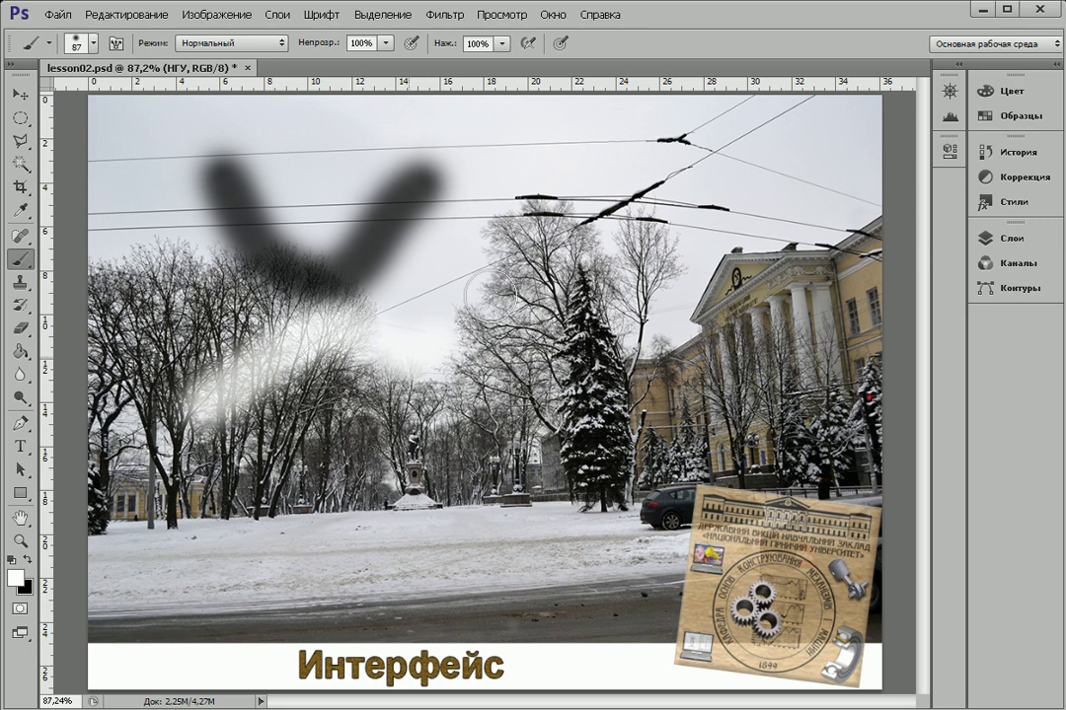
{"action": "left_click_drag", "start_coordinate": [172, 221], "coordinate": [348, 549]}
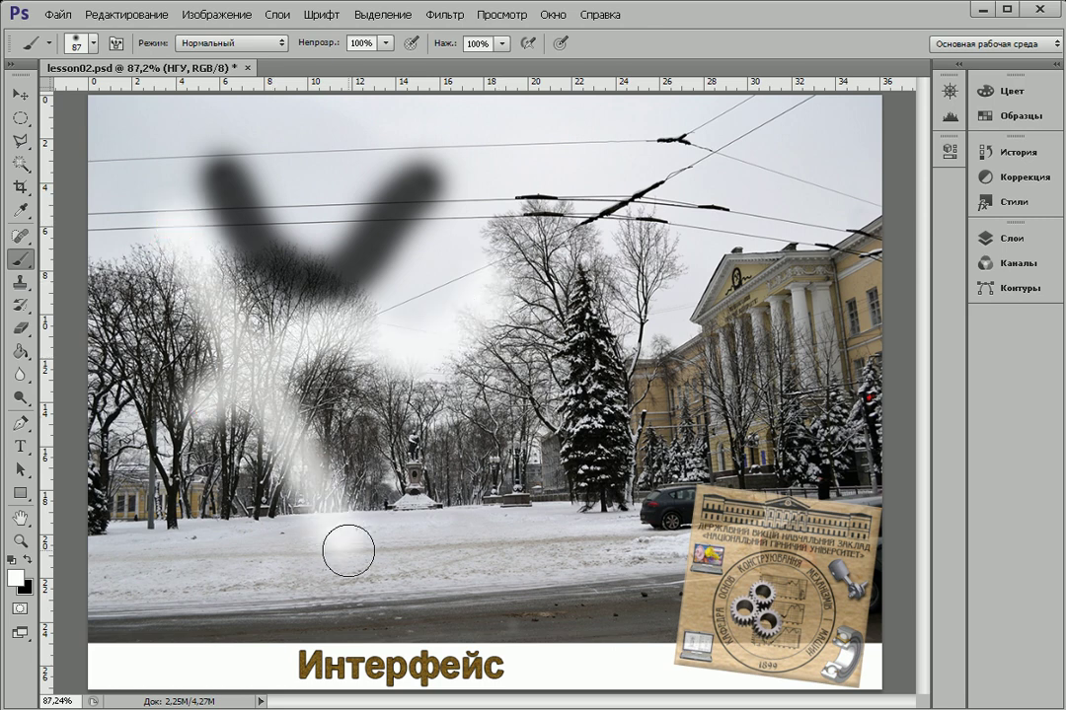
{"action": "left_click", "coordinate": [29, 559]}
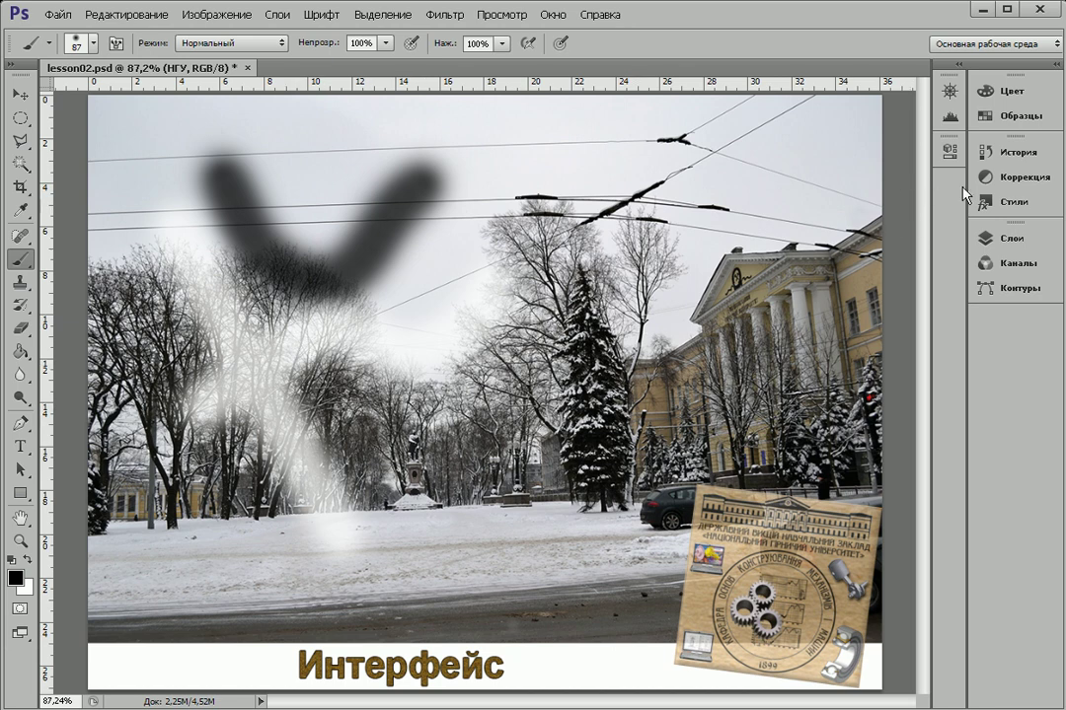
Open the History panel and enlarge its list to show more states
{"action": "left_click", "coordinate": [1011, 154]}
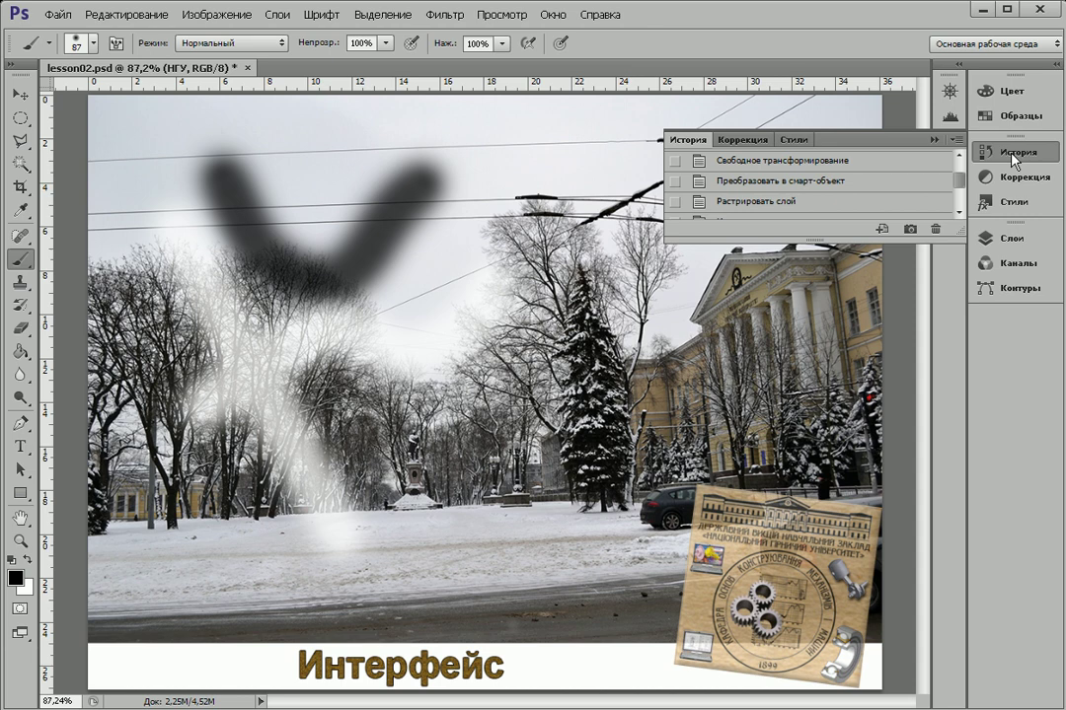
{"action": "left_click_drag", "start_coordinate": [931, 243], "coordinate": [930, 447]}
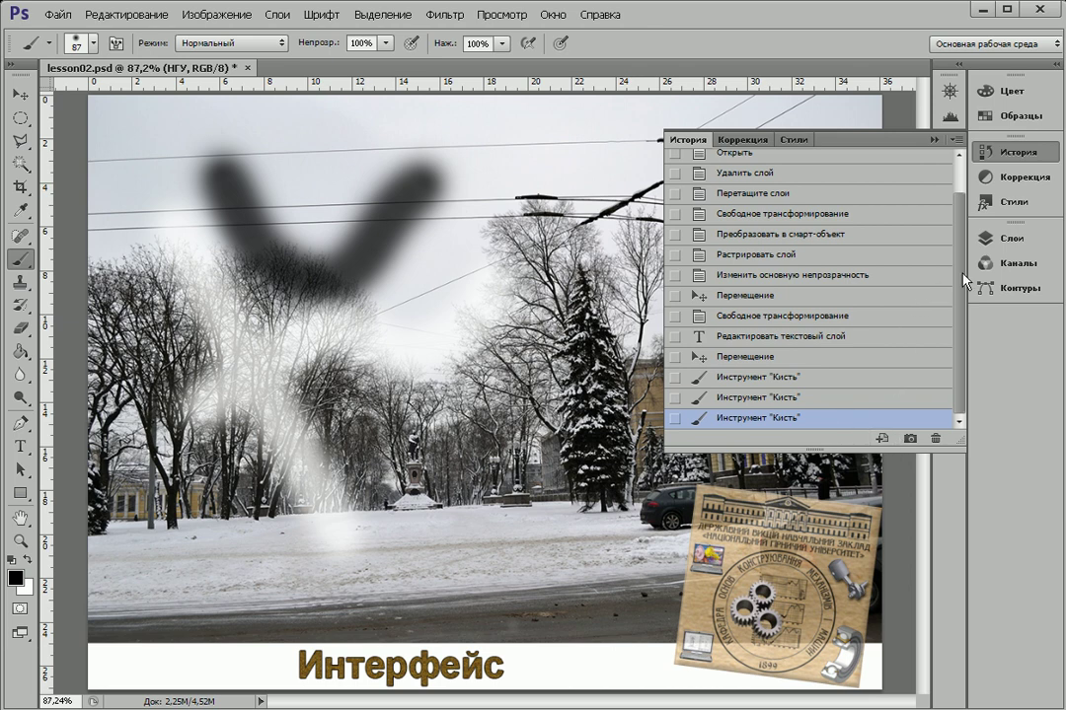
{"action": "left_click_drag", "start_coordinate": [963, 281], "coordinate": [962, 257]}
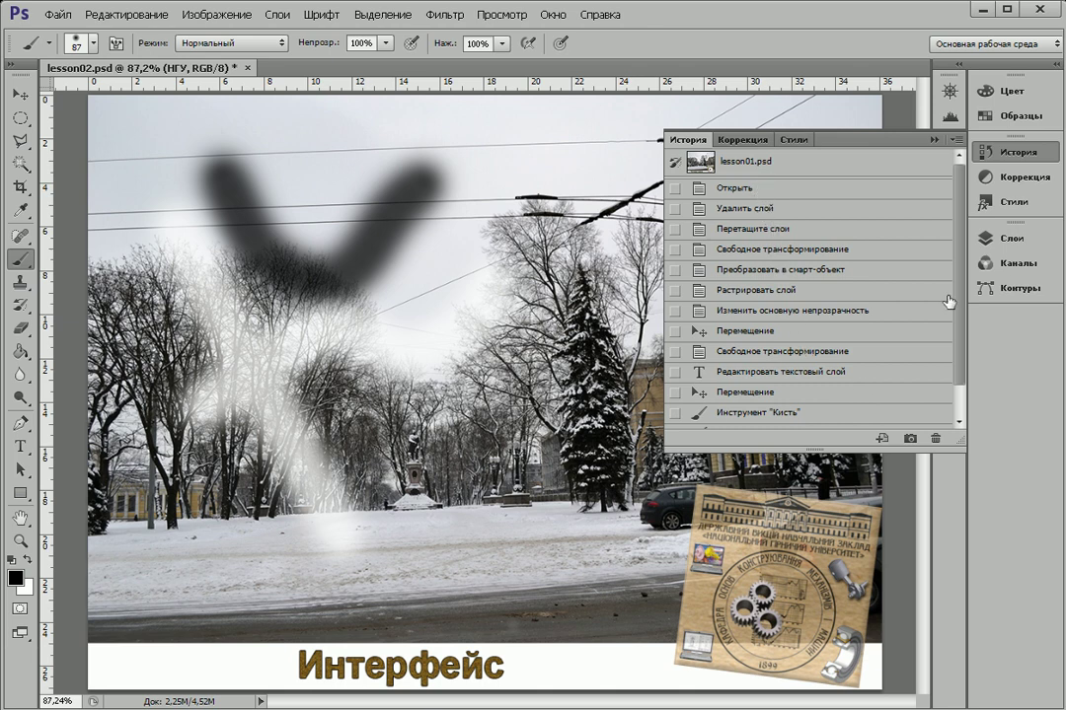
{"action": "scroll", "coordinate": [949, 301], "scroll_direction": "down", "scroll_amount": 2}
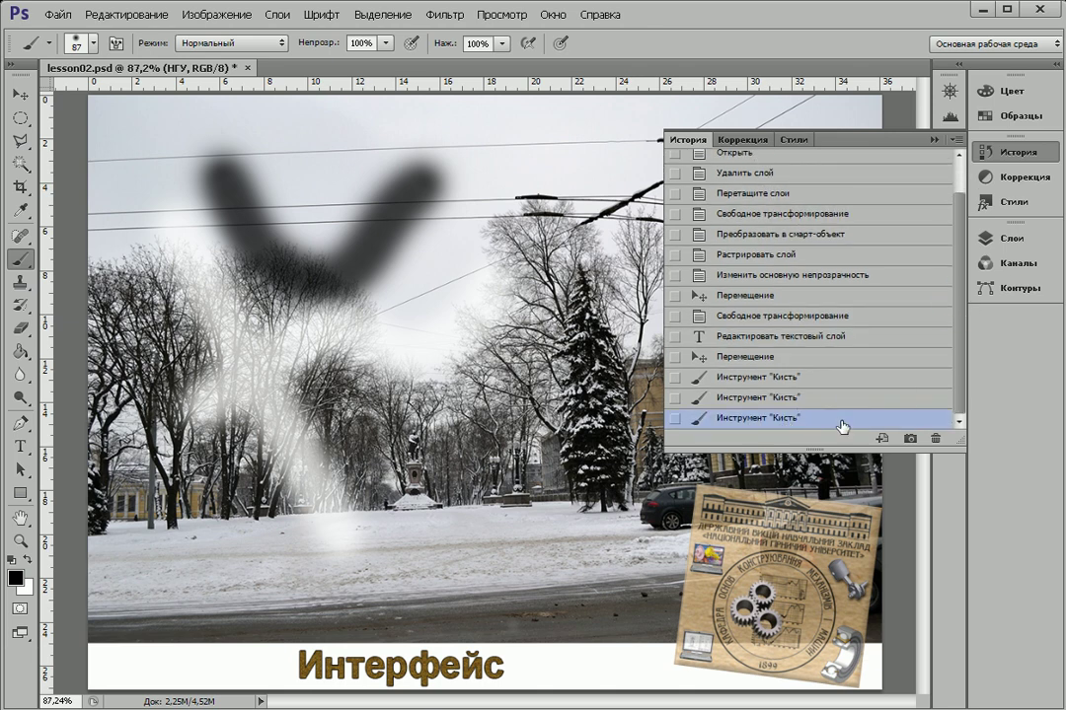
{"action": "mouse_move", "coordinate": [961, 349]}
{"action": "left_mouse_down"}
{"action": "mouse_move", "coordinate": [959, 328]}
{"action": "mouse_move", "coordinate": [957, 386]}
{"action": "left_mouse_up"}
Compare history states, revert to 'Перемещение' before the brush strokes, and collapse the History panel
{"action": "left_click", "coordinate": [813, 403]}
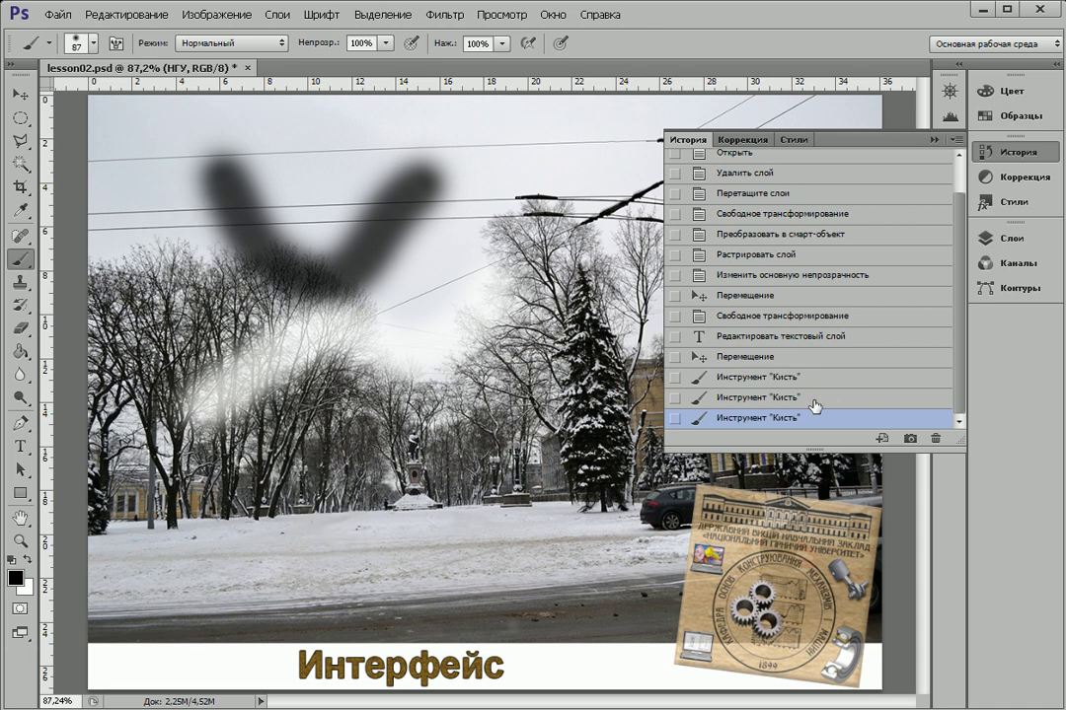
{"action": "left_click", "coordinate": [810, 378]}
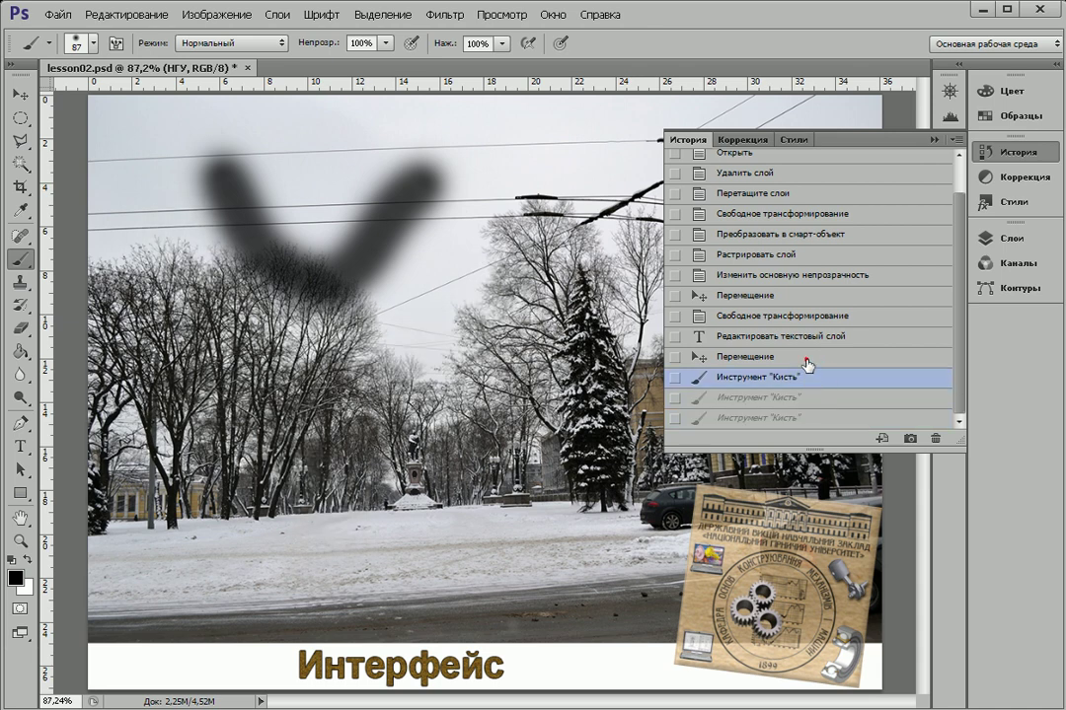
{"action": "left_click", "coordinate": [809, 361]}
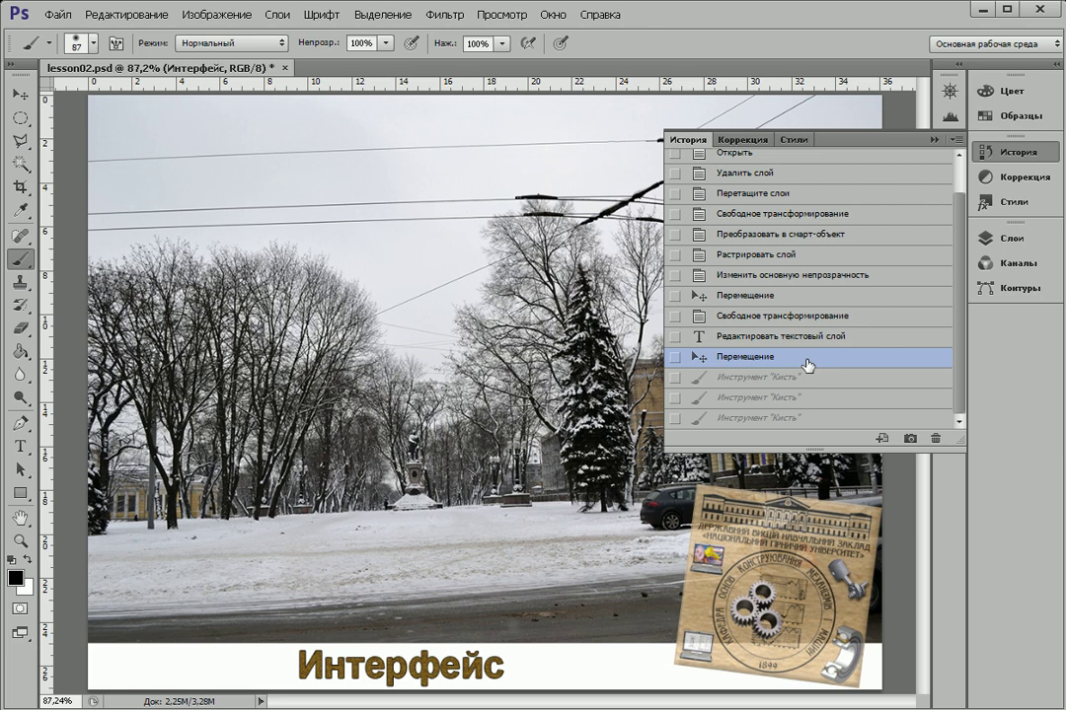
{"action": "left_click", "coordinate": [807, 377]}
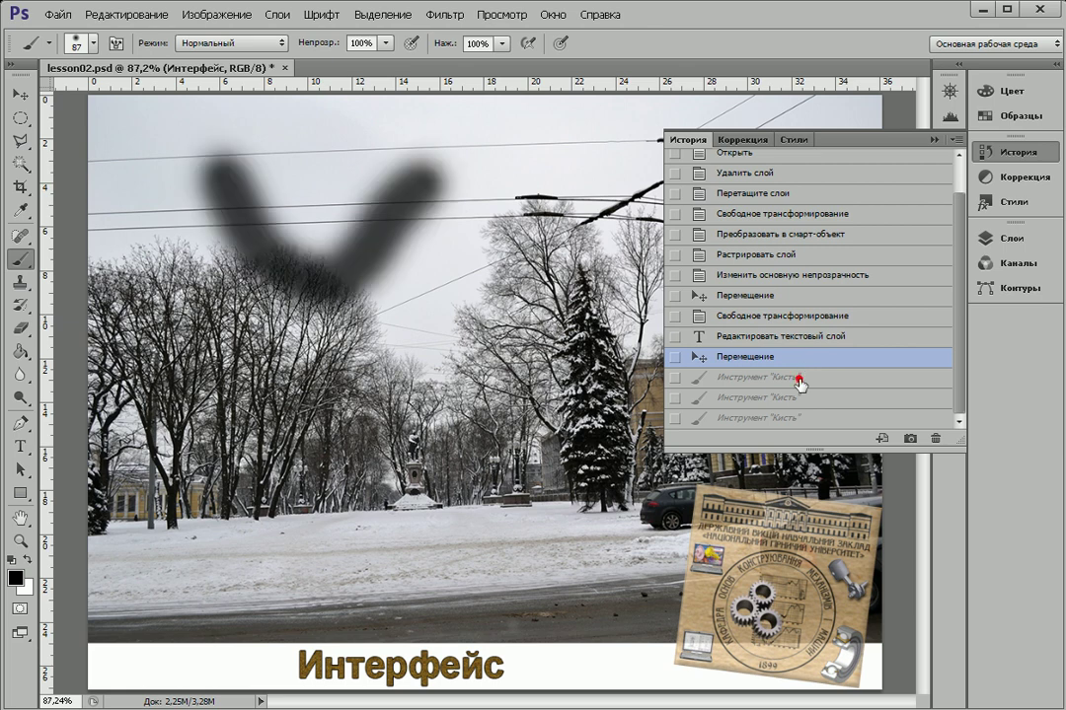
{"action": "left_click", "coordinate": [799, 398]}
{"action": "left_click", "coordinate": [800, 419]}
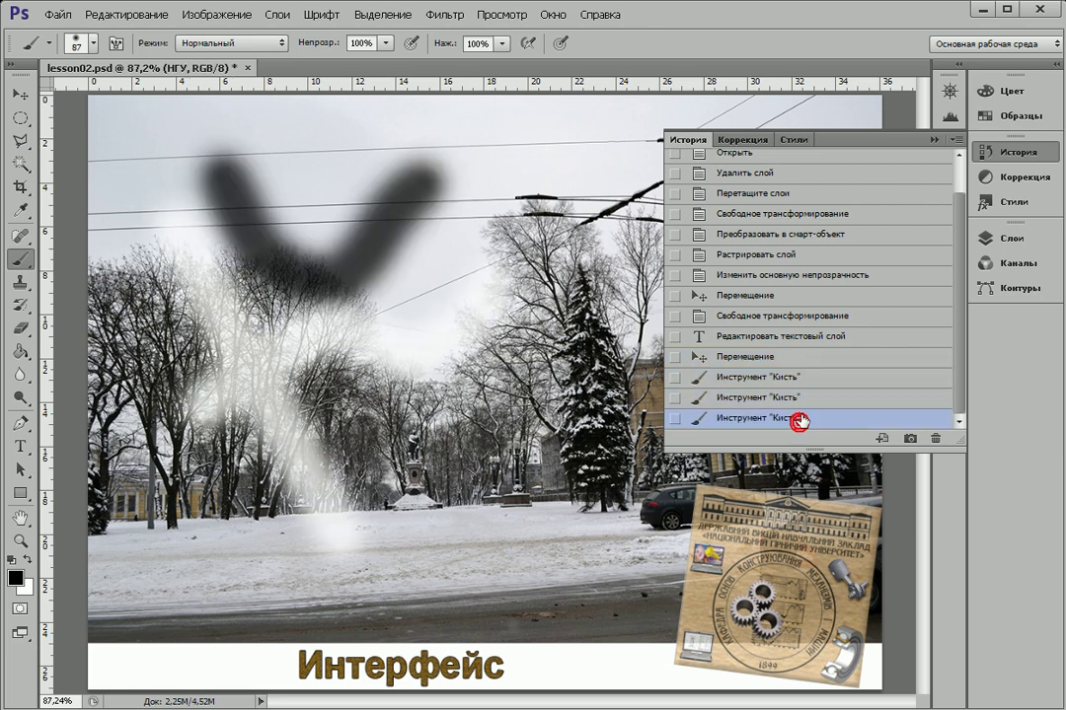
{"action": "left_click", "coordinate": [800, 398]}
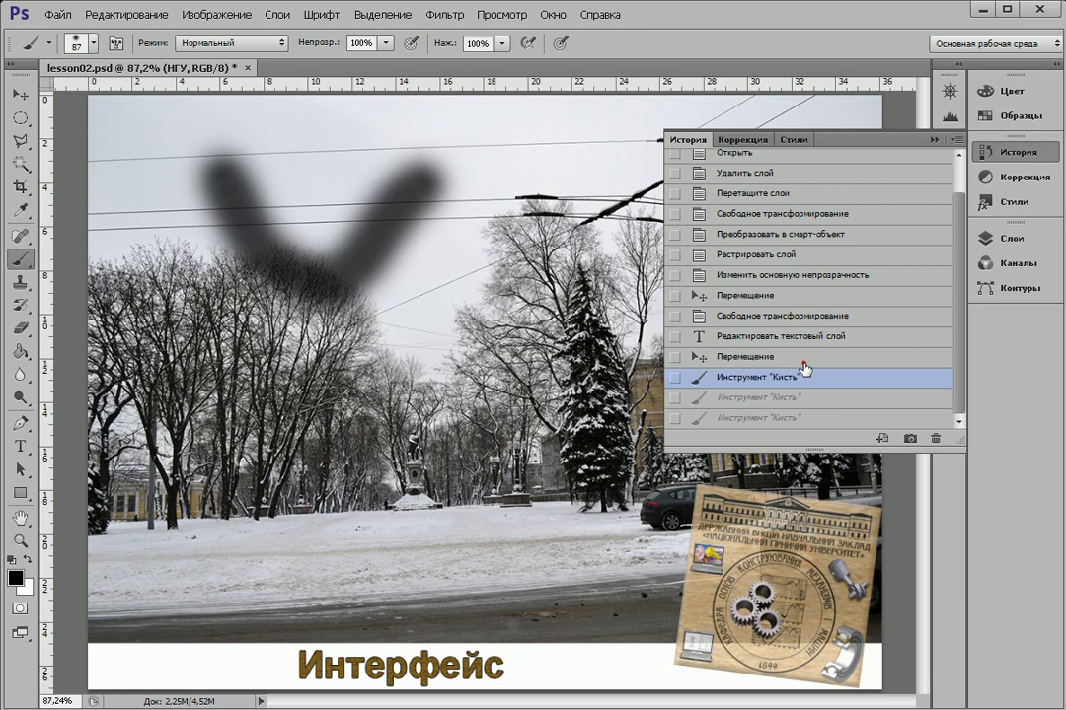
{"action": "left_click", "coordinate": [803, 358]}
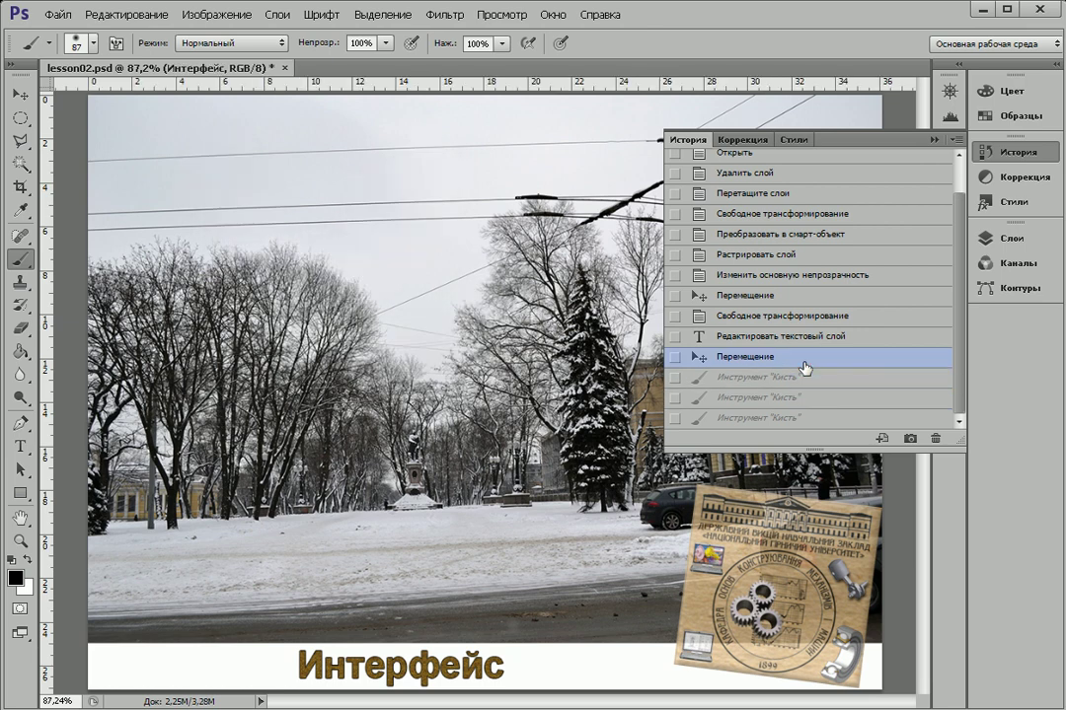
{"action": "left_click", "coordinate": [932, 142]}
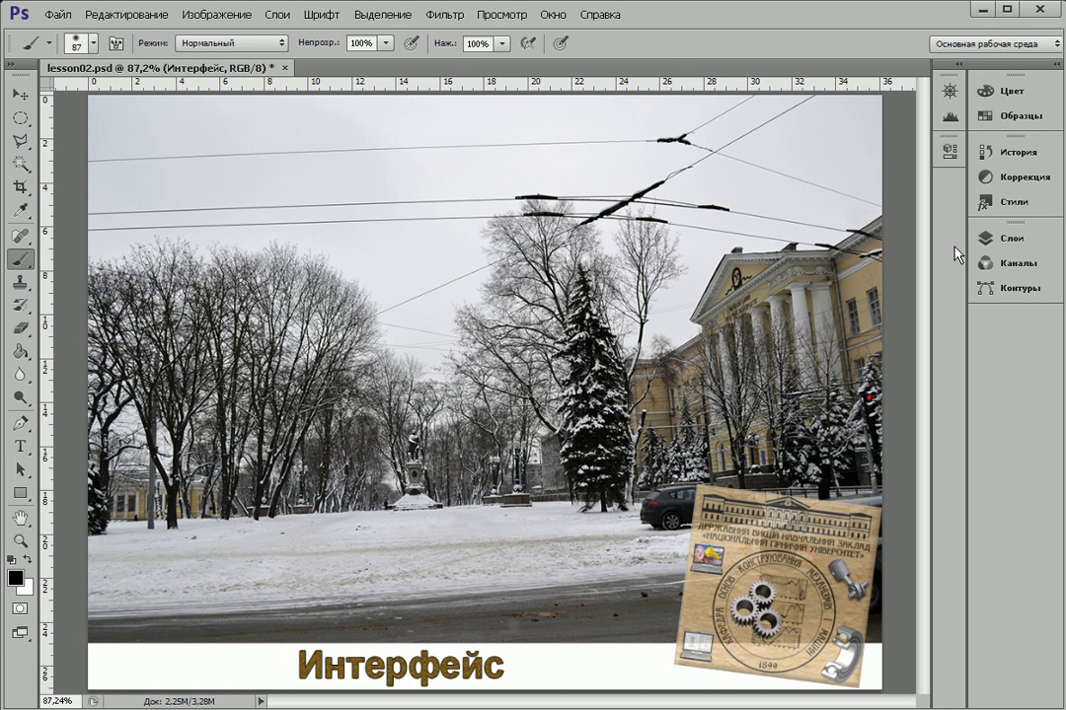
Open Preferences and browse Interface and File Handling to the Performance page showing 20 history states
{"action": "left_click", "coordinate": [126, 15]}
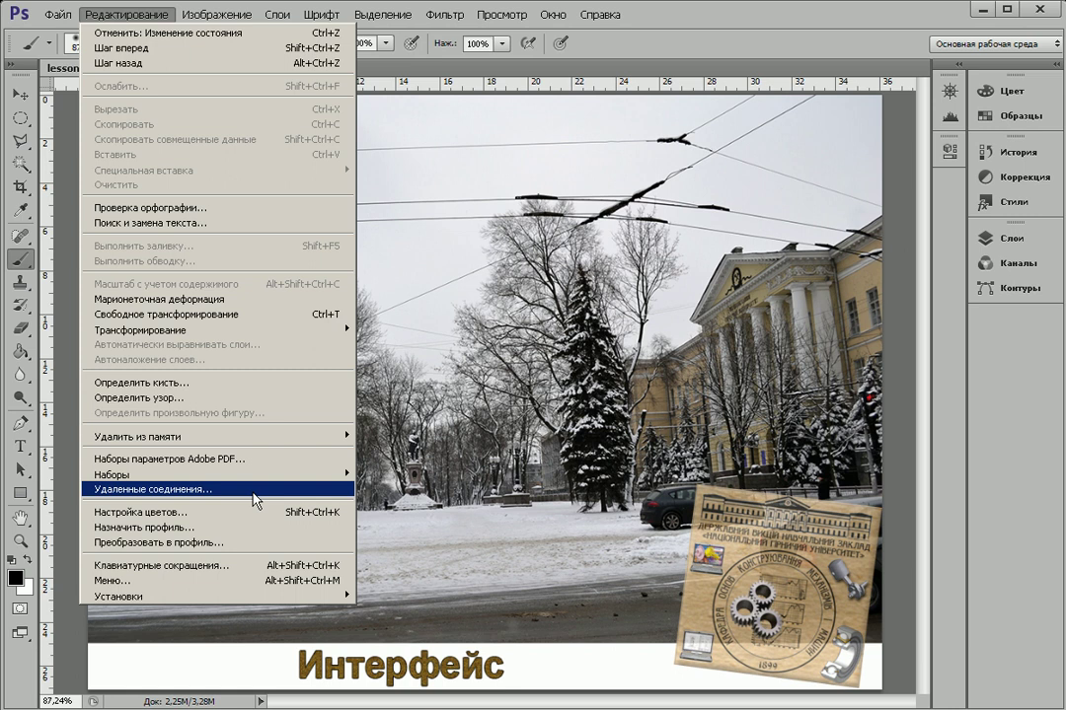
{"action": "mouse_move", "coordinate": [218, 596]}
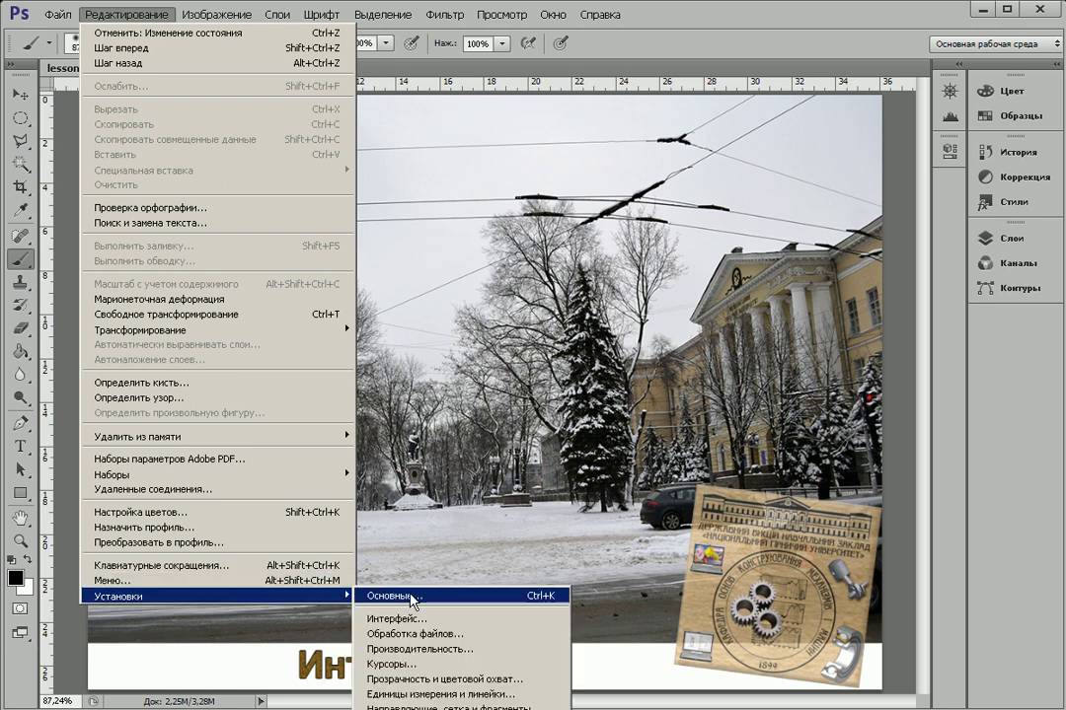
{"action": "left_click", "coordinate": [393, 596]}
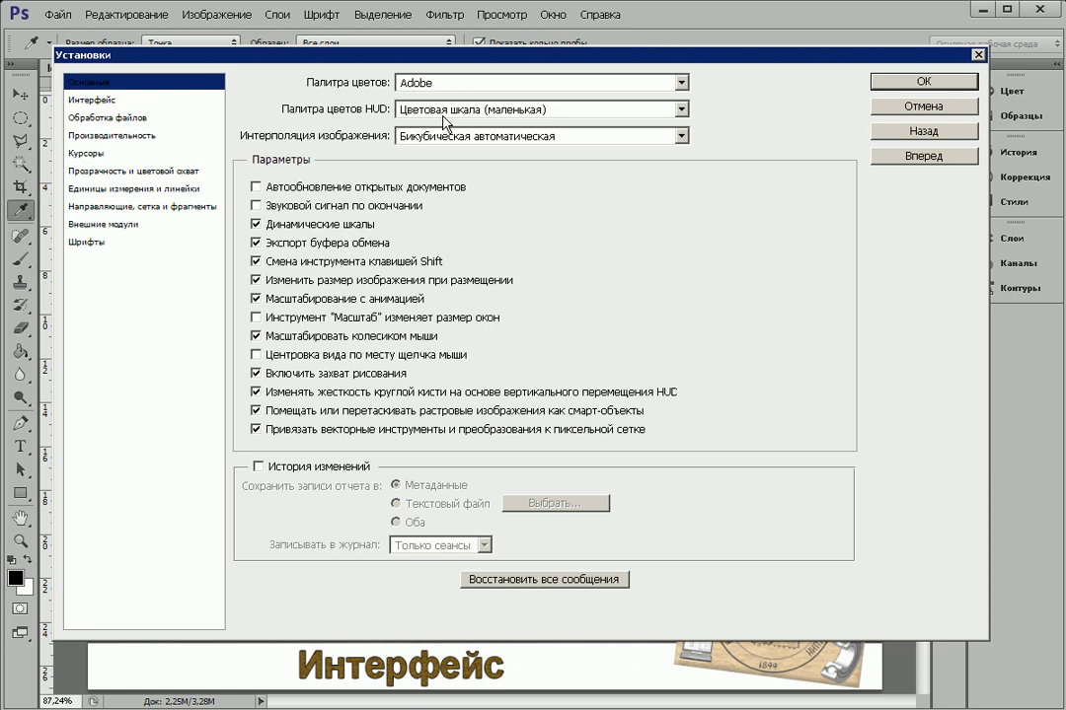
{"action": "left_click_drag", "start_coordinate": [540, 60], "coordinate": [567, 59]}
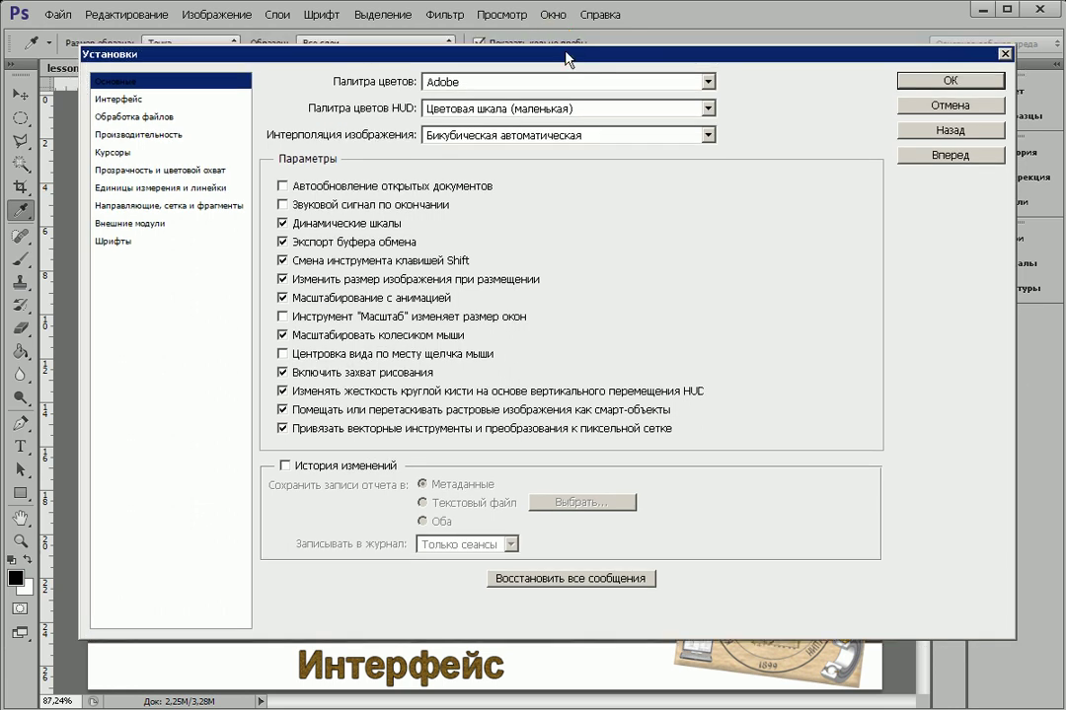
{"action": "left_click", "coordinate": [155, 103]}
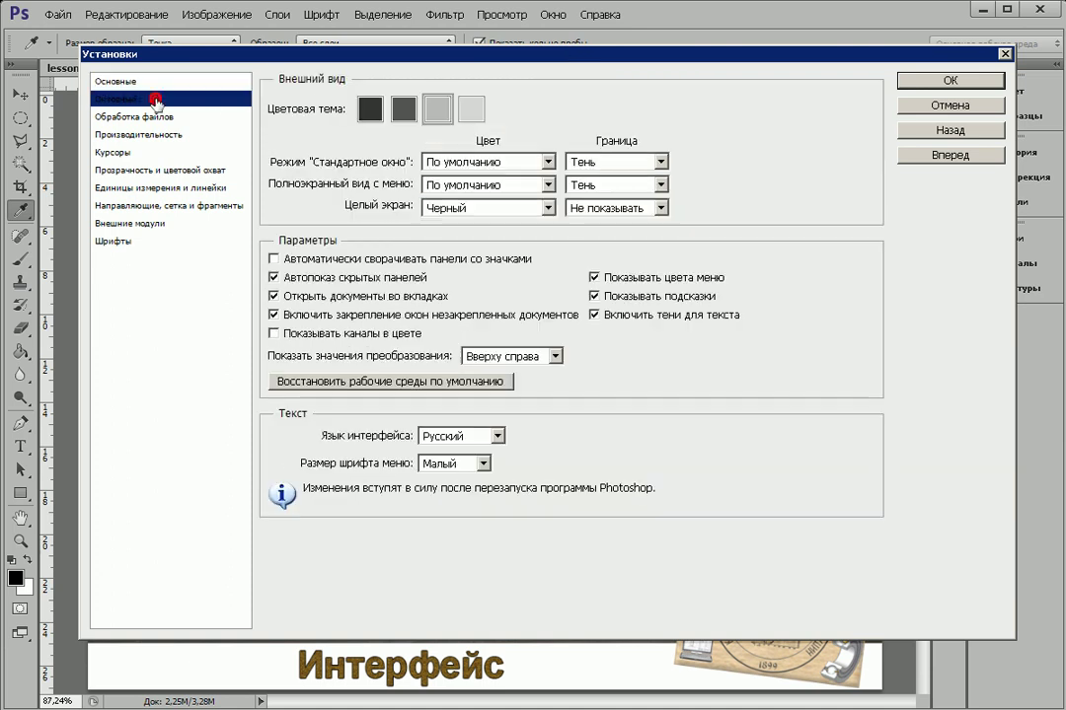
{"action": "left_click", "coordinate": [138, 117]}
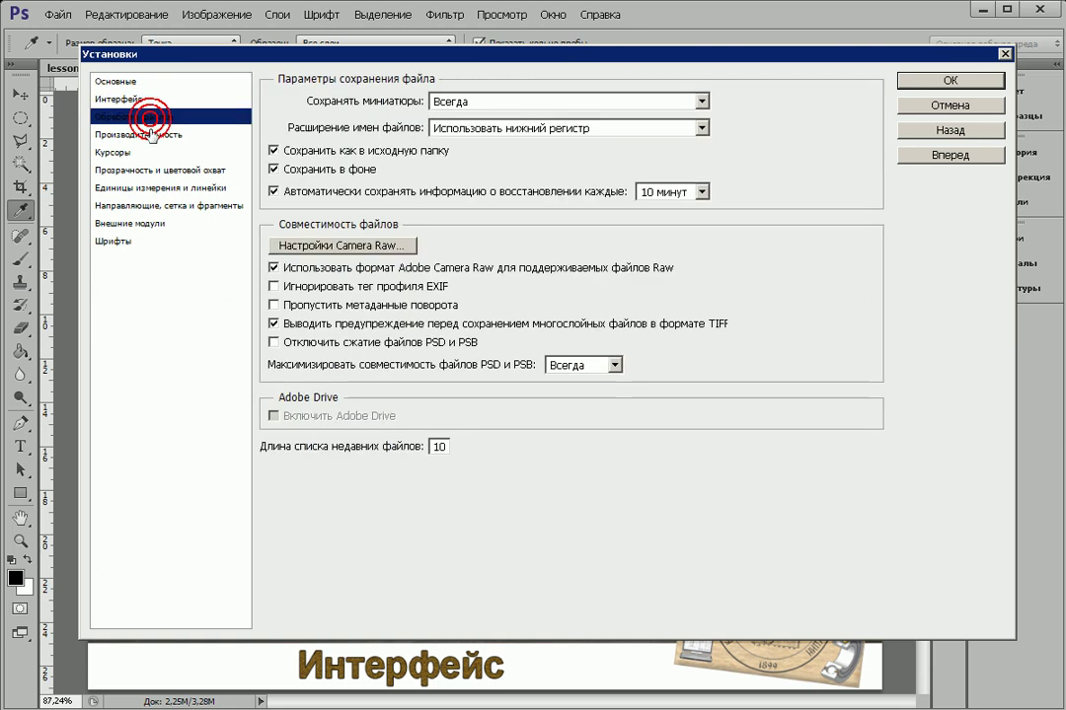
{"action": "left_click", "coordinate": [150, 145]}
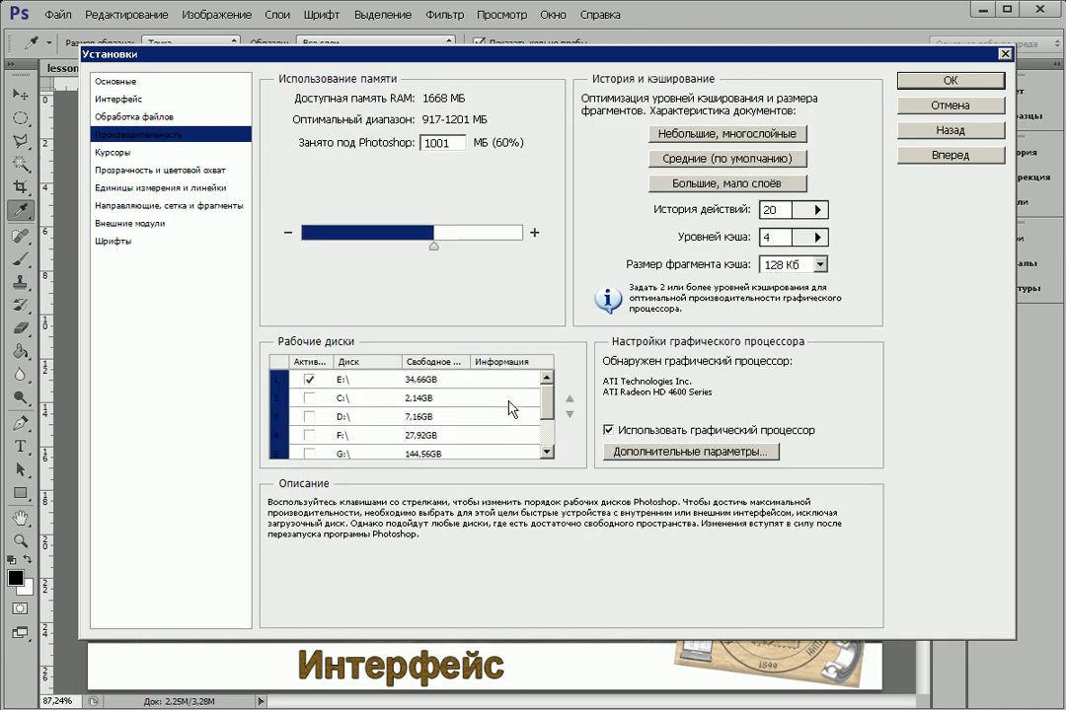
{"action": "left_click", "coordinate": [731, 213]}
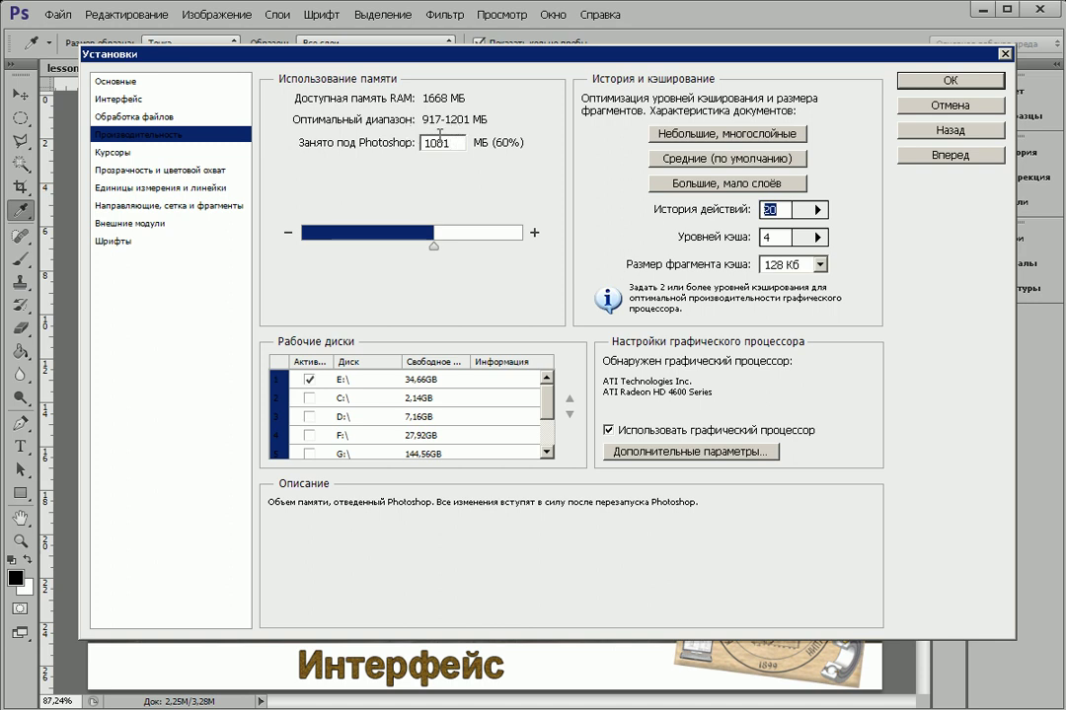
{"action": "double_click", "coordinate": [449, 144]}
{"action": "left_click", "coordinate": [776, 211]}
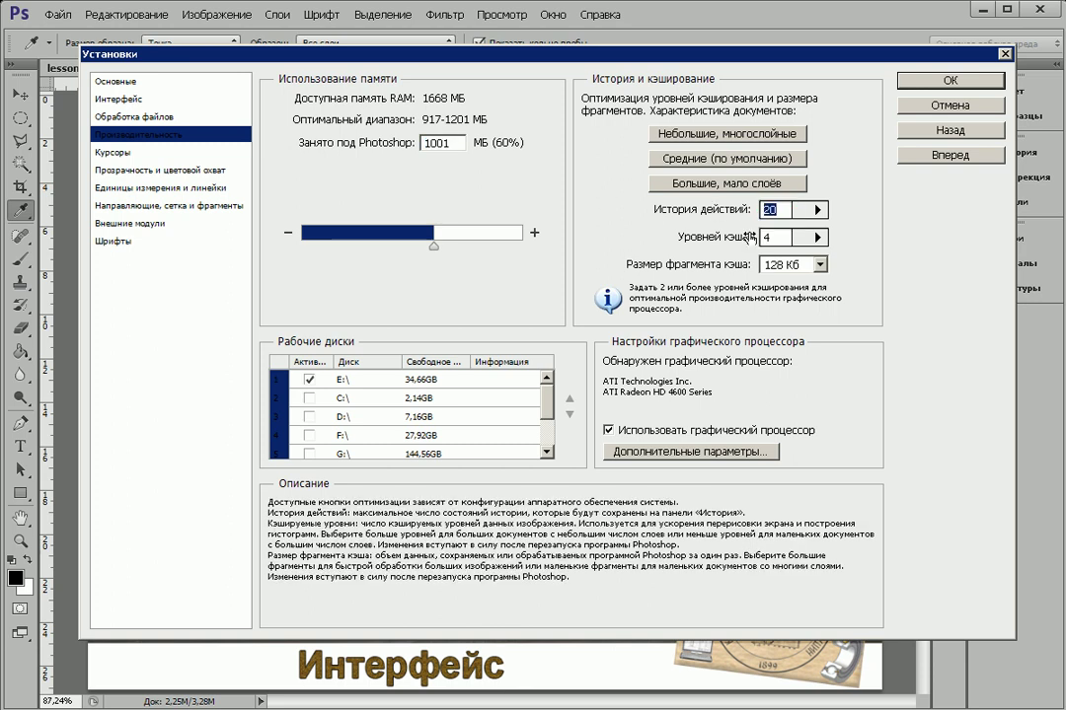